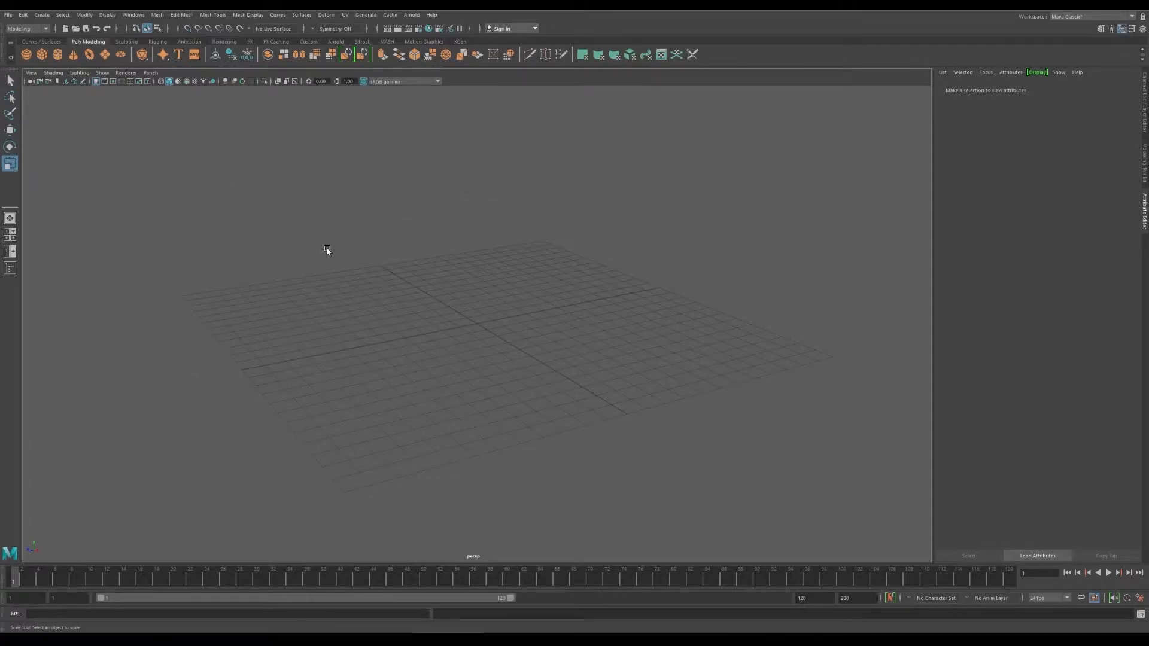
- Import BookShelf.obj from the LPs folder into the scene
click(8, 15)
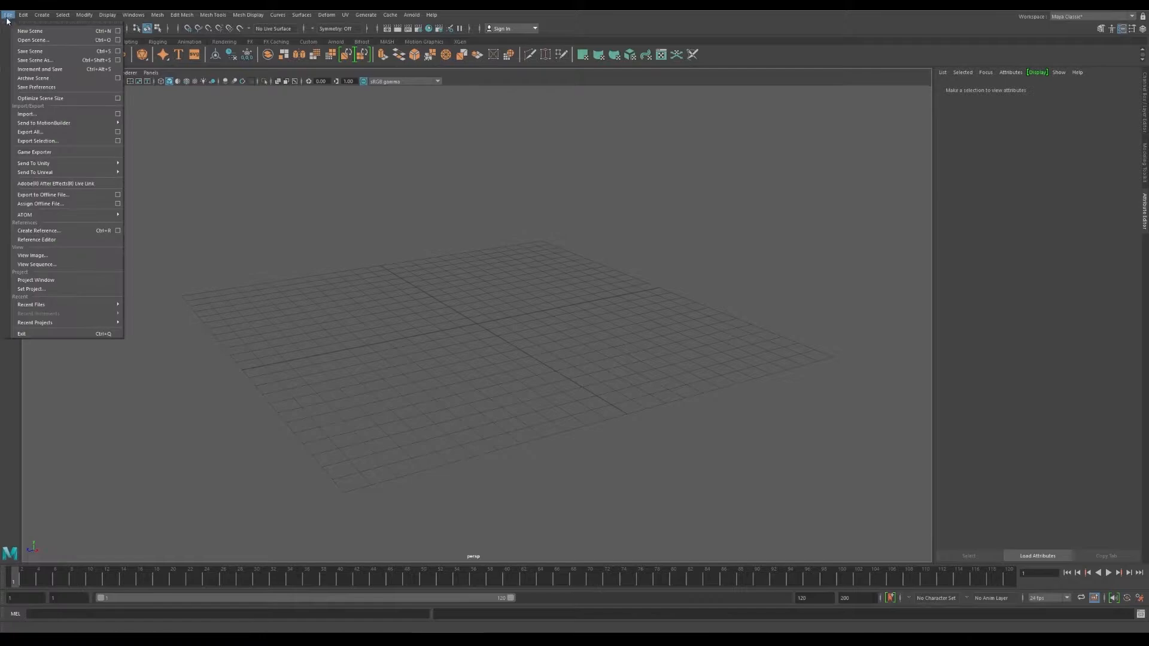
click(95, 116)
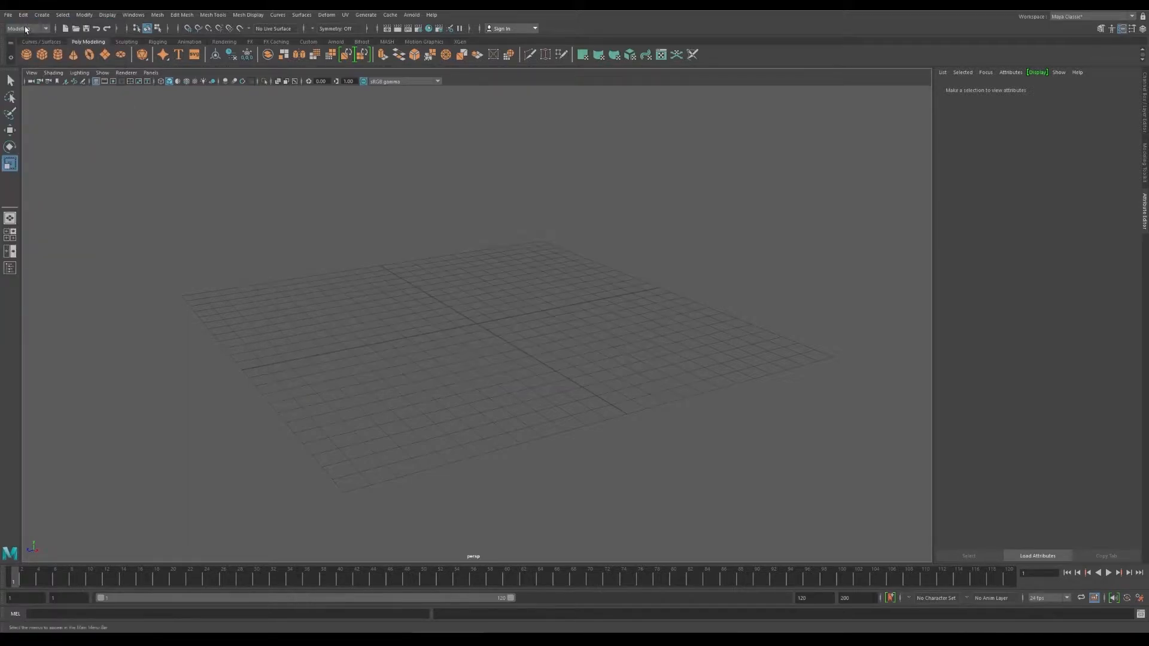
click(12, 16)
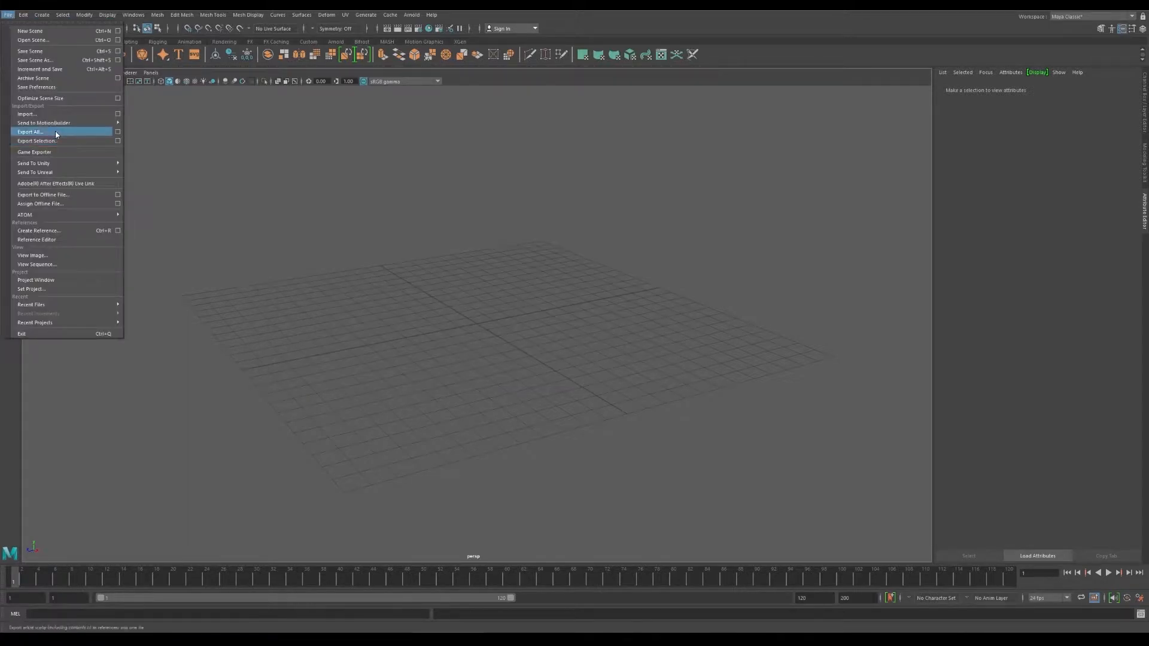
click(52, 114)
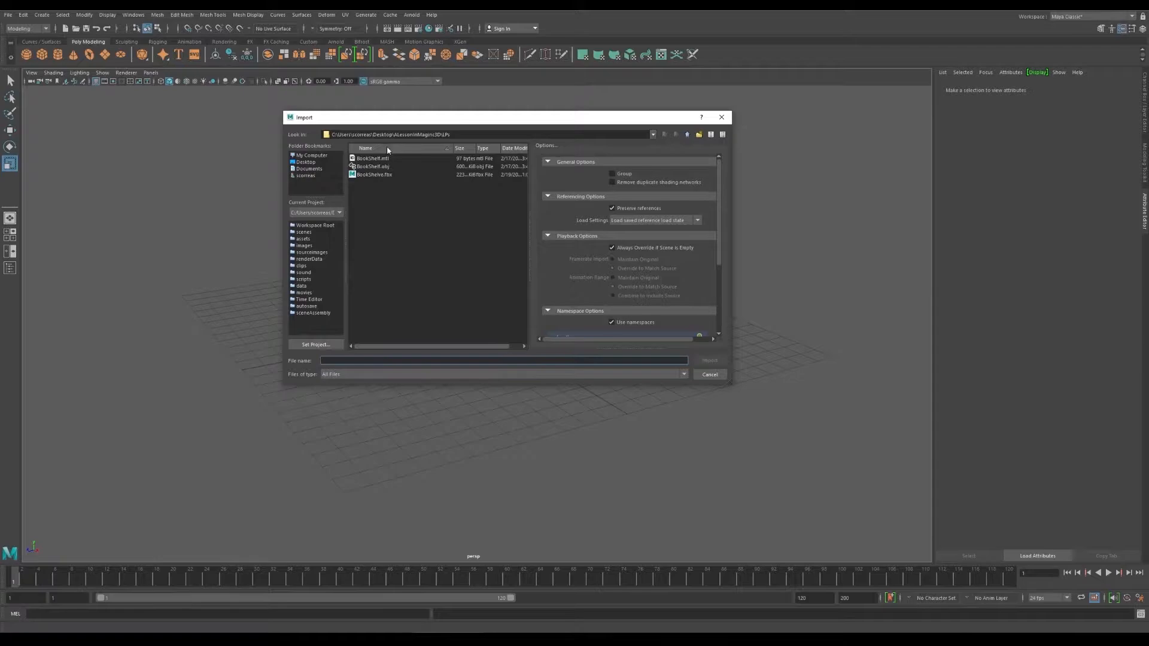
click(390, 172)
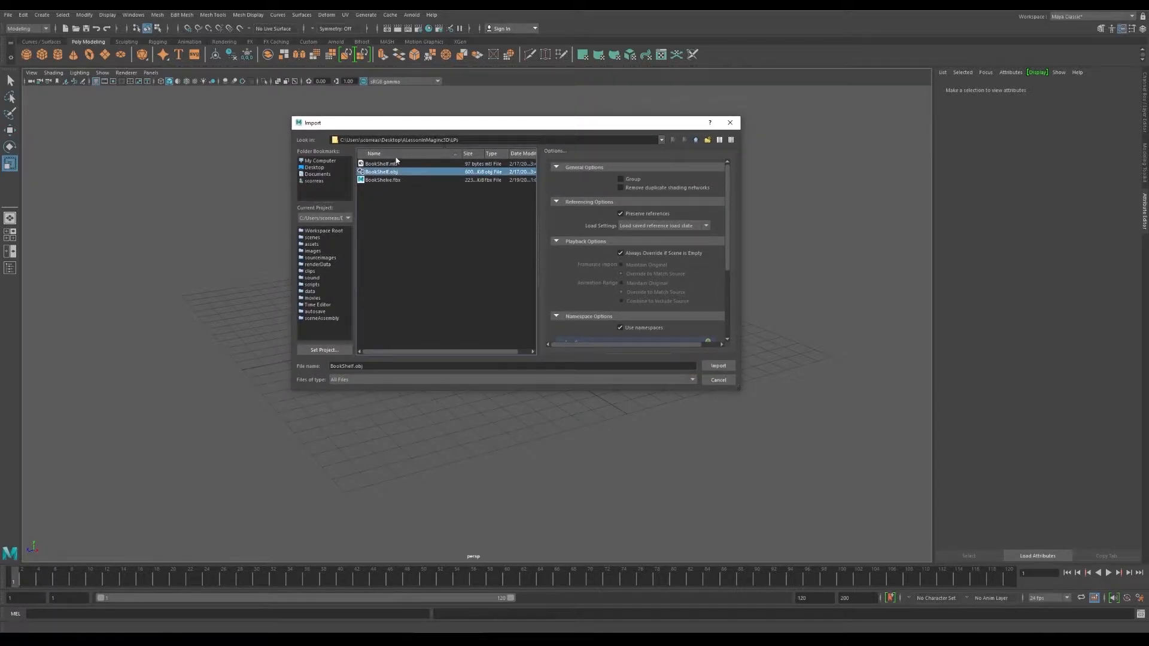
click(694, 141)
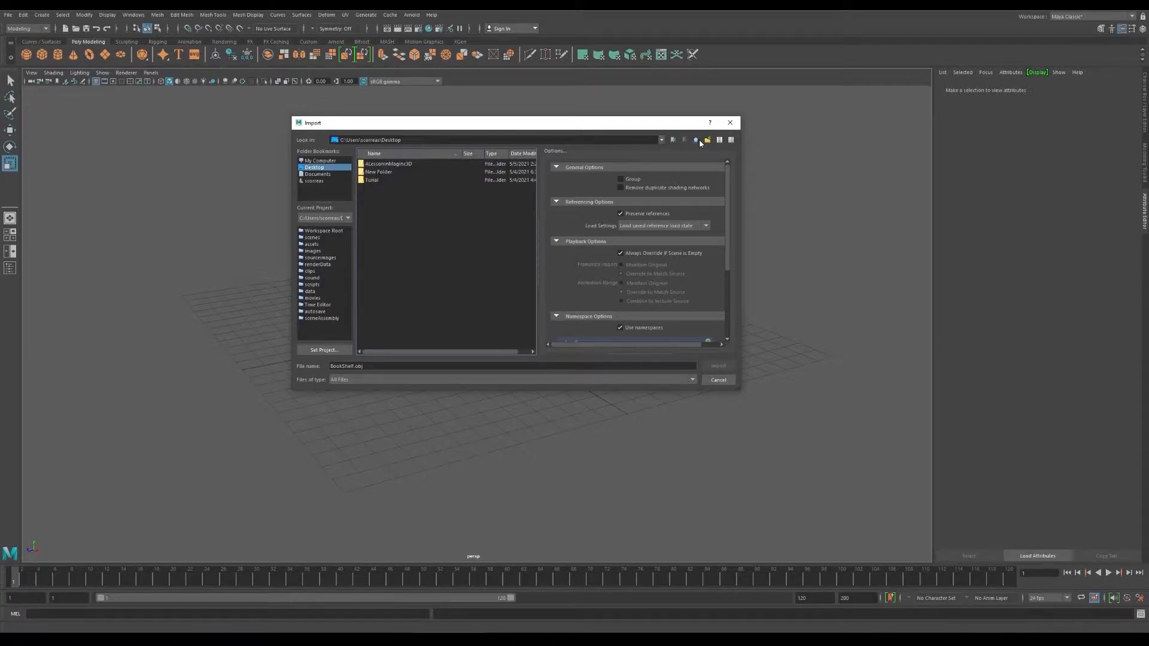
click(697, 140)
double_click(390, 181)
double_click(390, 180)
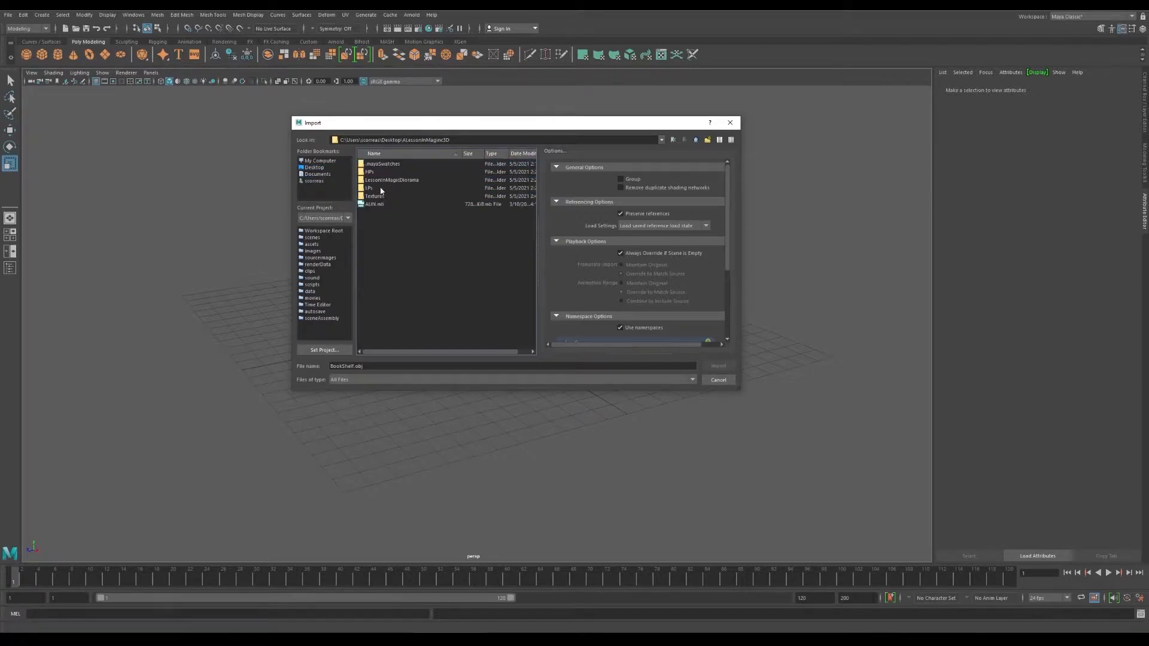
double_click(379, 189)
click(385, 172)
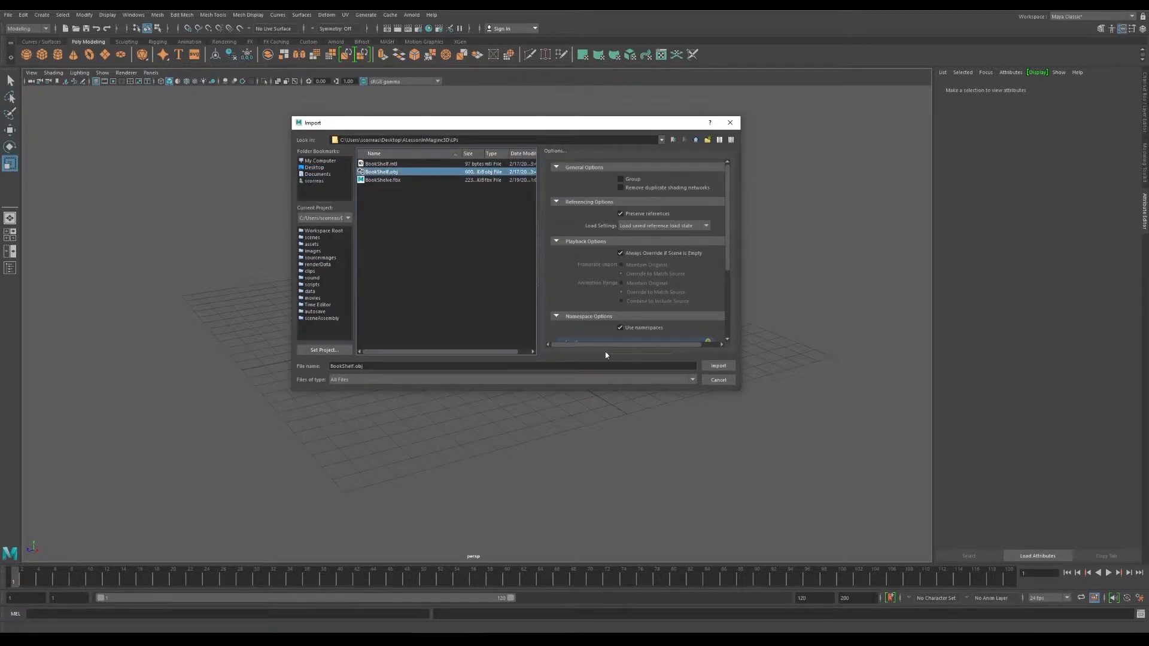
click(717, 367)
- Select all the meshes of the imported bookshelf
scroll(517, 326, down, 5)
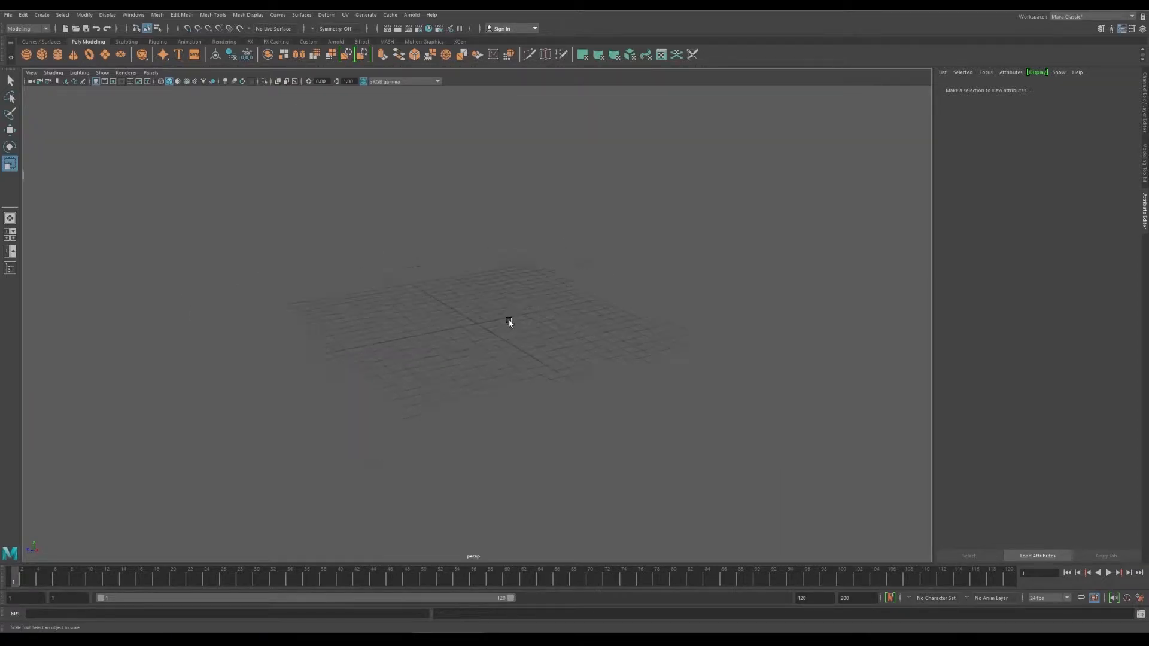
alt+middle_drag(339, 253, 580, 351)
scroll(579, 351, down, 7)
alt+middle_drag(567, 299, 575, 362)
alt+drag(575, 361, 546, 347)
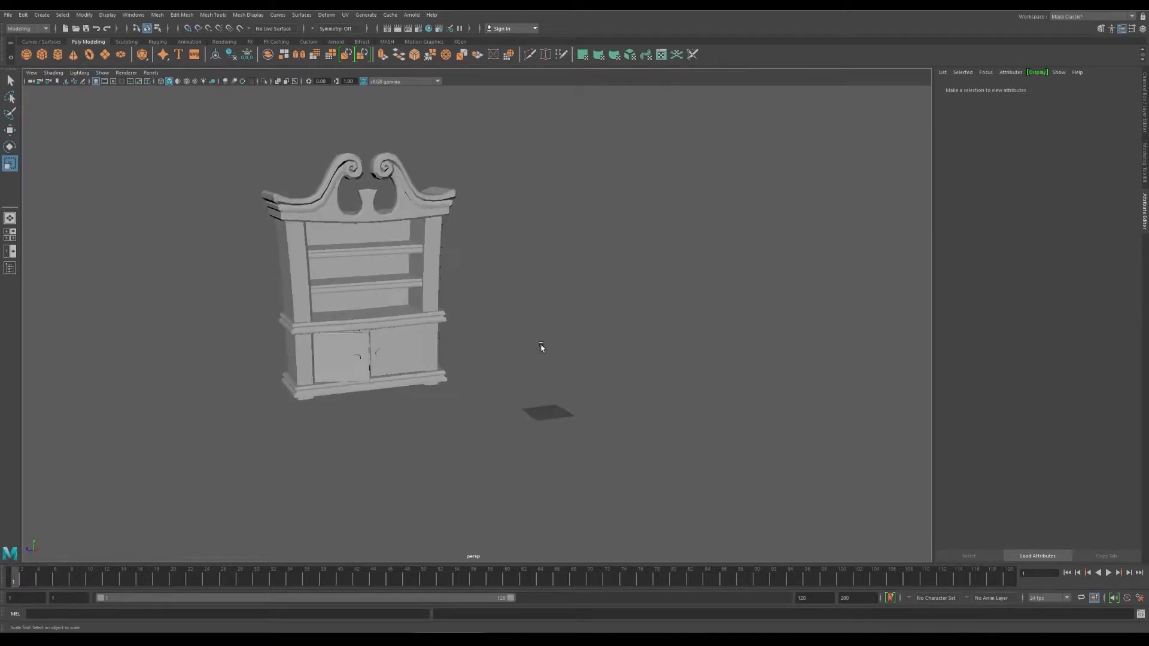
click(437, 319)
drag(249, 144, 472, 379)
key(q)
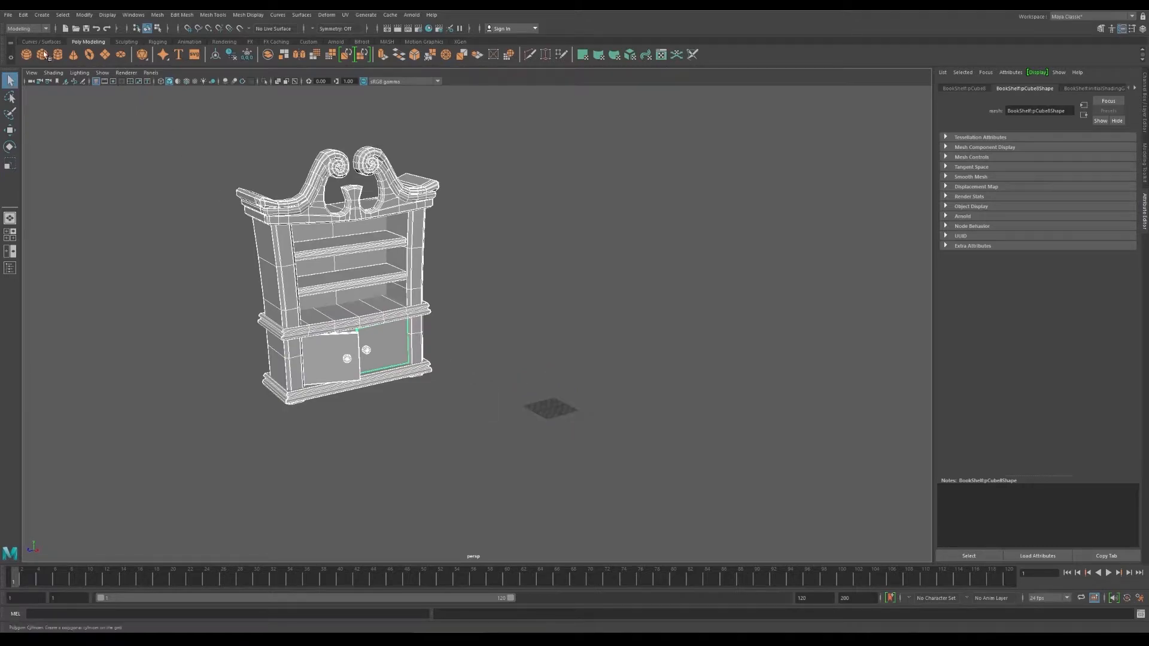
click(8, 14)
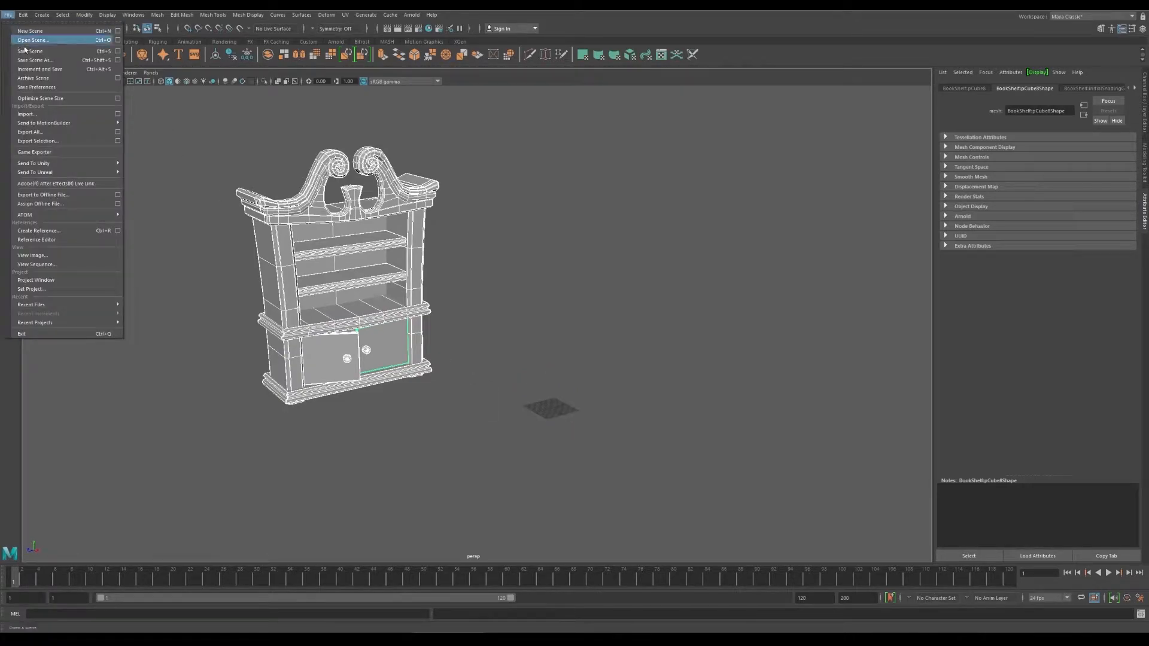
click(214, 114)
drag(214, 113, 491, 450)
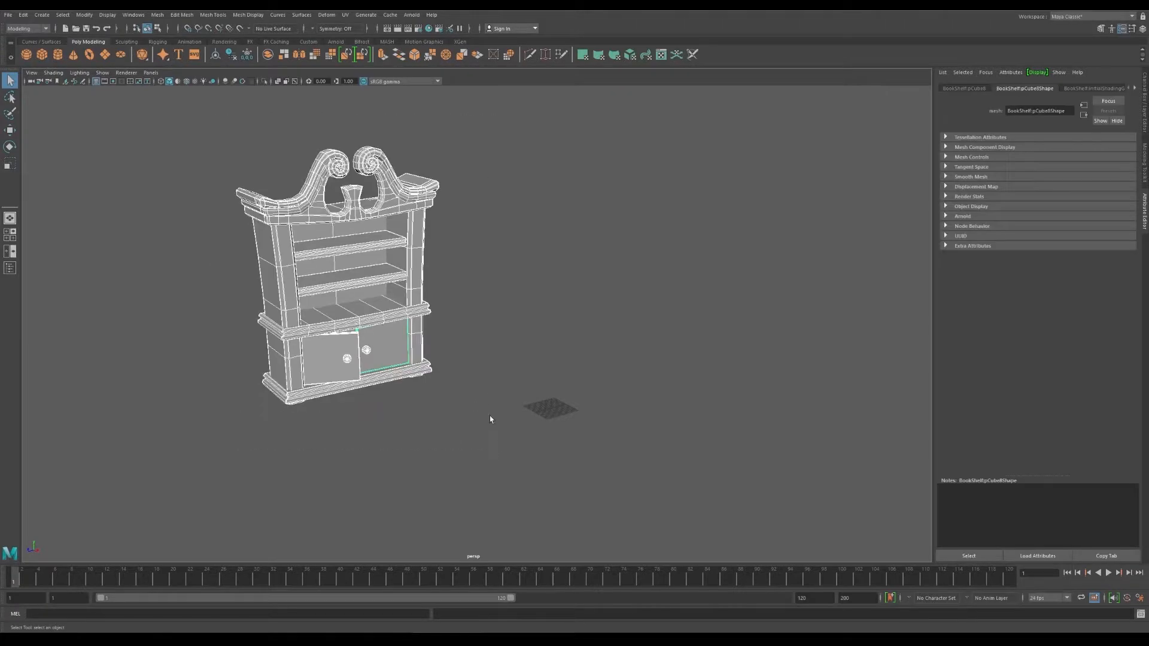
- Set the file type for exporting the selection to OBJexport, continue to the file dialog, cancel the export and deselect the bookshelf
click(8, 15)
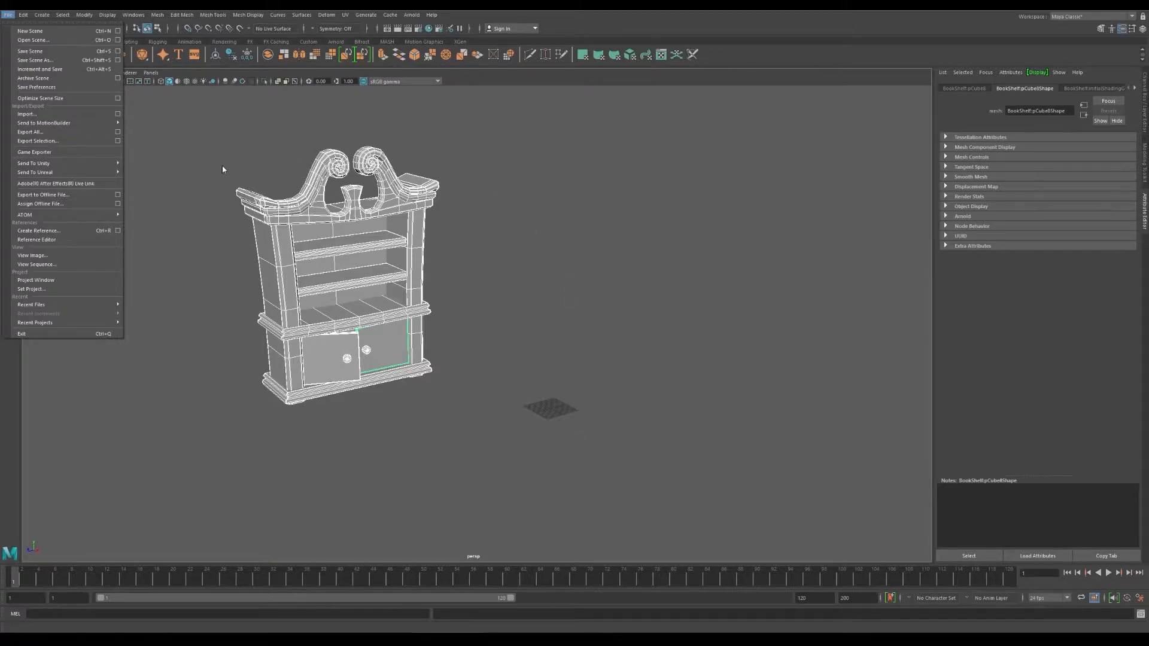
click(119, 141)
click(458, 228)
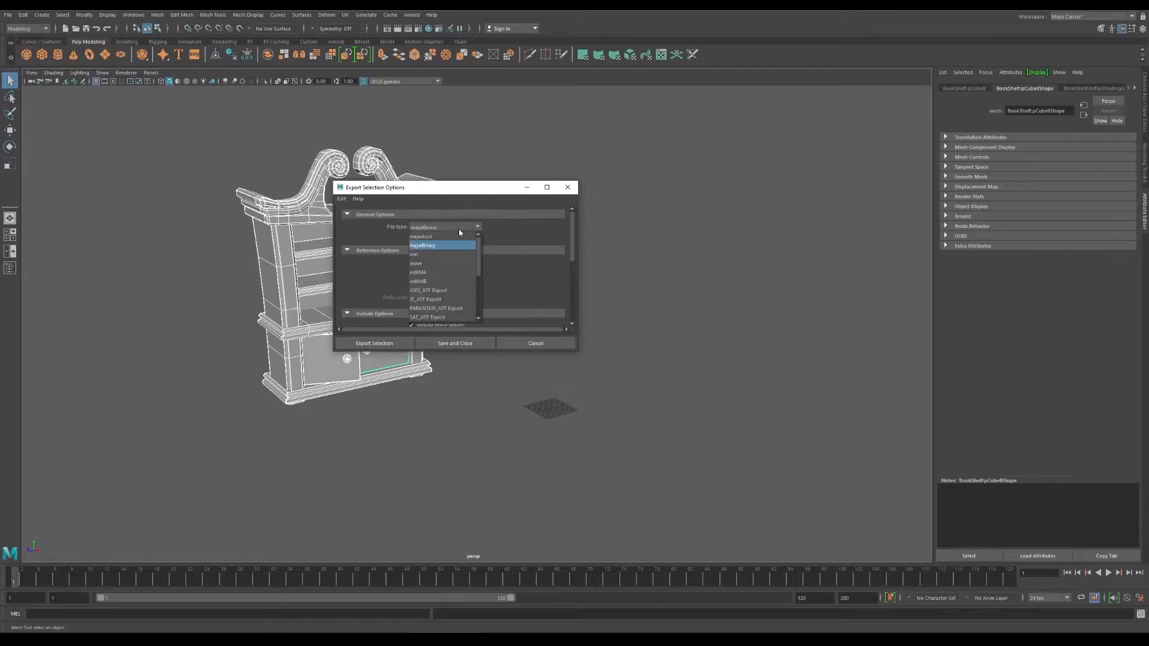
drag(479, 261, 479, 297)
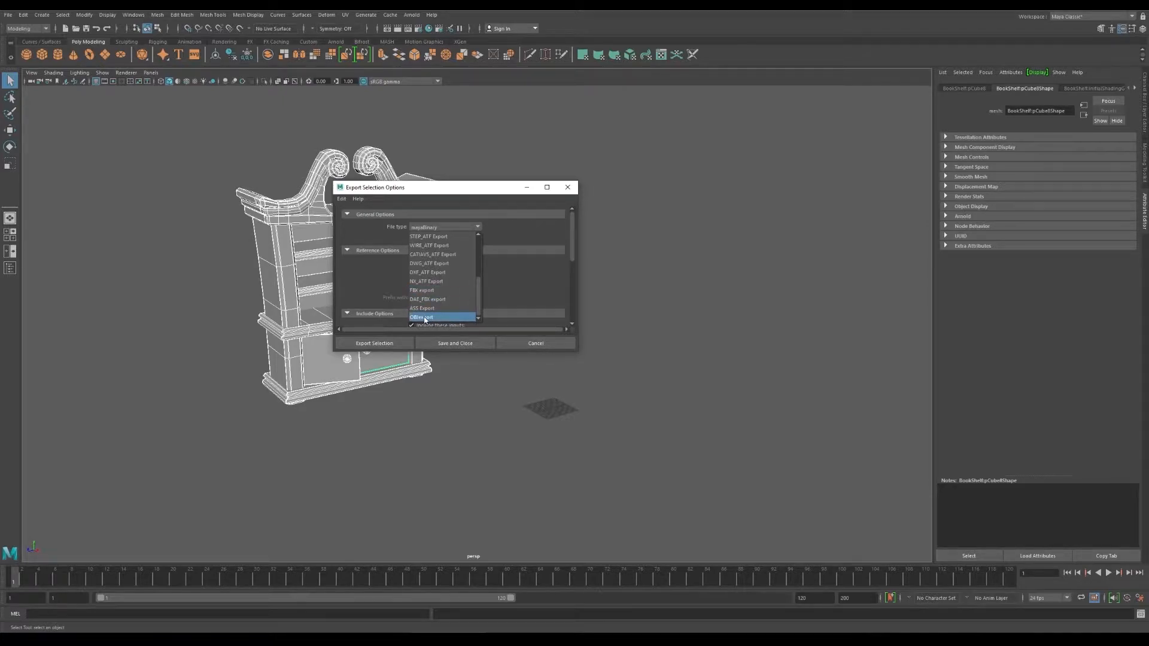
click(425, 318)
drag(484, 187, 518, 126)
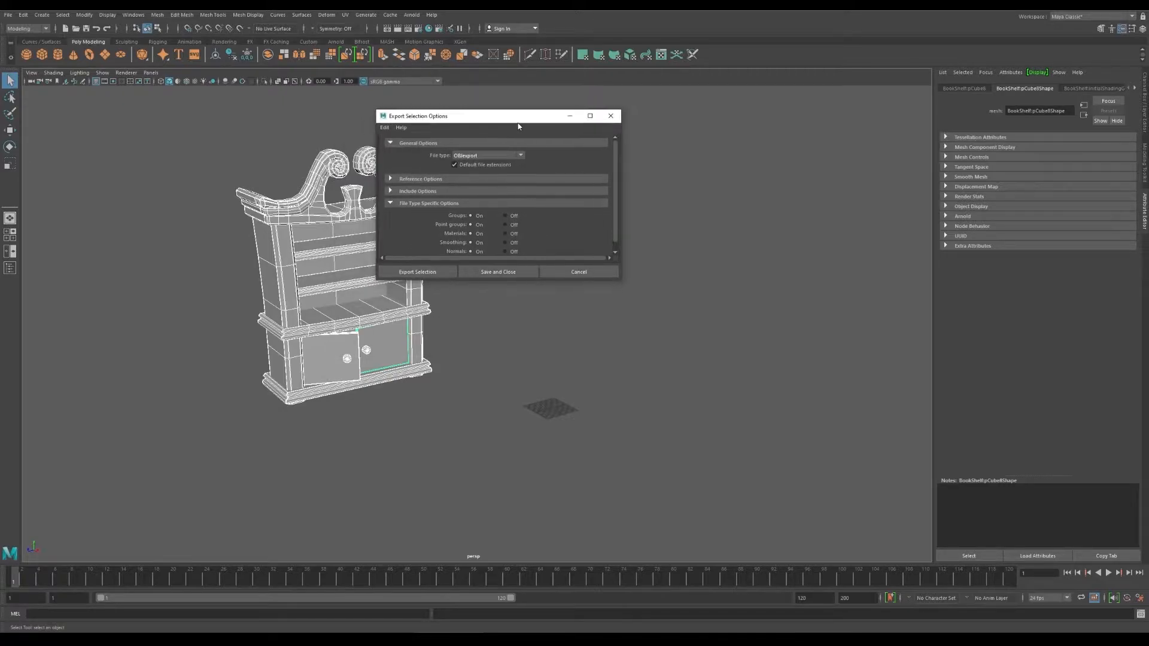
click(427, 271)
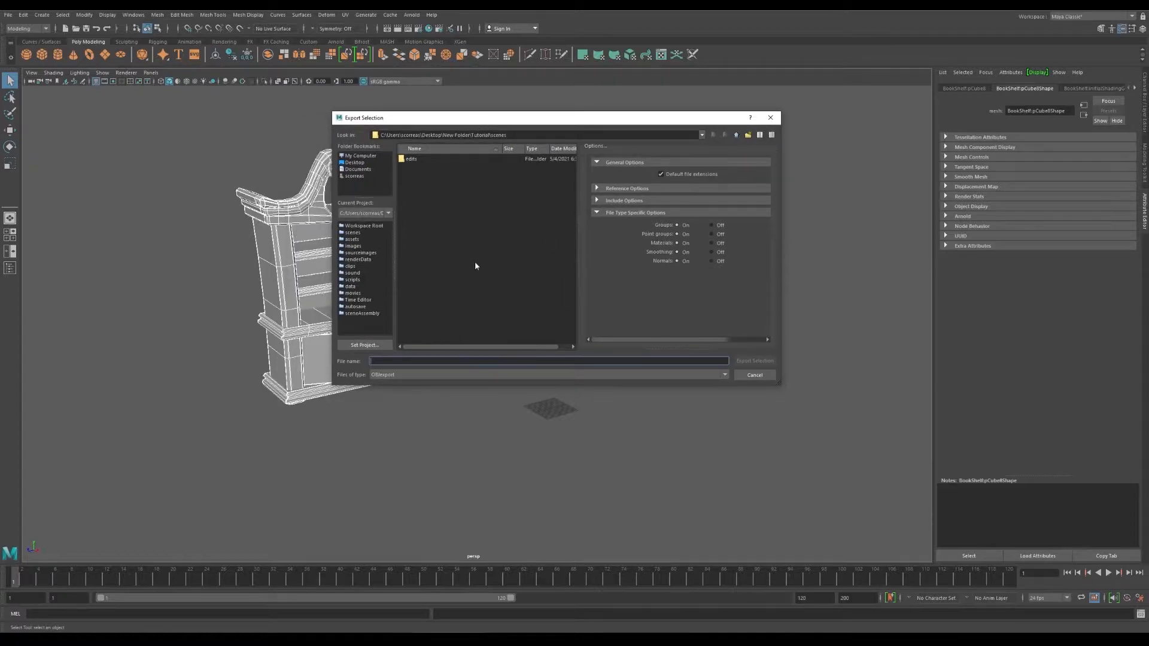
click(757, 380)
alt+drag(479, 365, 527, 354)
click(523, 372)
alt+middle_drag(527, 353, 542, 365)
alt+drag(542, 365, 543, 360)
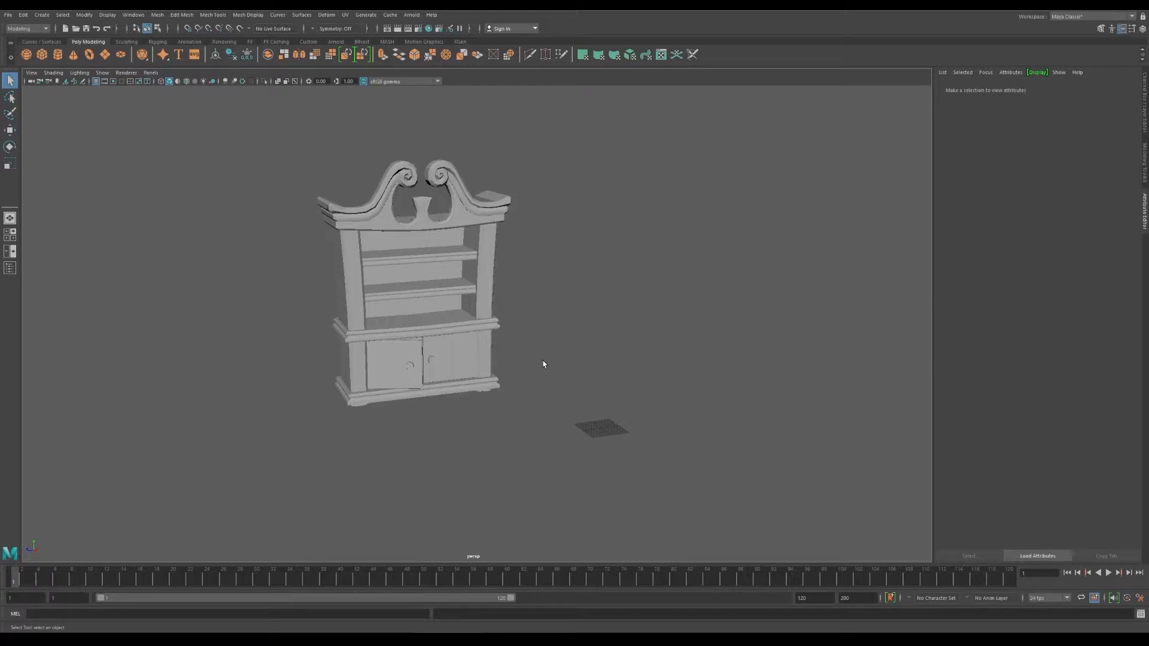
alt+drag(532, 337, 625, 376)
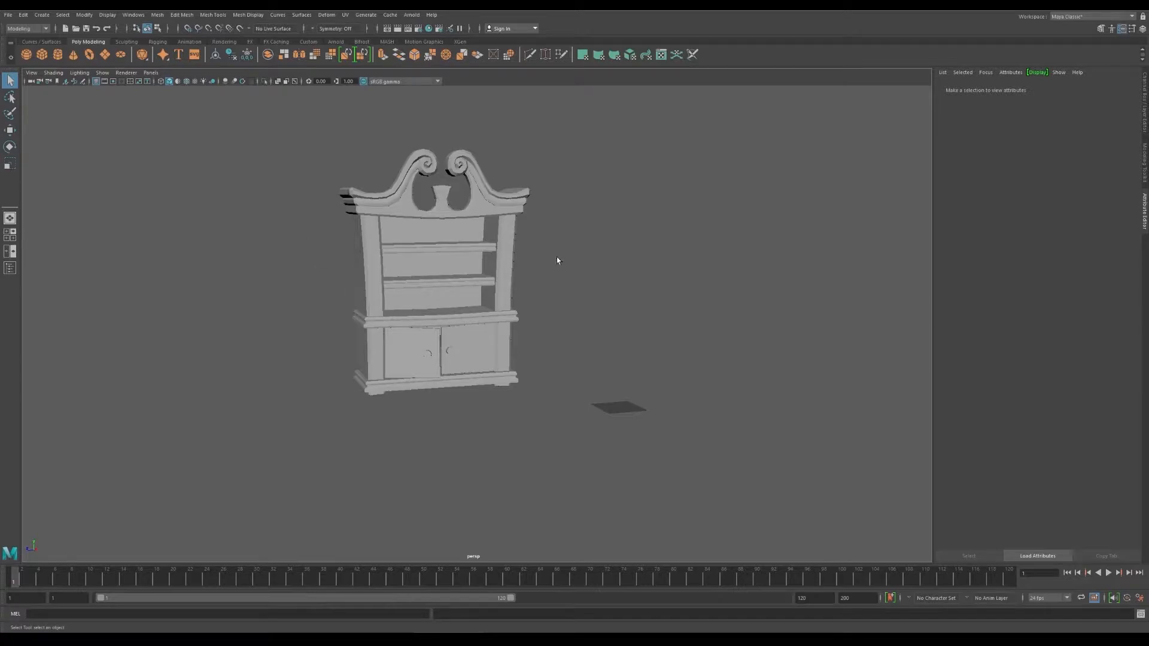
alt+drag(552, 258, 557, 265)
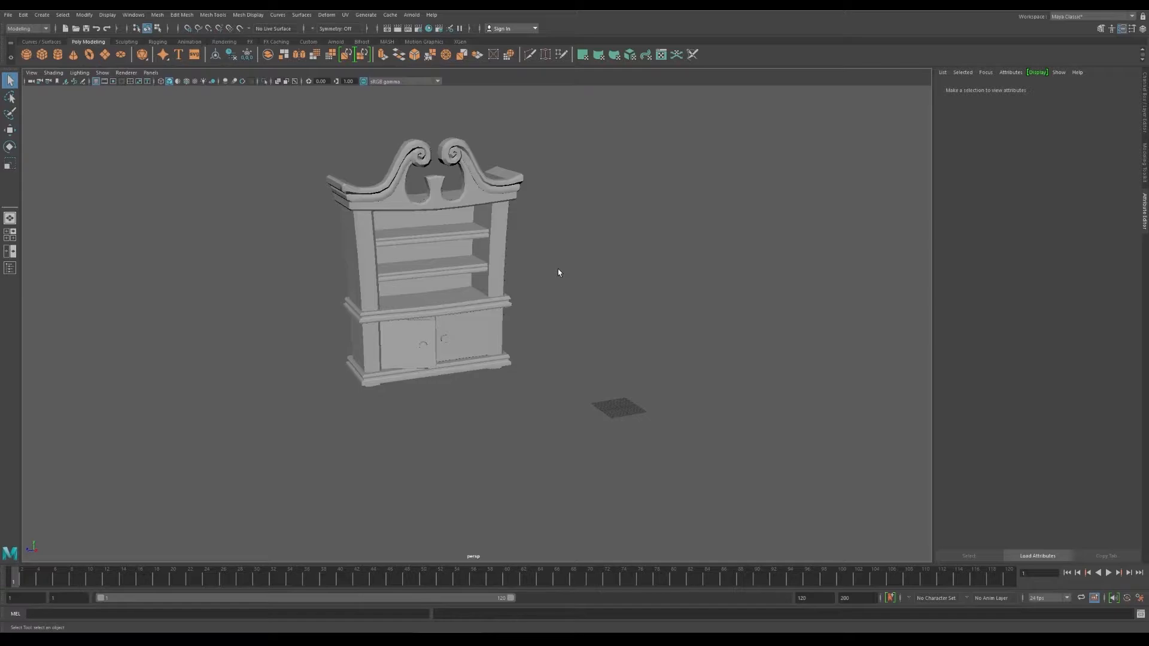
alt+middle_drag(403, 120, 395, 91)
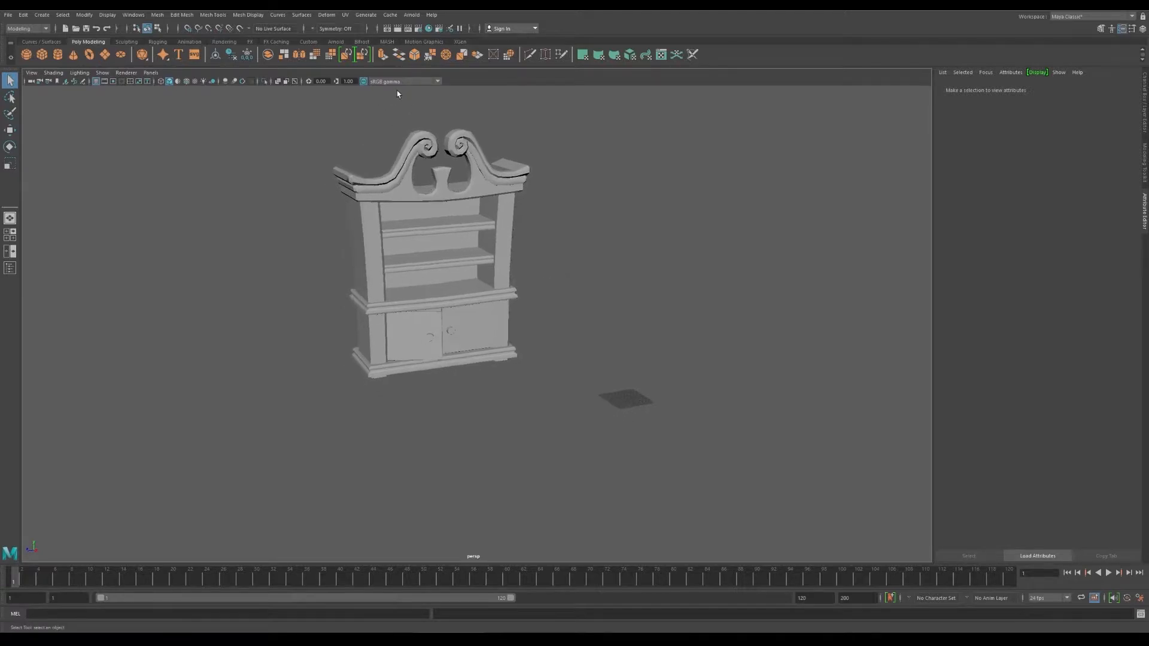
- Open the Hypershade window for working on materials
click(428, 29)
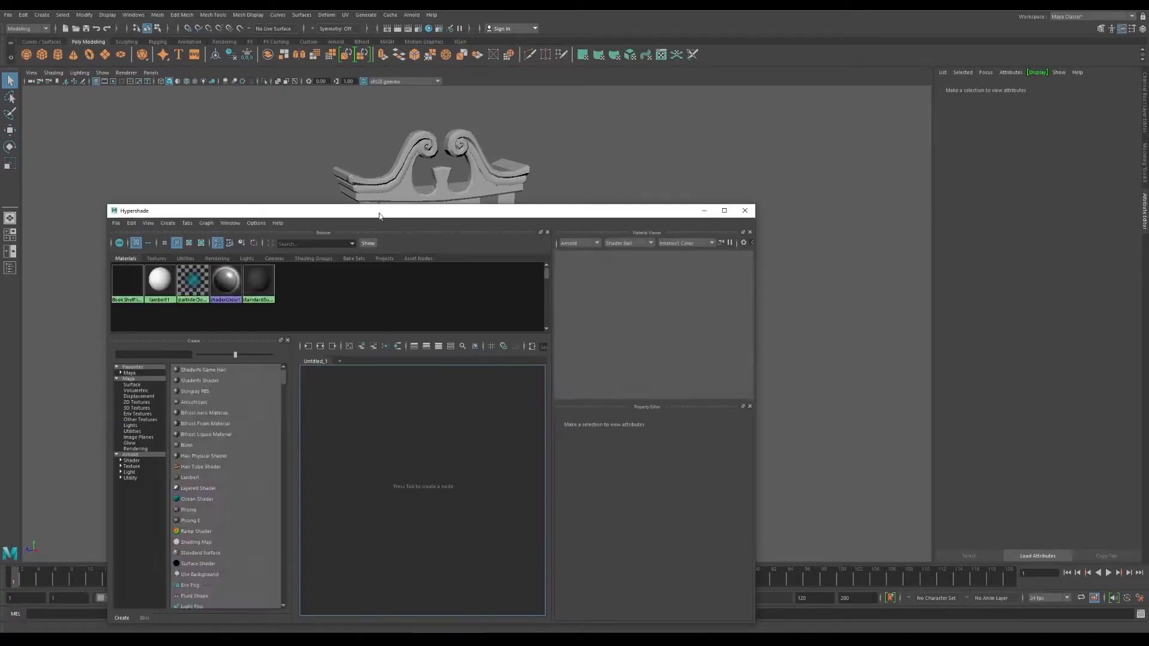
drag(389, 207, 468, 137)
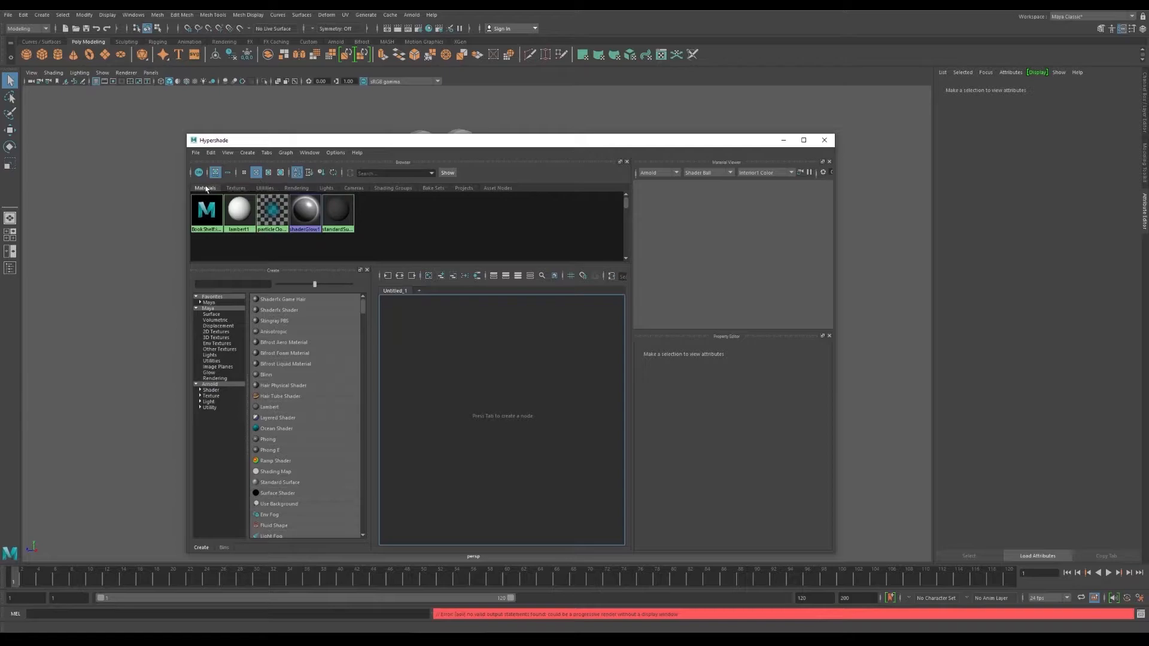
- Look through the Hypershade browser's Textures, Utilities, Rendering, Lights and Cameras categories and return to Materials
click(233, 189)
click(265, 189)
click(297, 188)
click(329, 189)
click(353, 188)
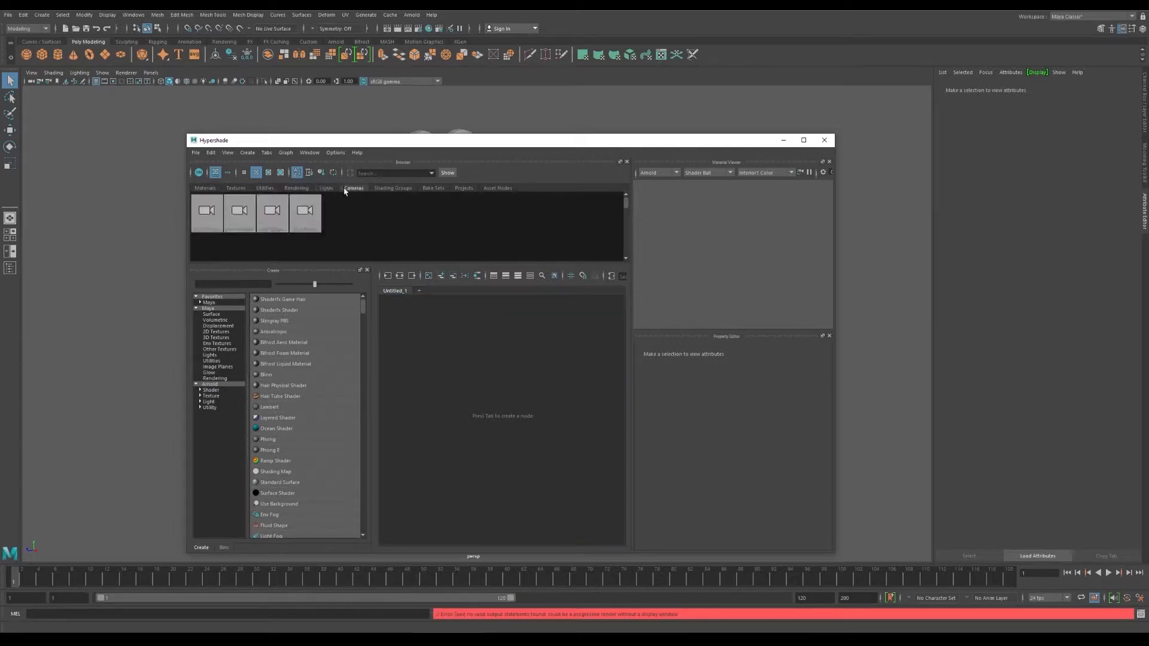
click(205, 188)
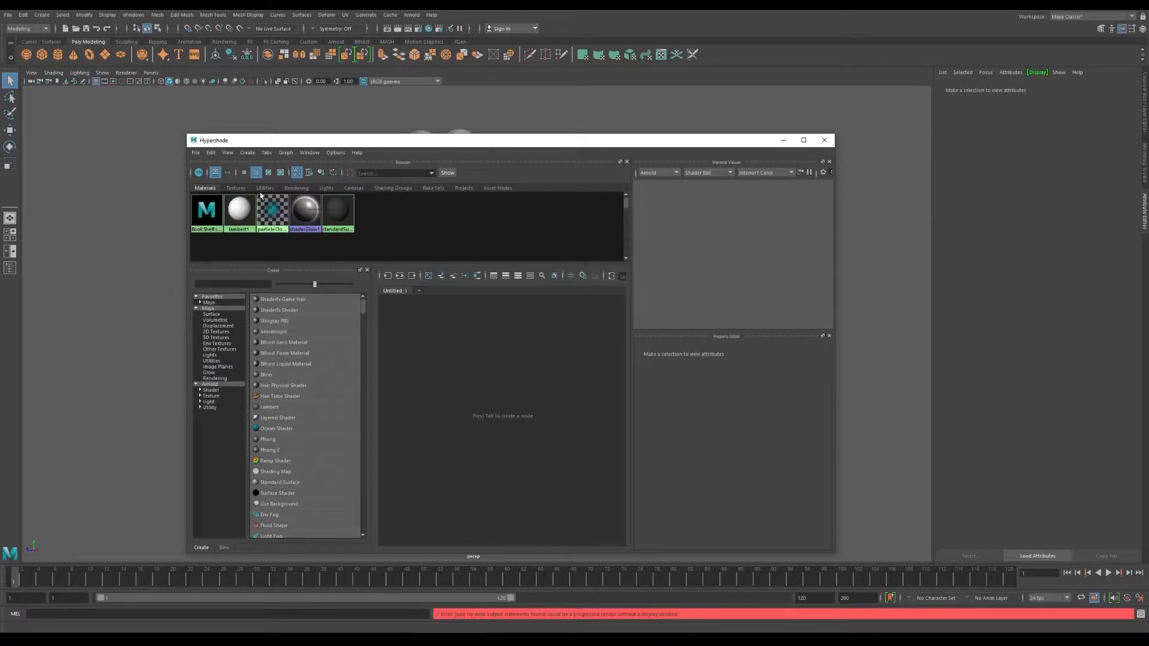
drag(312, 141, 351, 125)
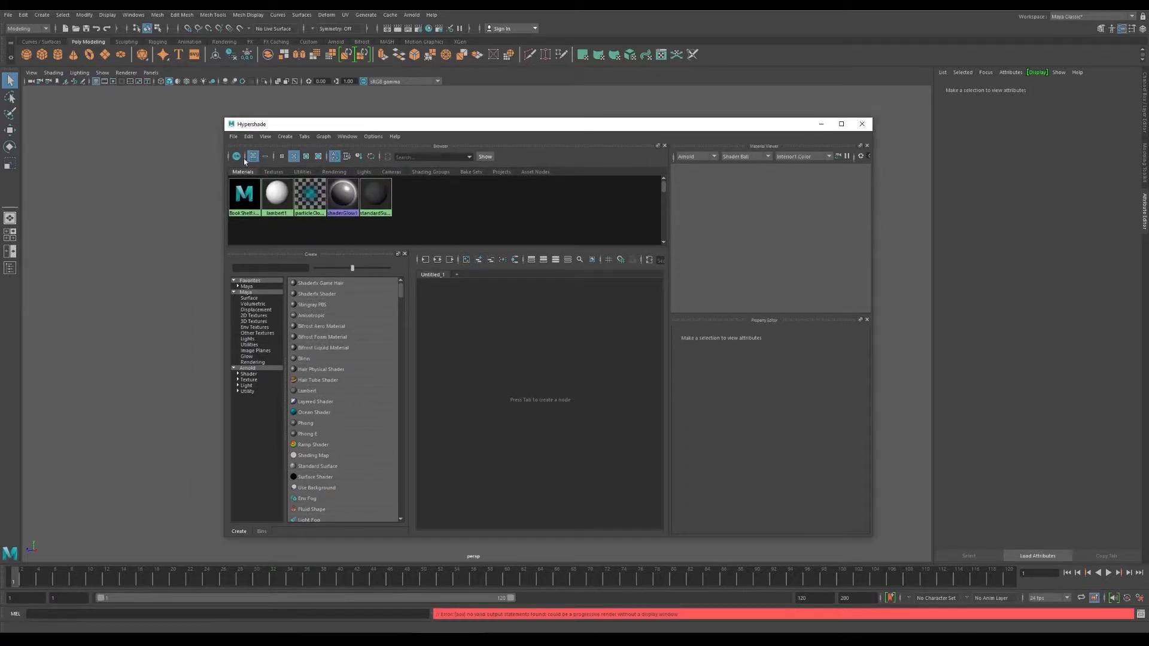
click(280, 174)
click(307, 174)
click(340, 174)
click(364, 173)
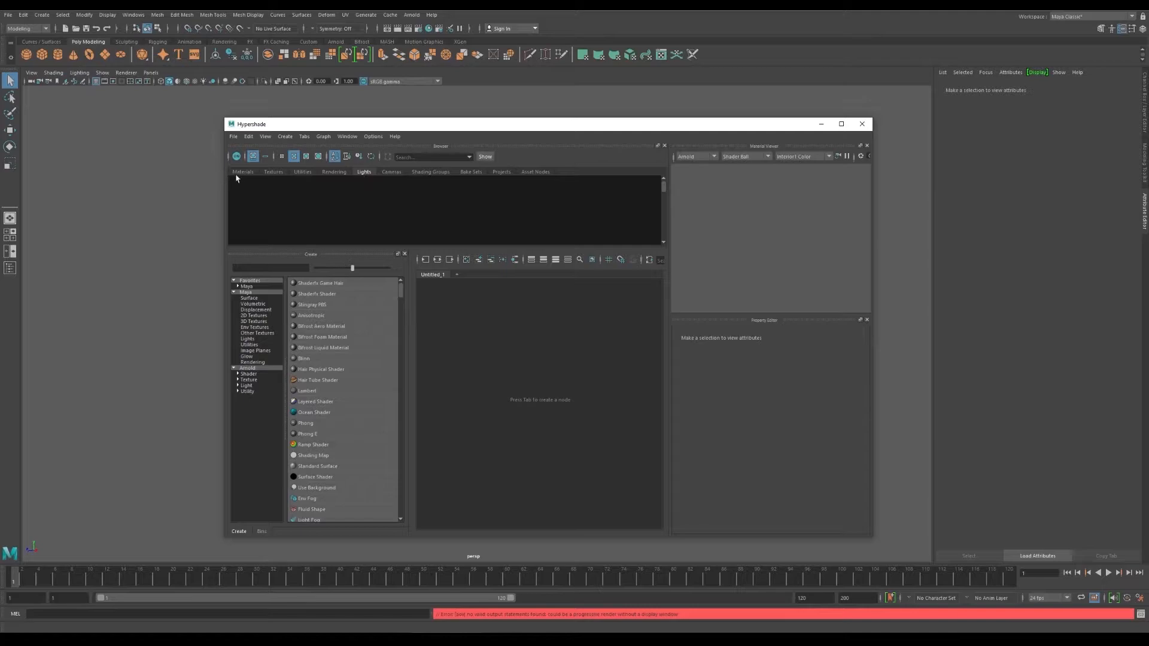
click(246, 173)
- Check the scene's object list in the Outliner and inspect the properties of the bookshelf's imported Lambert material
click(10, 269)
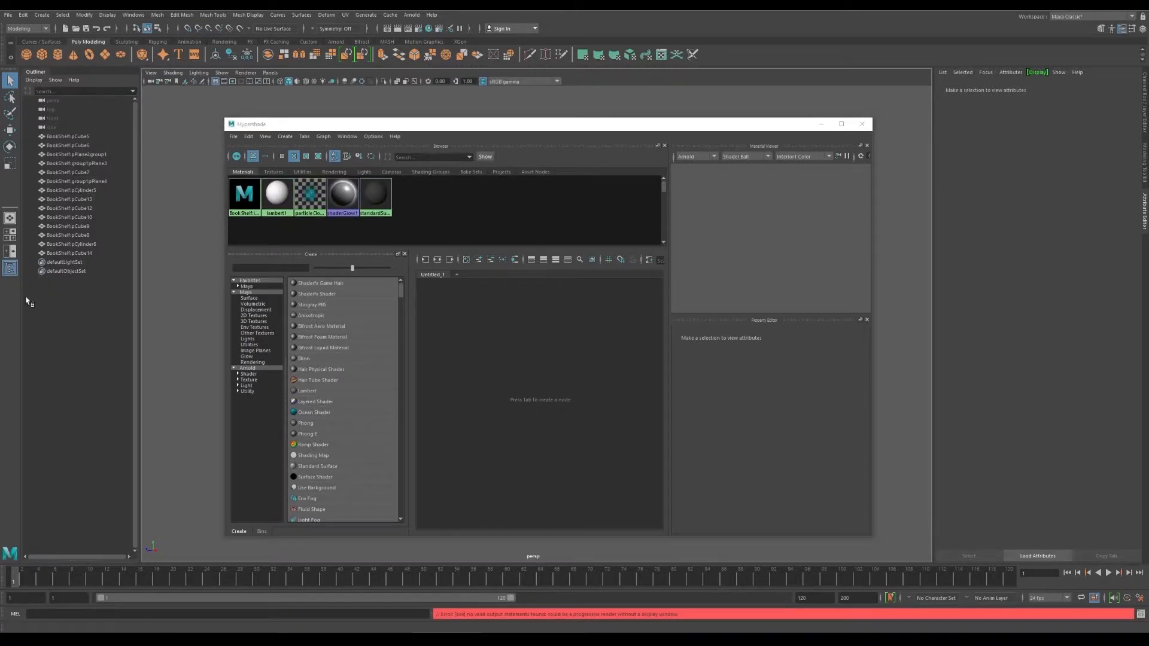
click(10, 269)
drag(311, 121, 280, 132)
drag(360, 130, 522, 175)
click(446, 299)
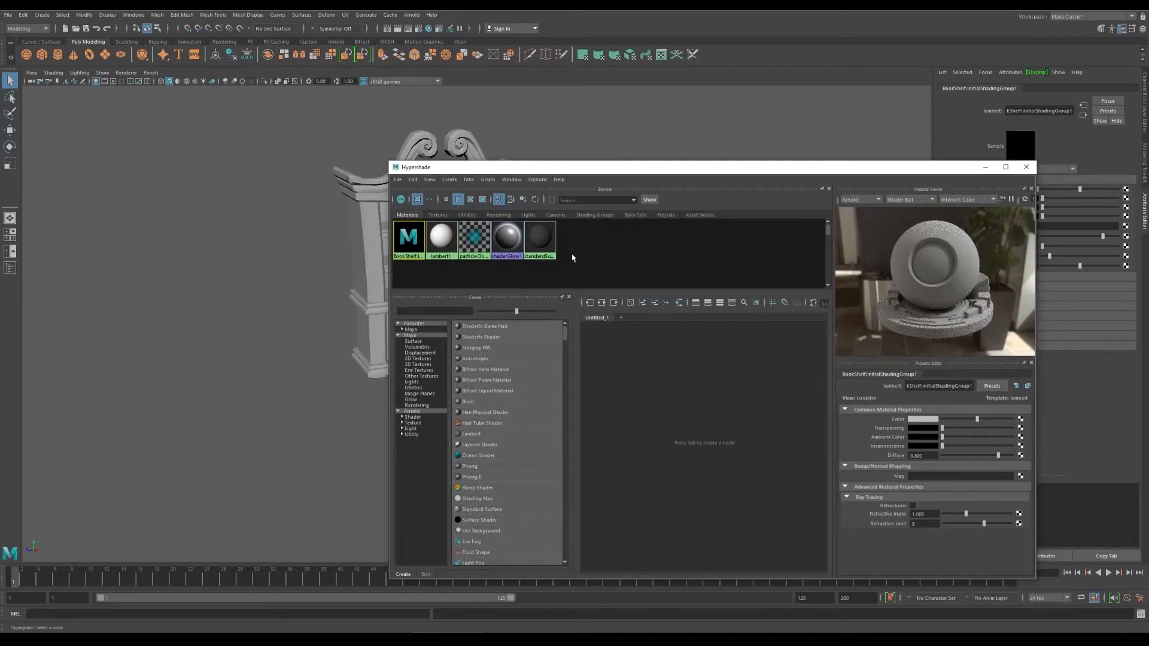
click(573, 269)
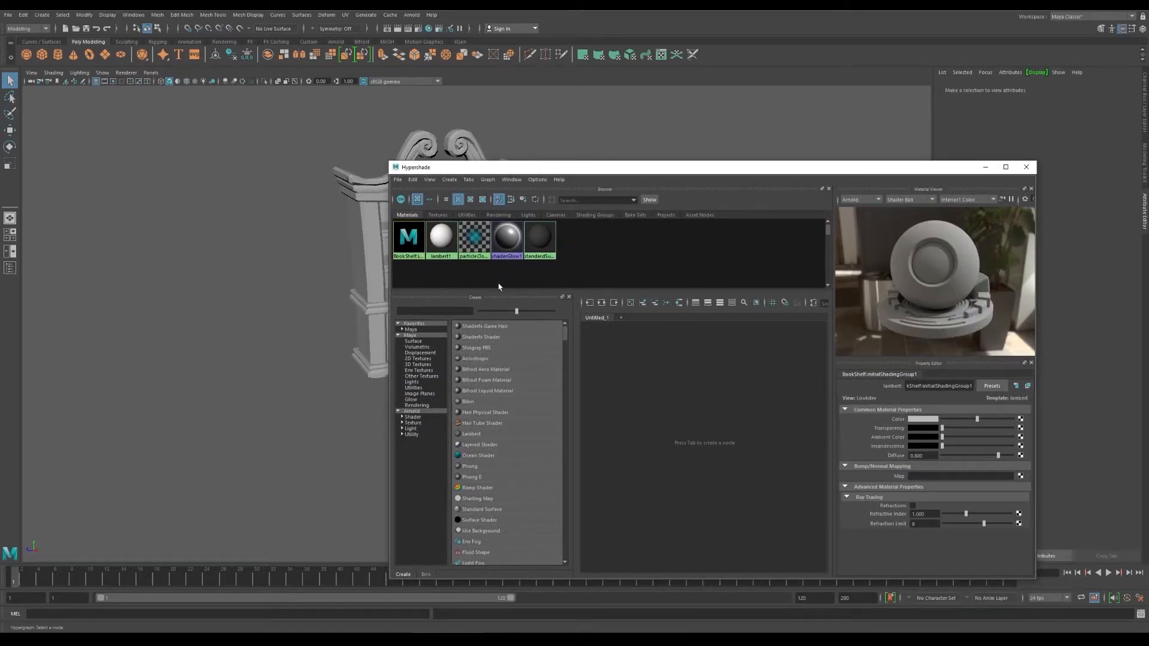
- Create an Arnold aiStandardSurface material from the Arnold shader category in the Hypershade
drag(520, 169, 447, 139)
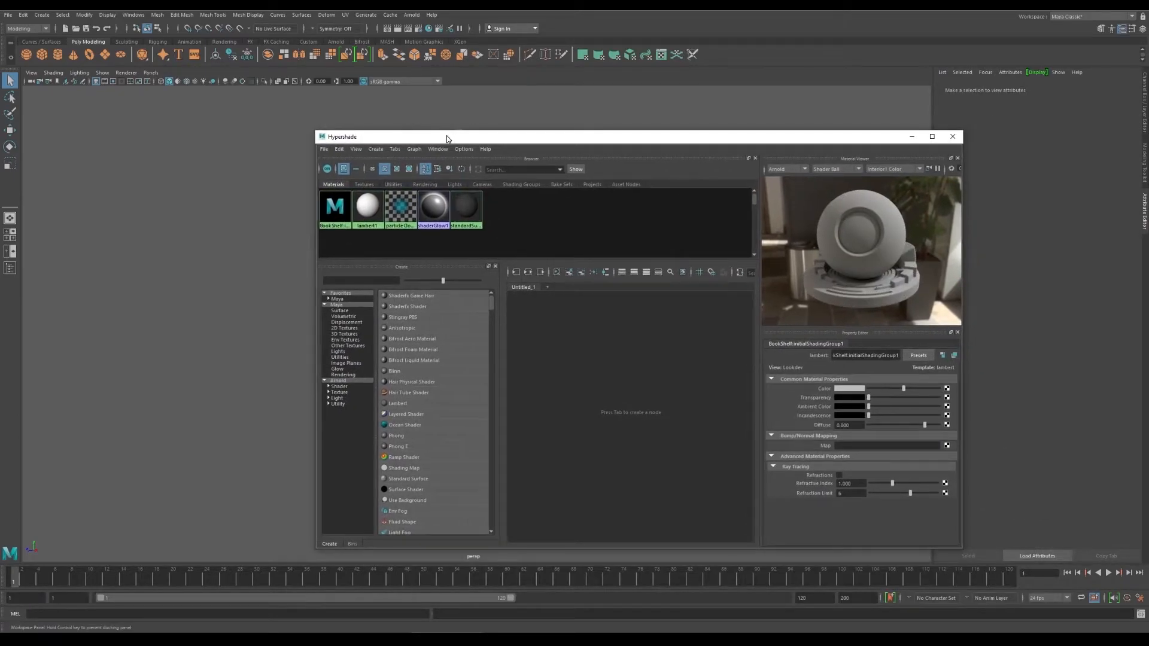
click(339, 387)
click(334, 382)
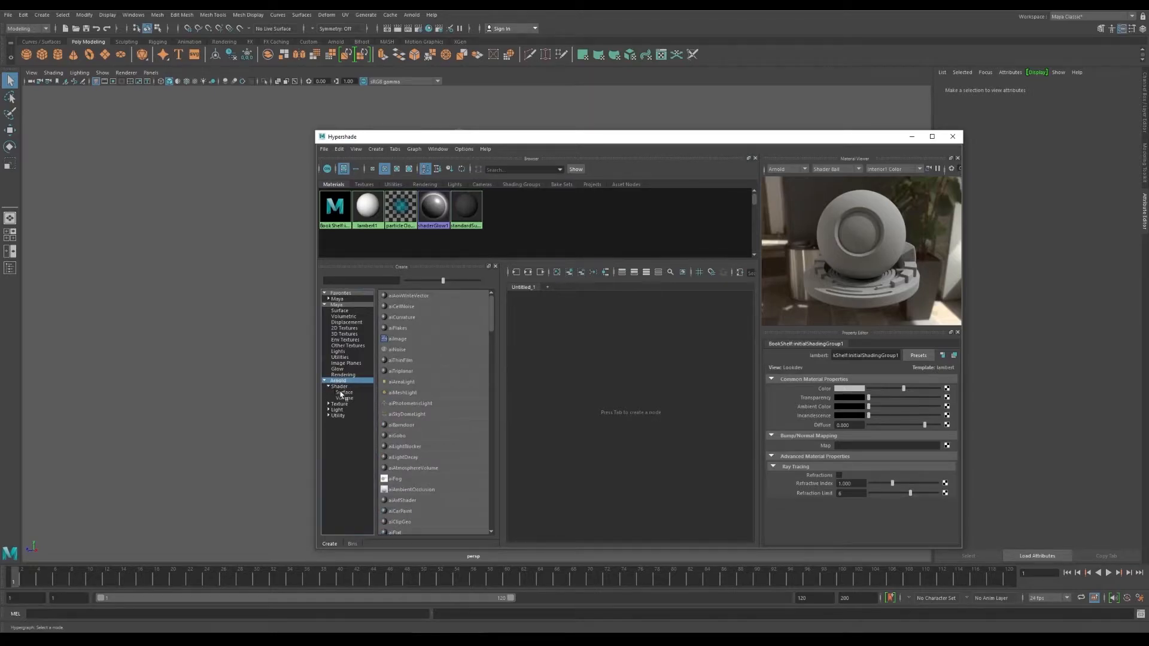
click(341, 386)
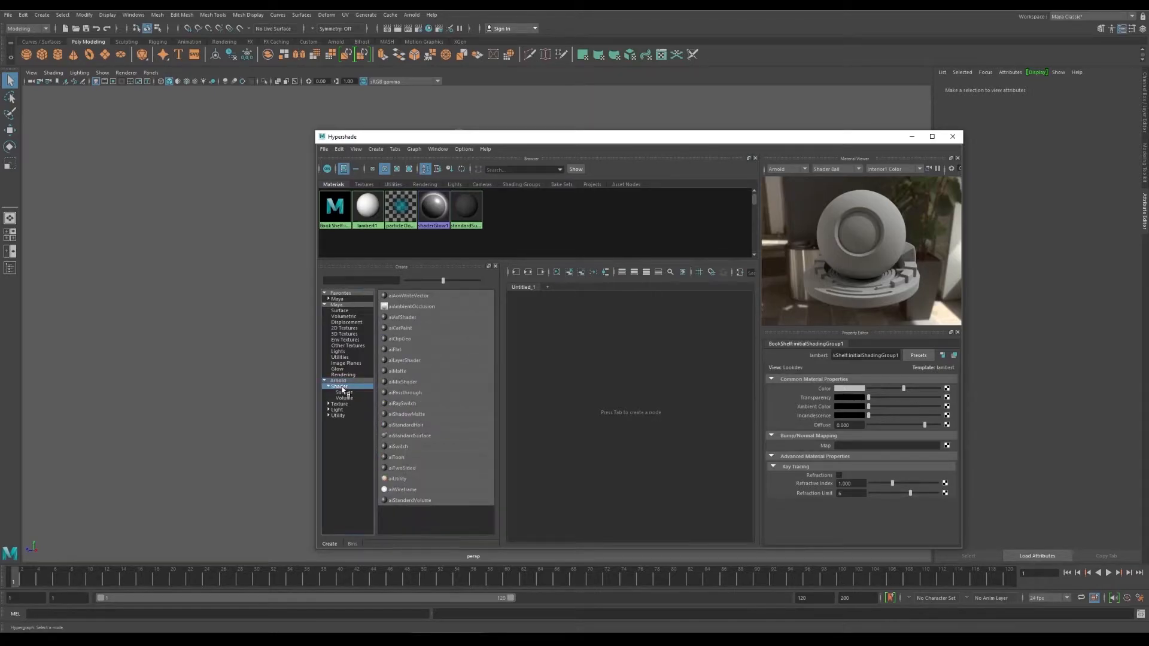
click(427, 438)
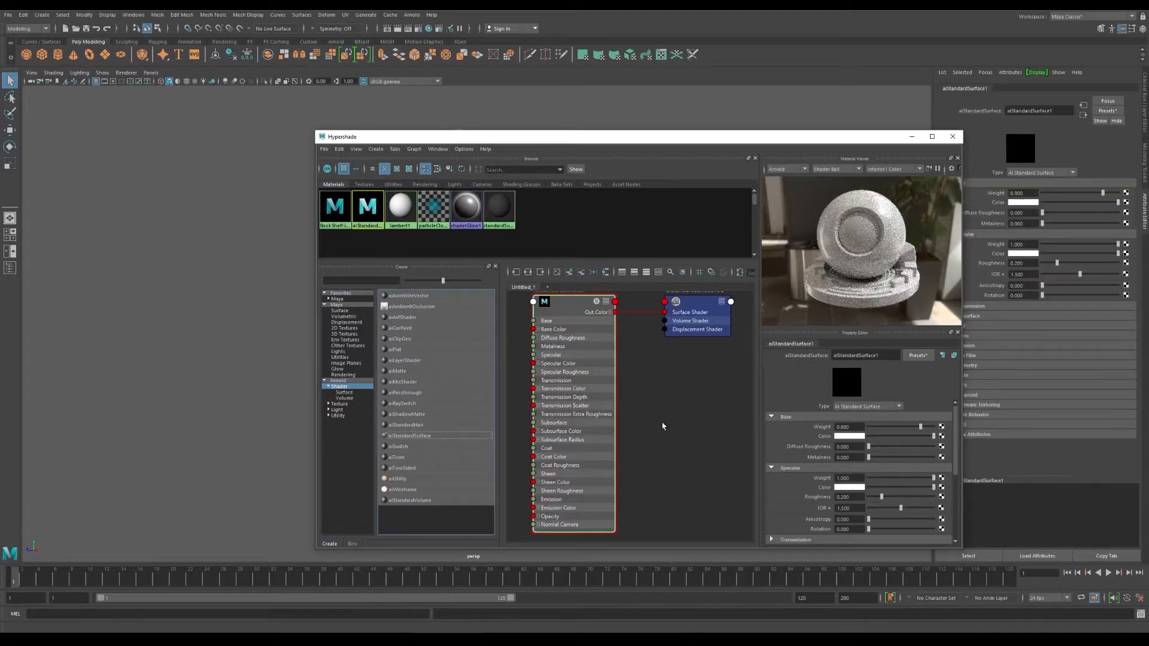
- Reposition the Hypershade window over the viewport and display the node network of the new aiStandardSurface1 material
scroll(656, 410, down, 2)
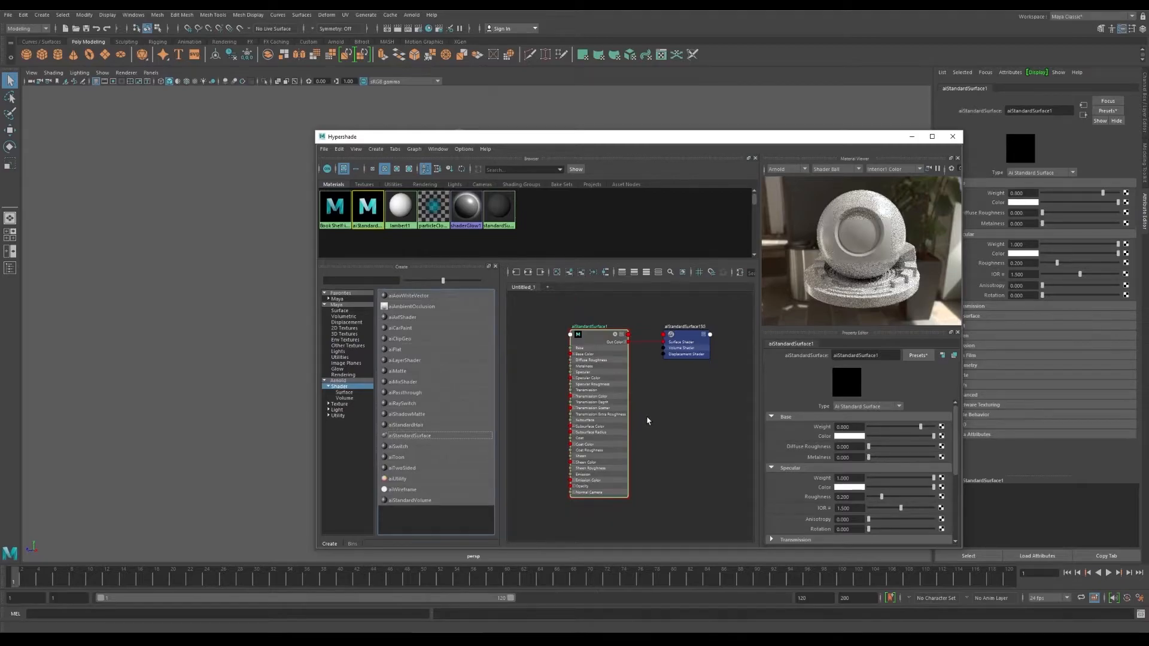
drag(622, 139, 523, 95)
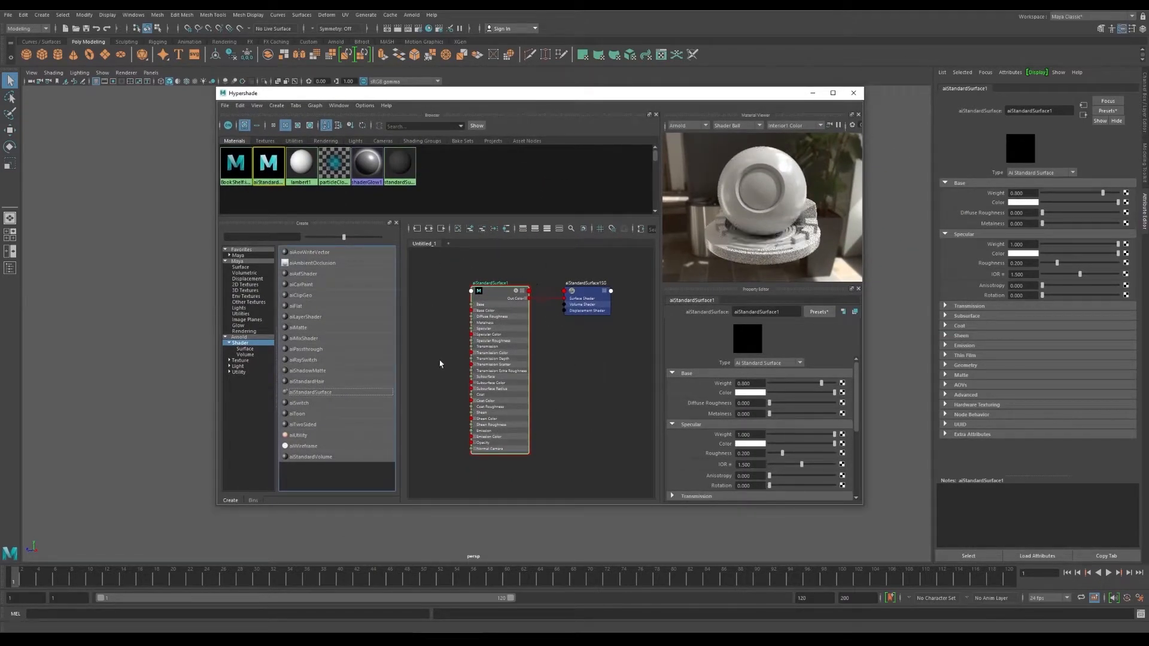
drag(387, 94, 337, 86)
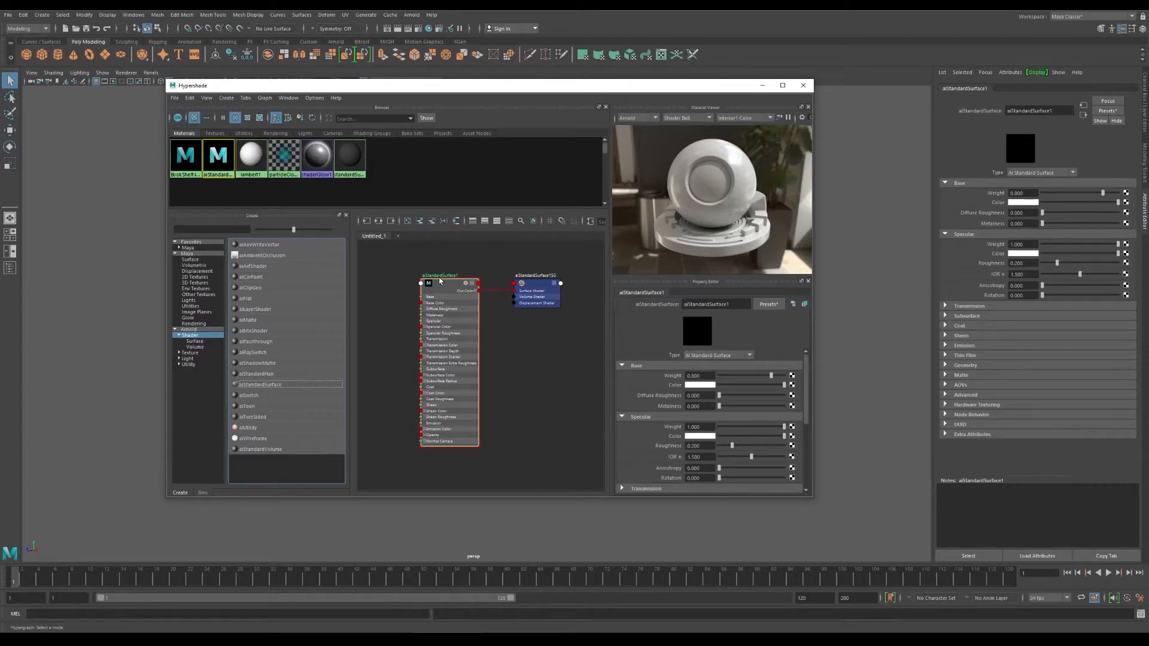
scroll(382, 299, down, 2)
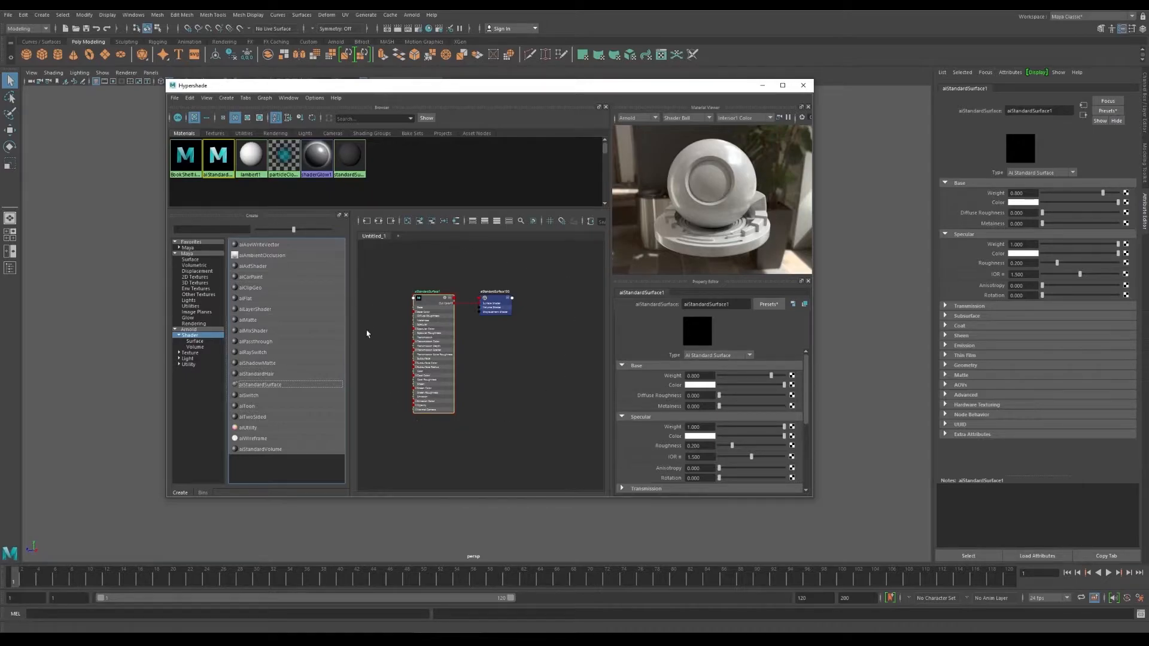
alt+middle_drag(385, 390, 411, 390)
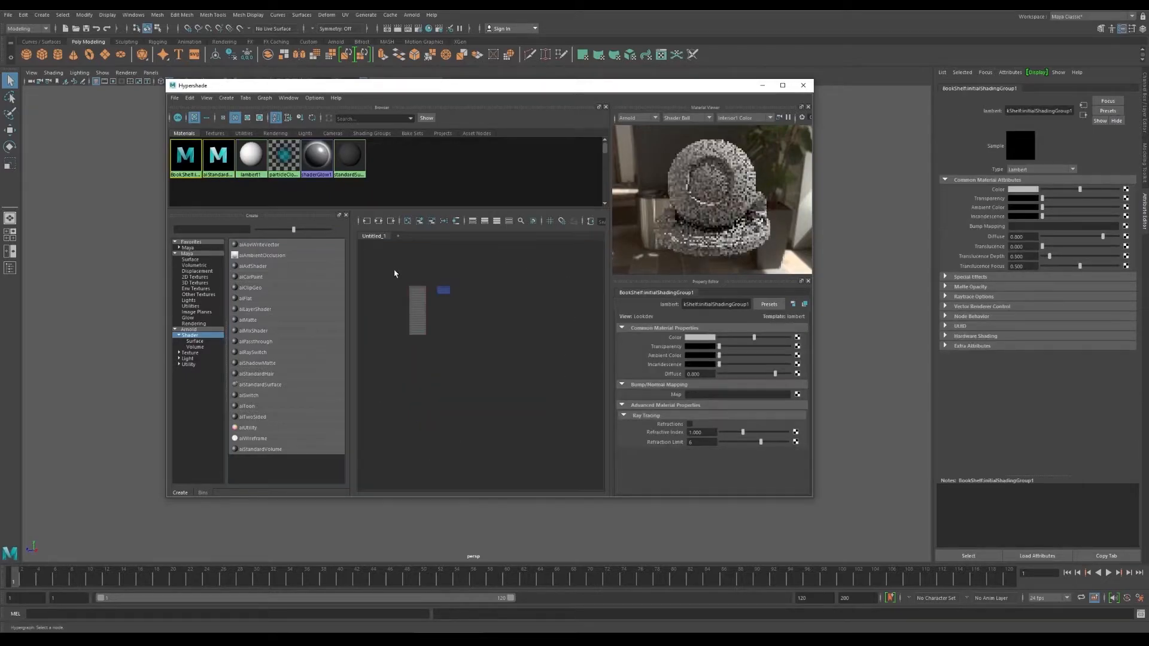
click(379, 221)
click(218, 157)
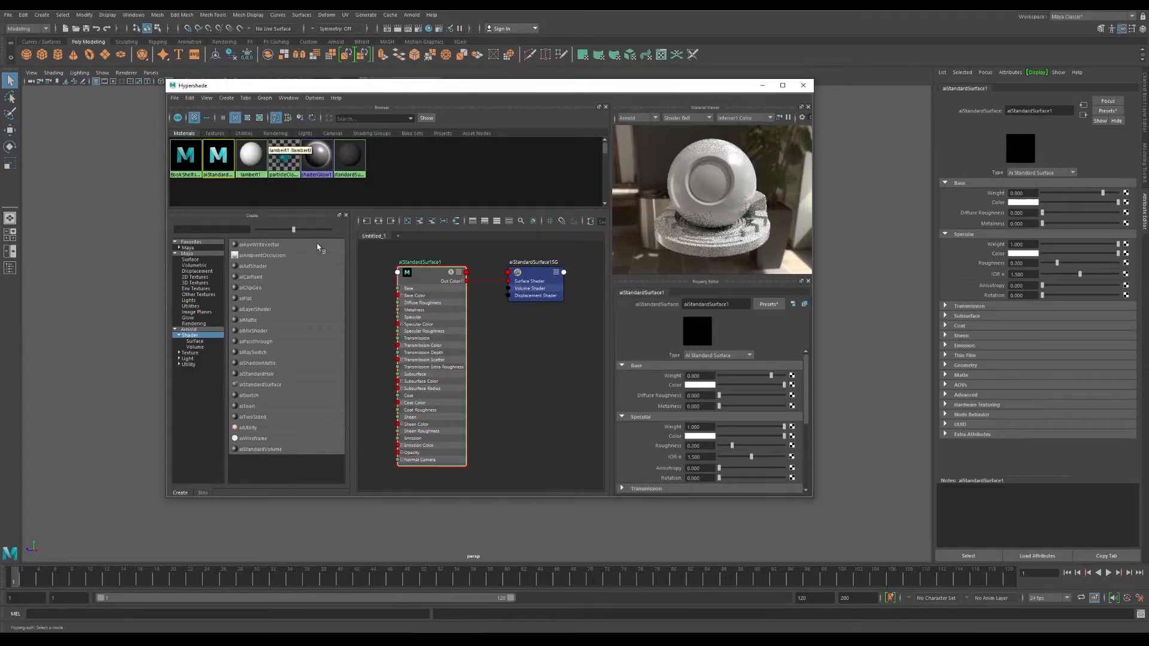
- Rename the aiStandardSurface1 material as Bookshelf
scroll(392, 265, down, 2)
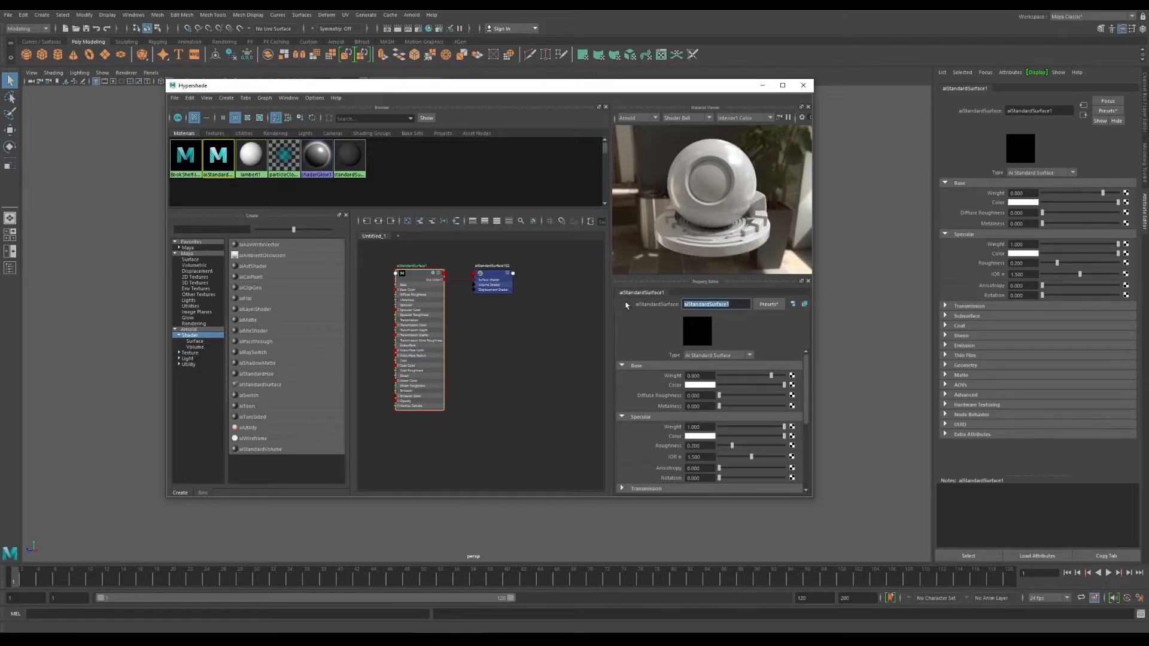
text(Bookshelf)
click(420, 319)
middle_drag(493, 388, 518, 400)
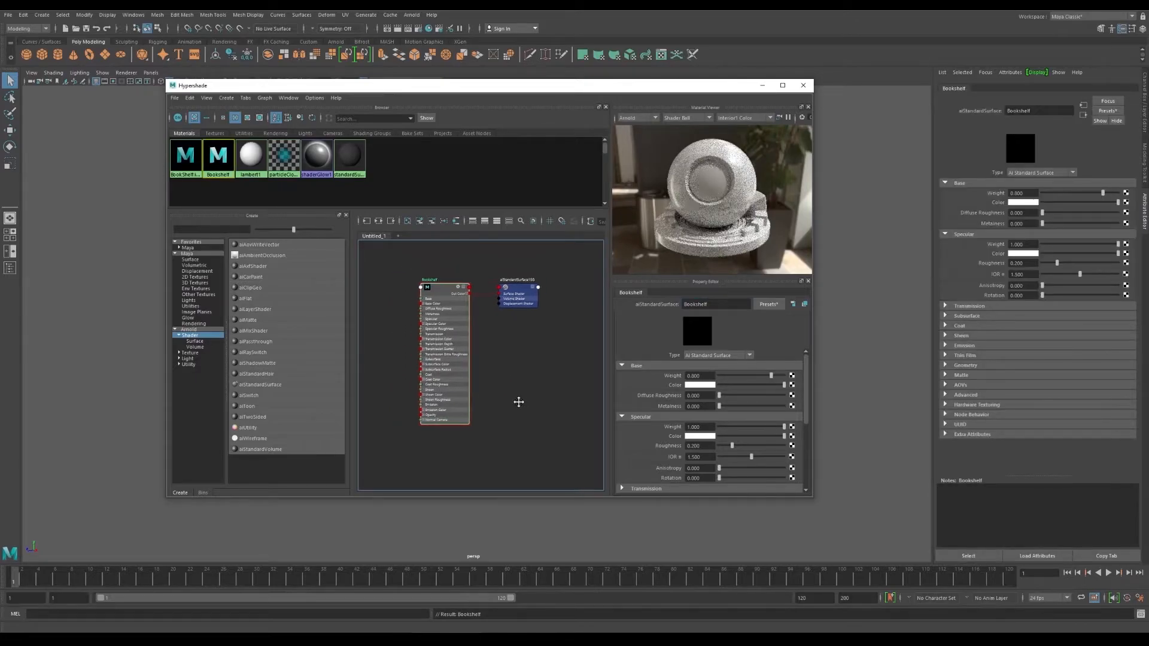
- Examine the Bookshelf material's attribute sections and compare its shader ball preview in the Hardware and Arnold renderers
scroll(649, 413, down, 1)
scroll(652, 413, up, 1)
scroll(676, 406, down, 5)
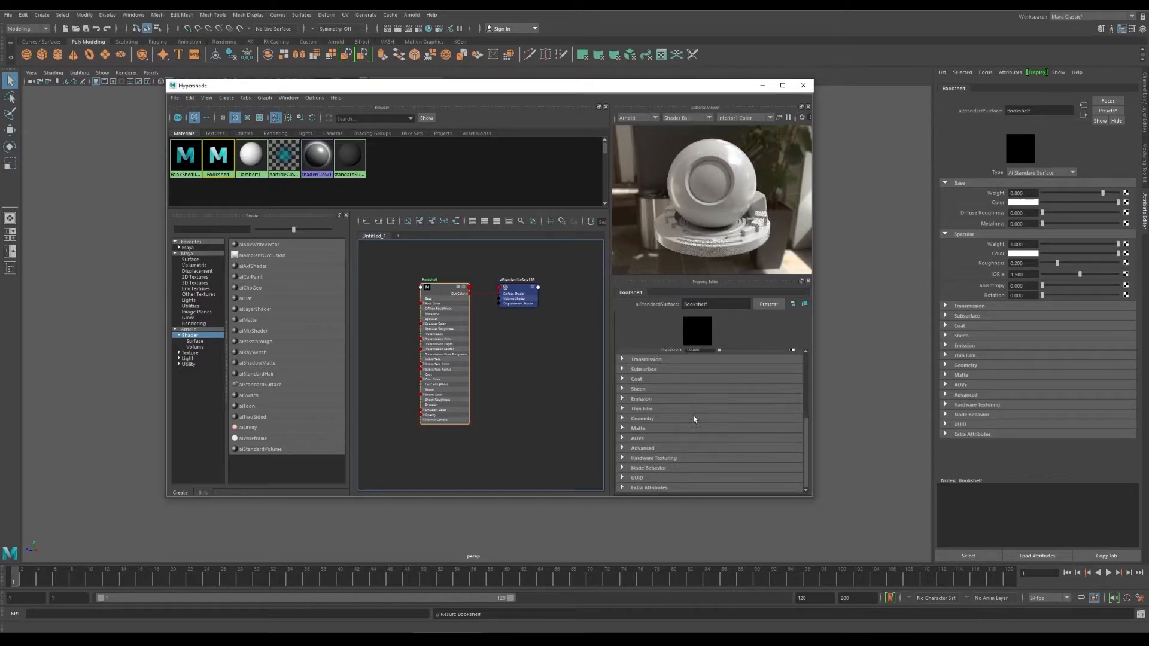
scroll(697, 417, up, 4)
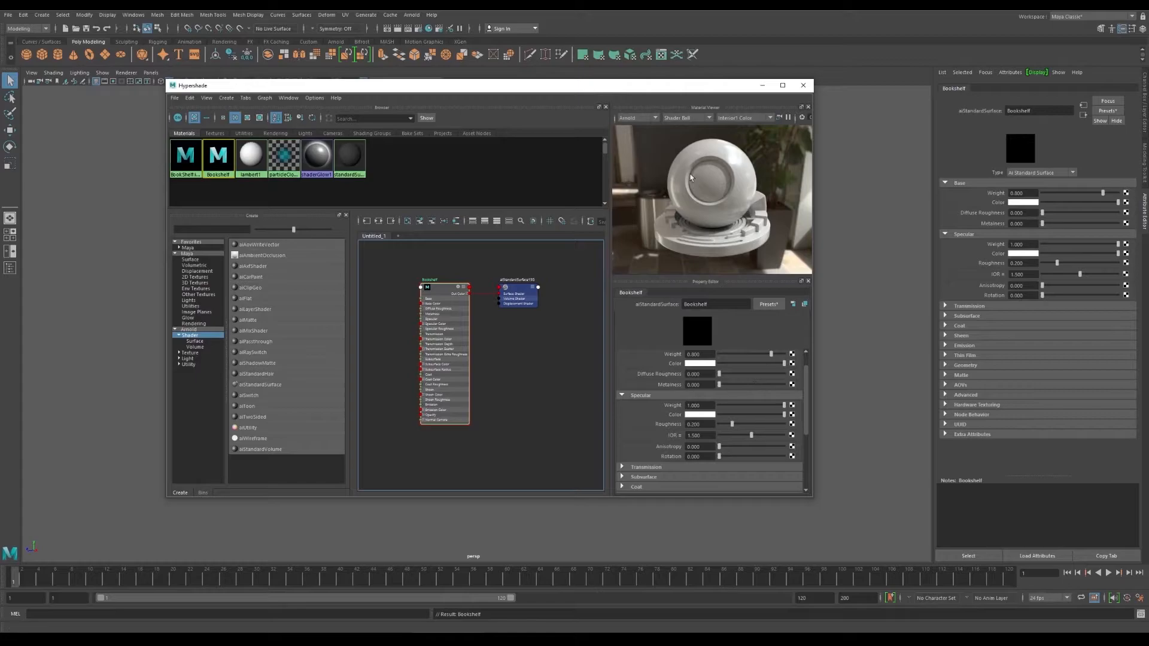
click(654, 118)
click(636, 128)
alt+drag(743, 190, 715, 161)
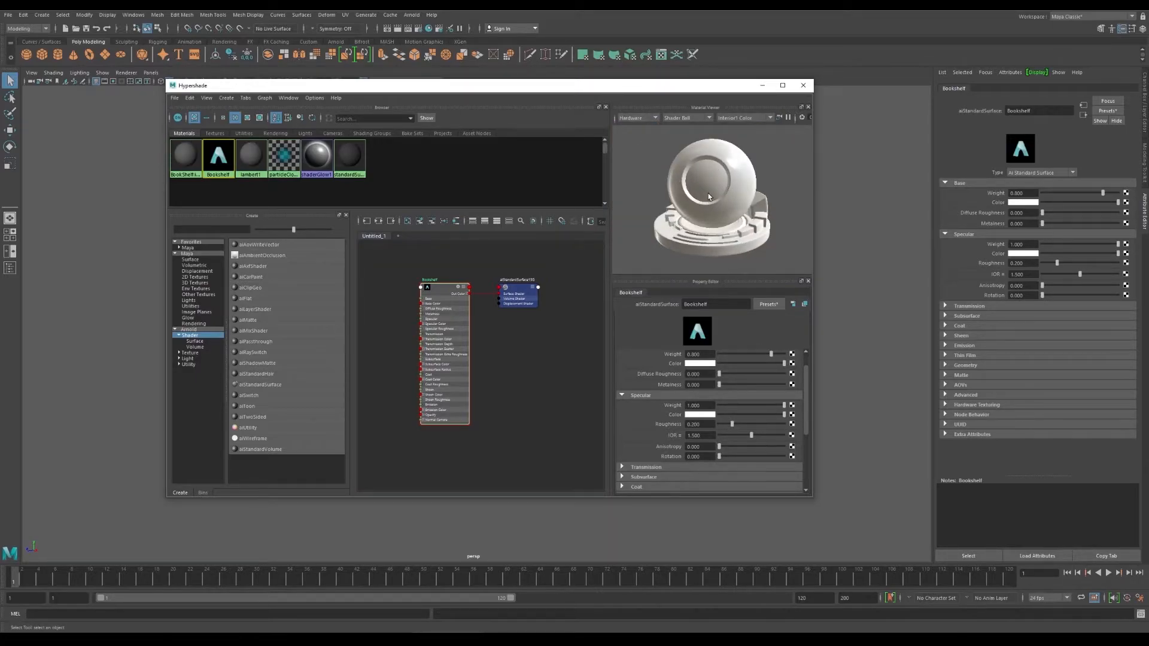
click(648, 119)
click(647, 119)
click(634, 139)
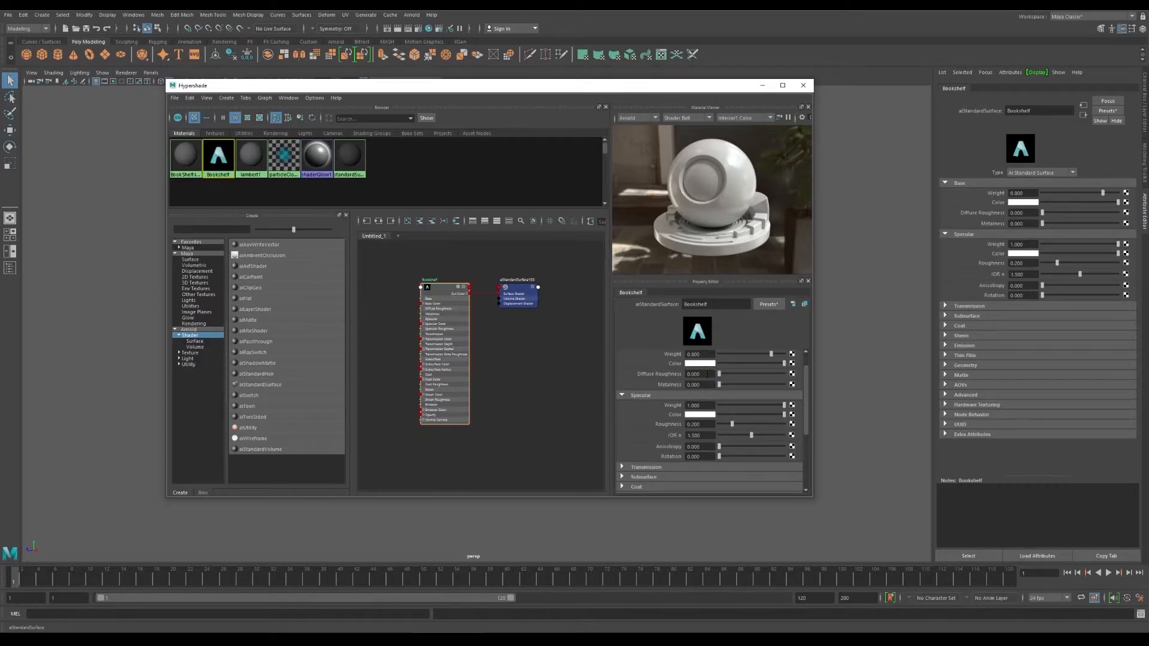
- Map a File texture node to the base color of the Bookshelf material
click(700, 364)
click(791, 365)
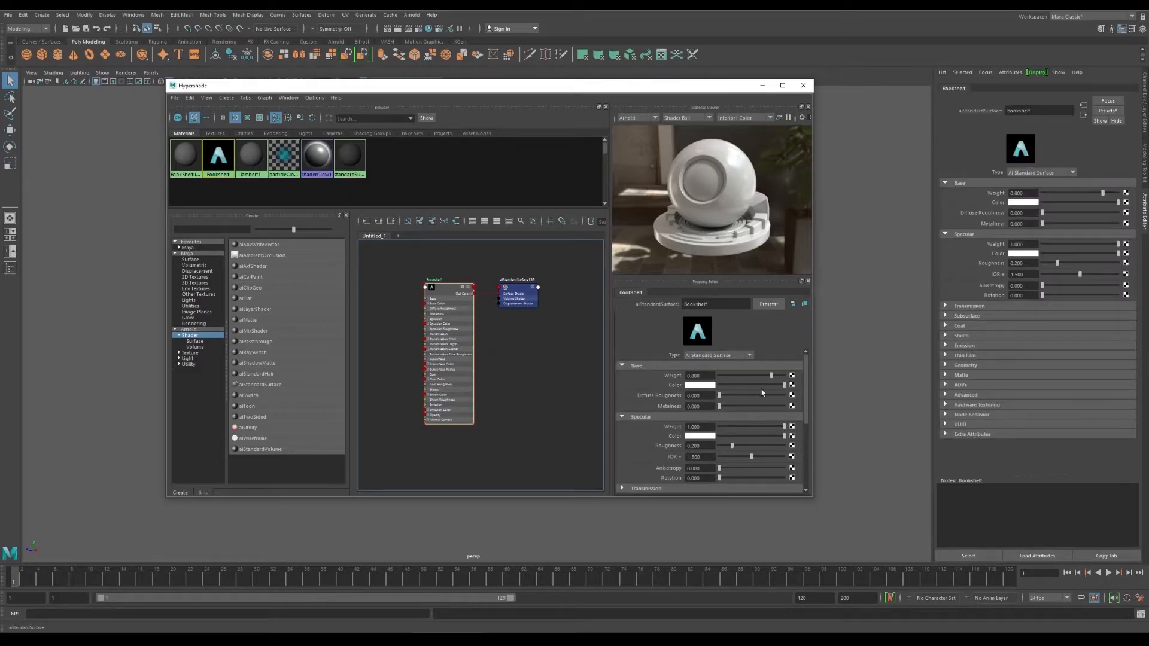
click(792, 386)
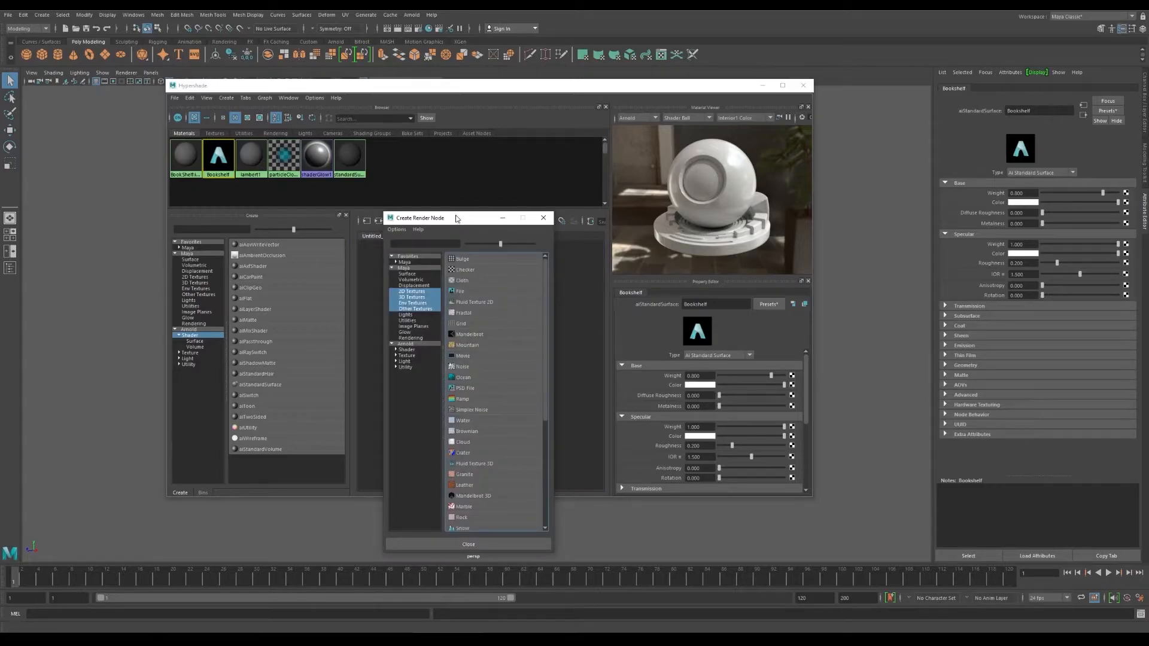
drag(461, 221, 425, 200)
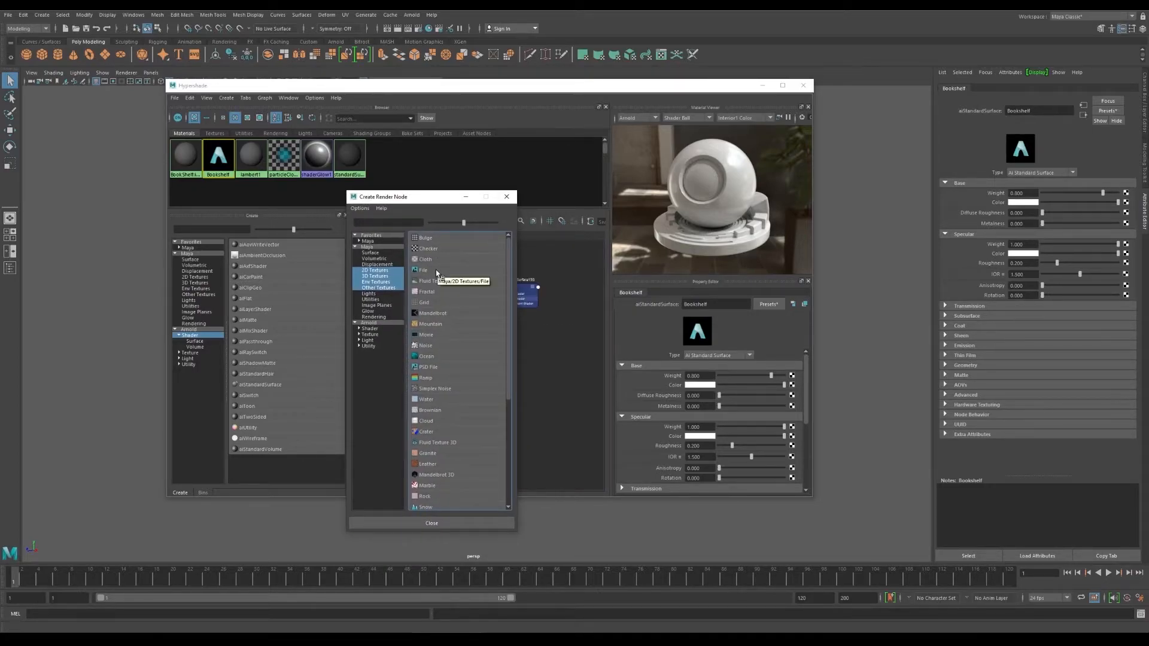
click(436, 270)
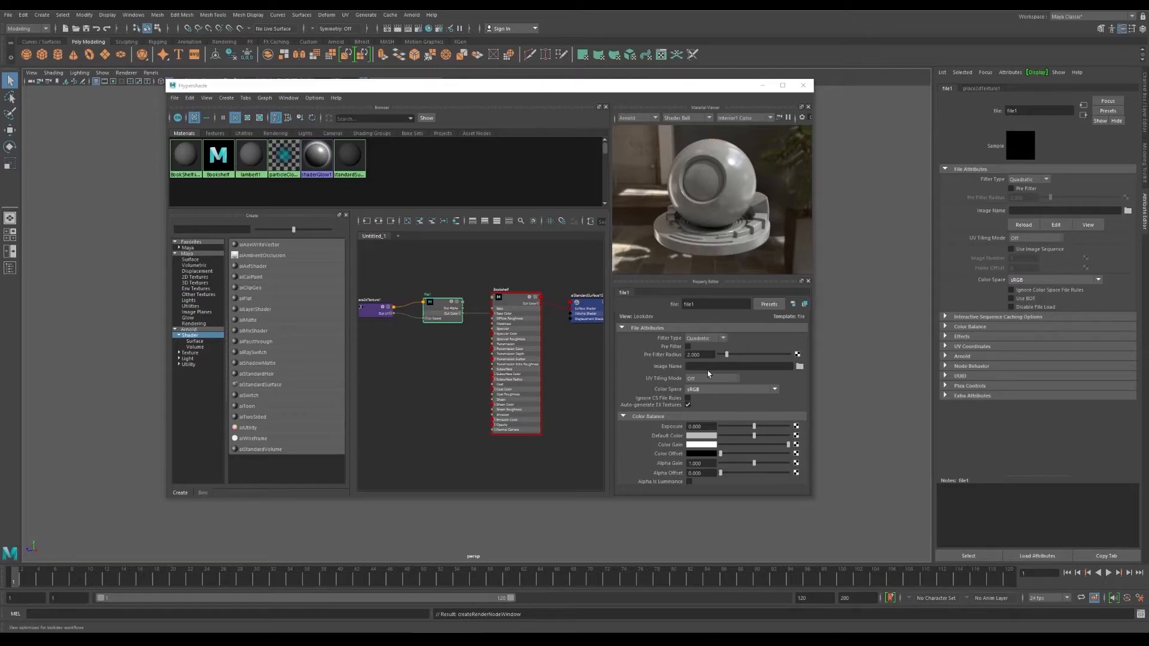
- Load BookShelve_Bookshelf_BaseColor.png from the Textures folder into the file texture and check it on the shader ball
click(799, 367)
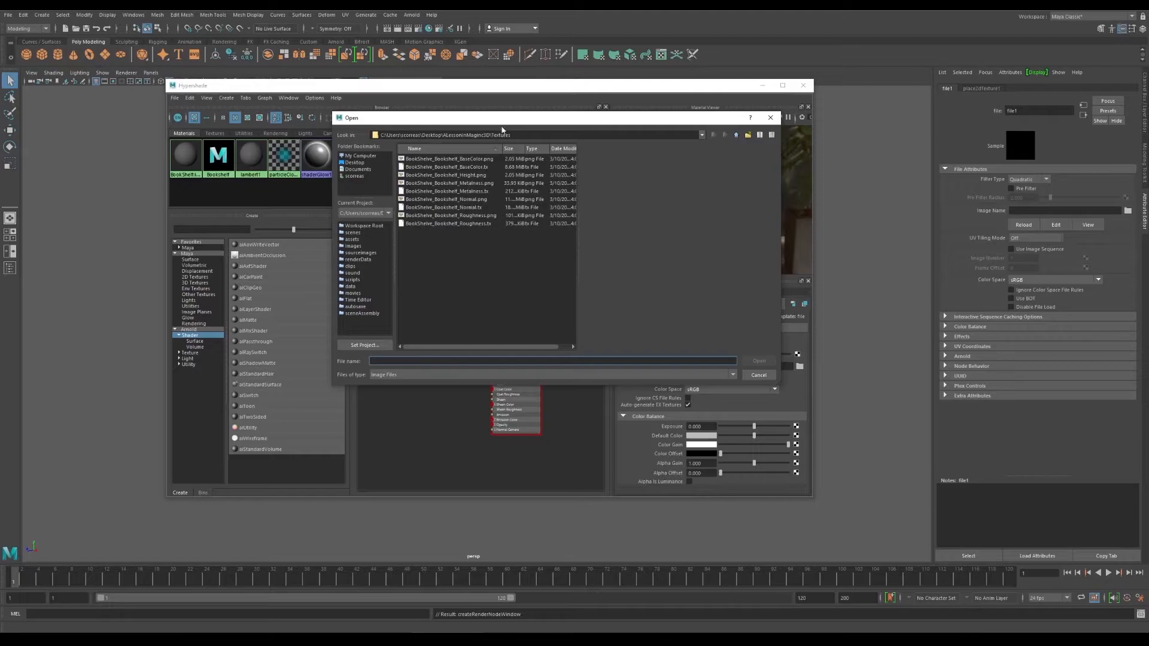
click(700, 145)
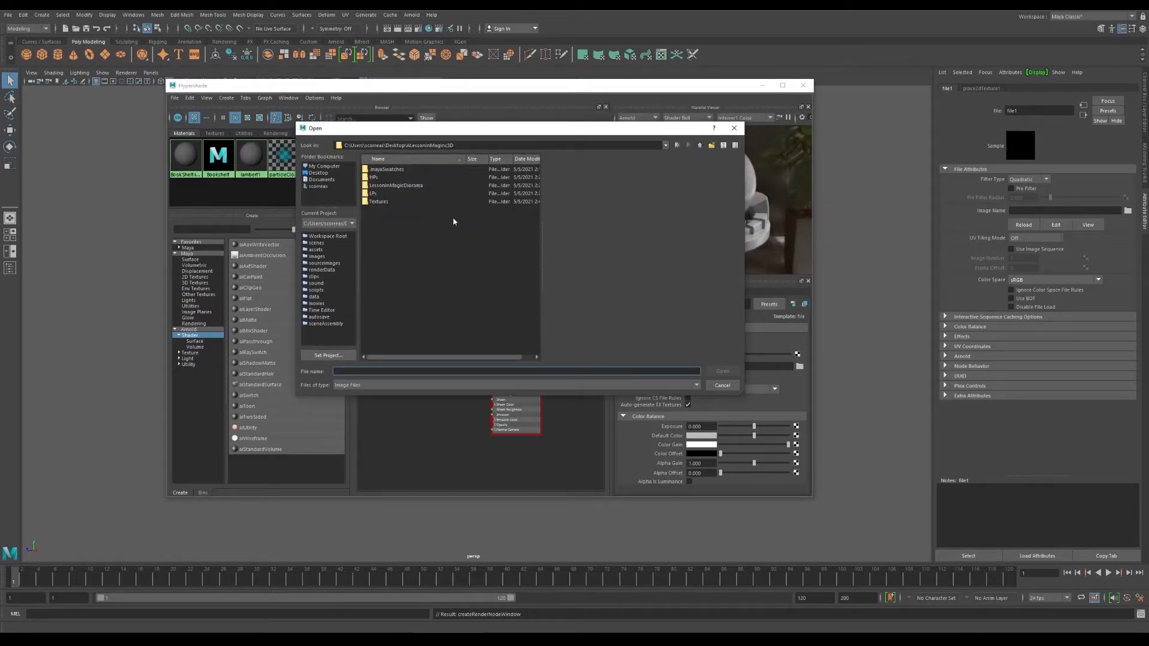
double_click(377, 202)
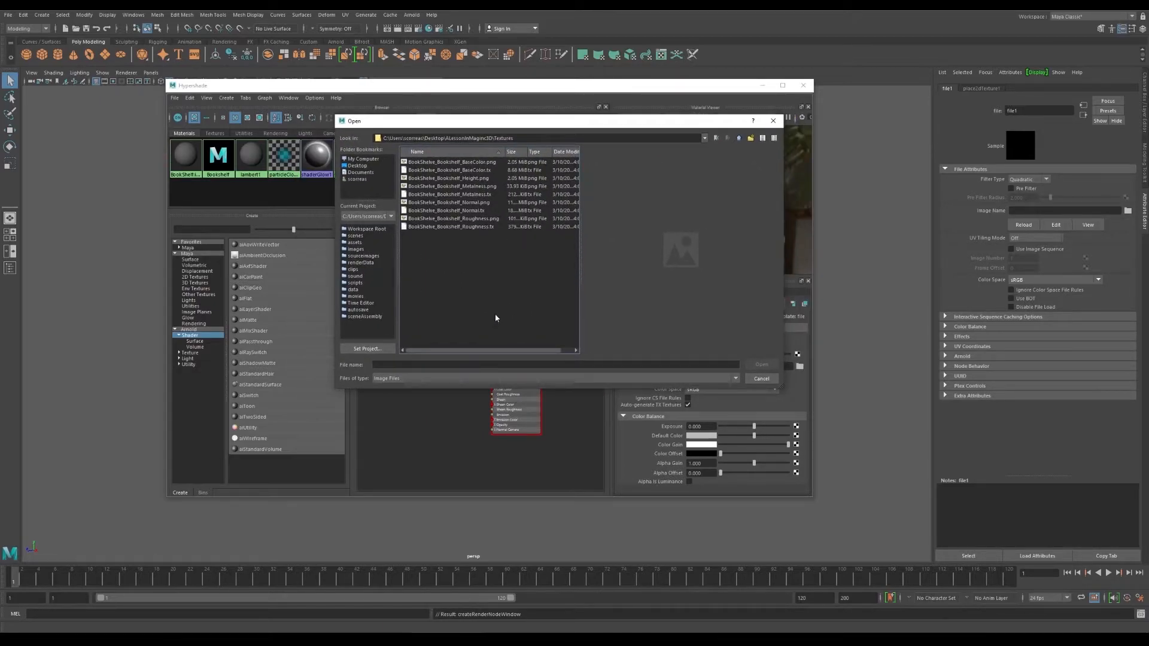
click(448, 162)
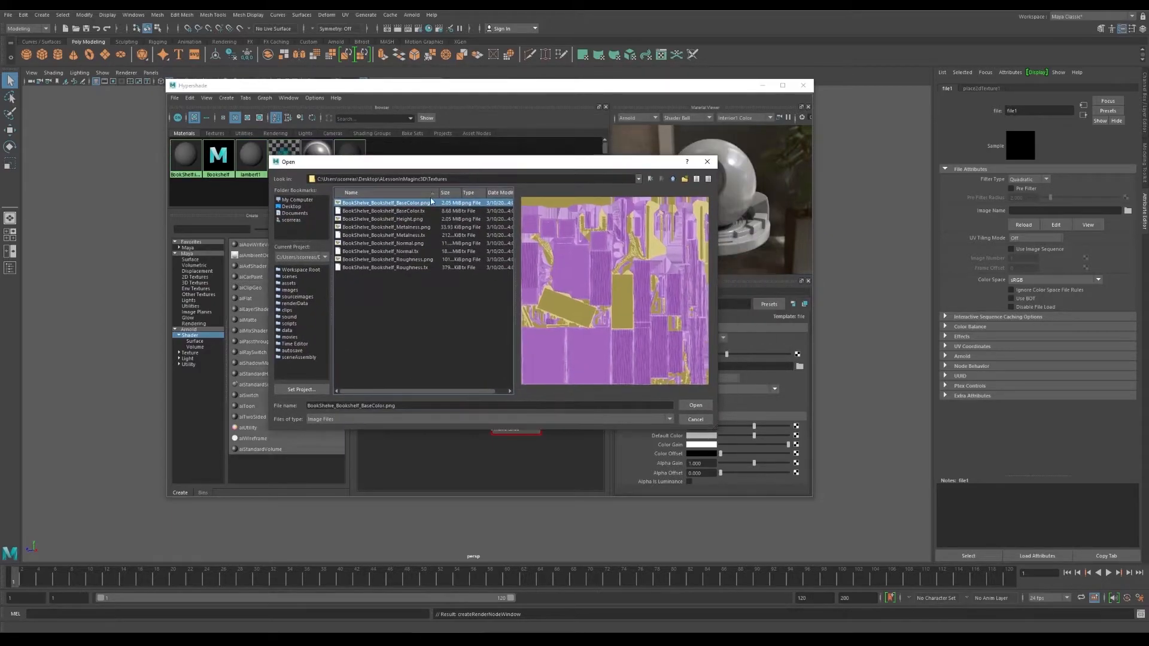
click(696, 405)
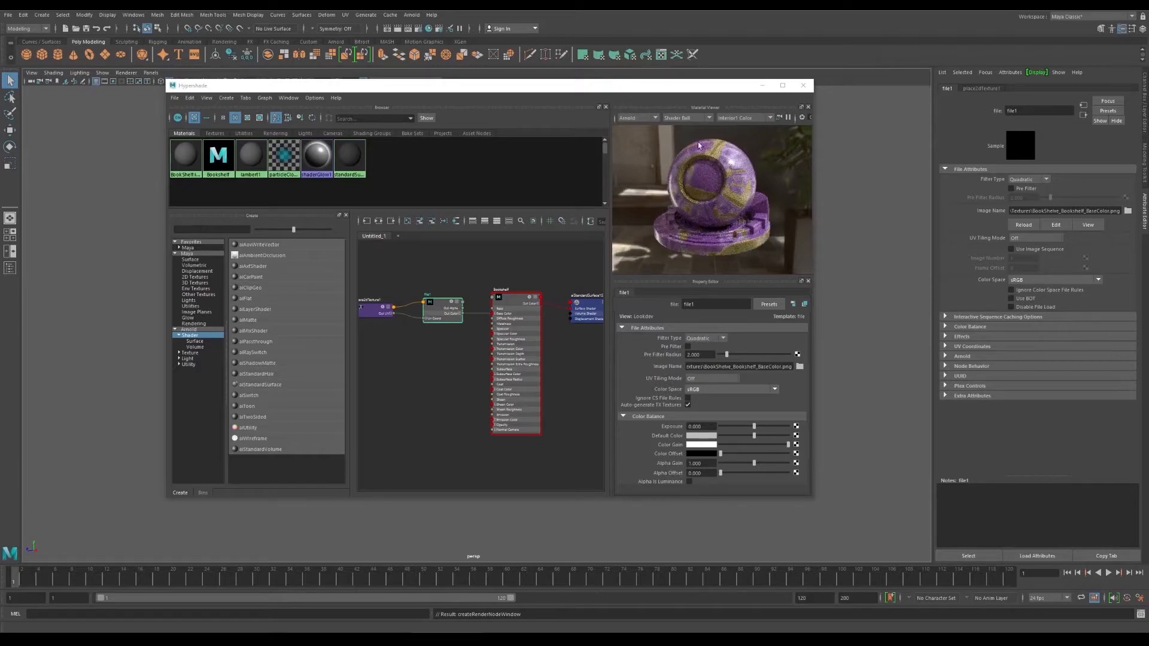
click(748, 190)
alt+drag(748, 191, 701, 191)
- Move the Hypershade window clear of the model and apply the Bookshelf material to the bookshelf's crown piece
drag(631, 89, 835, 124)
drag(608, 107, 700, 96)
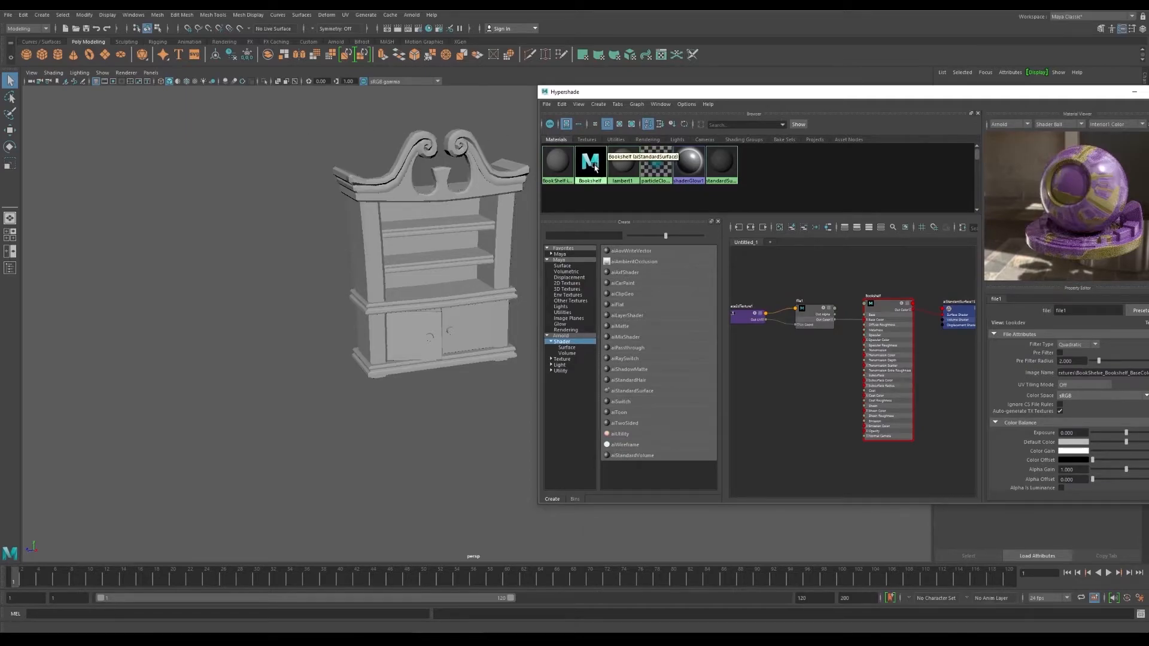
middle_drag(594, 168, 395, 170)
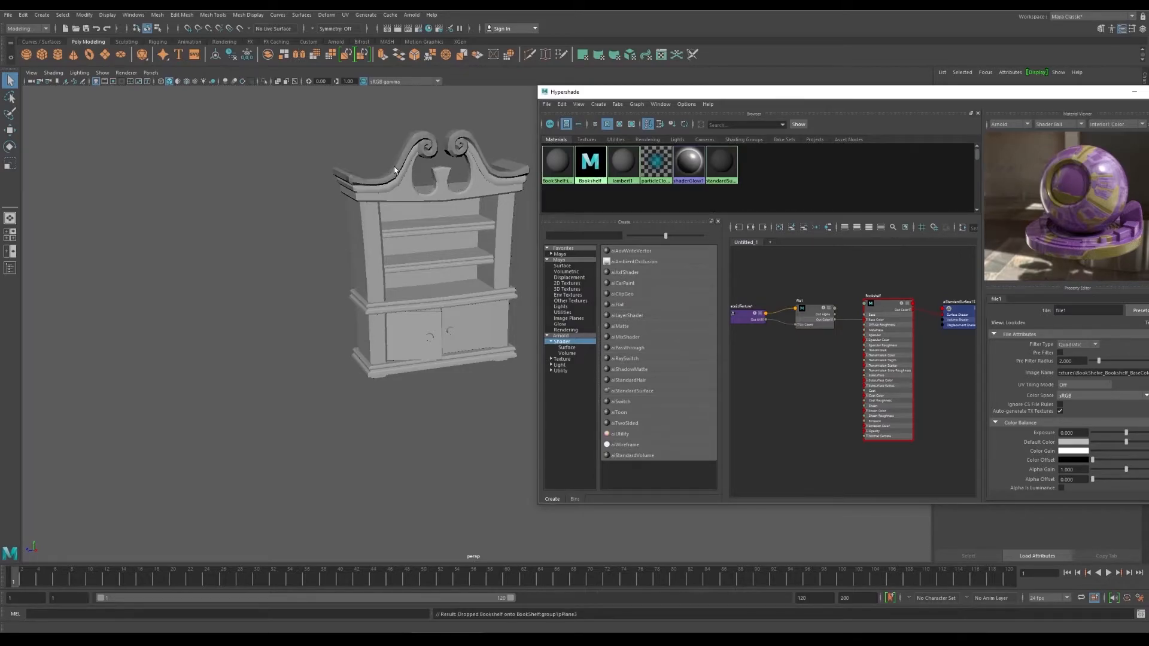
- Select all parts of the bookshelf model and assign the existing Bookshelf material to them
drag(301, 128, 529, 407)
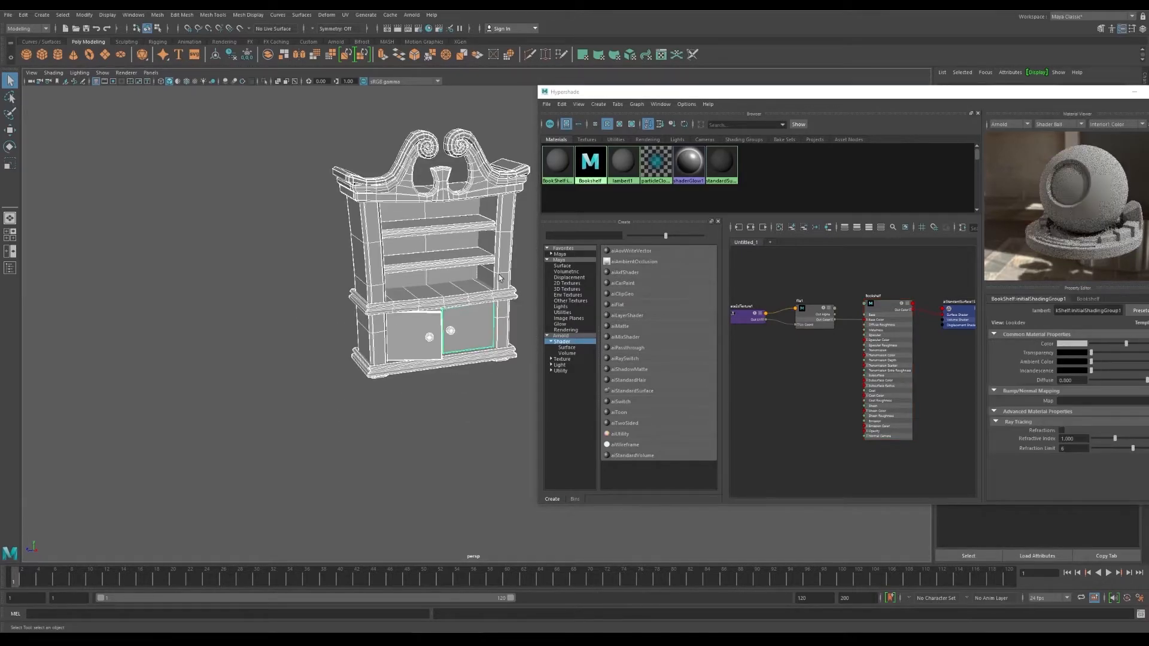
right_click(590, 177)
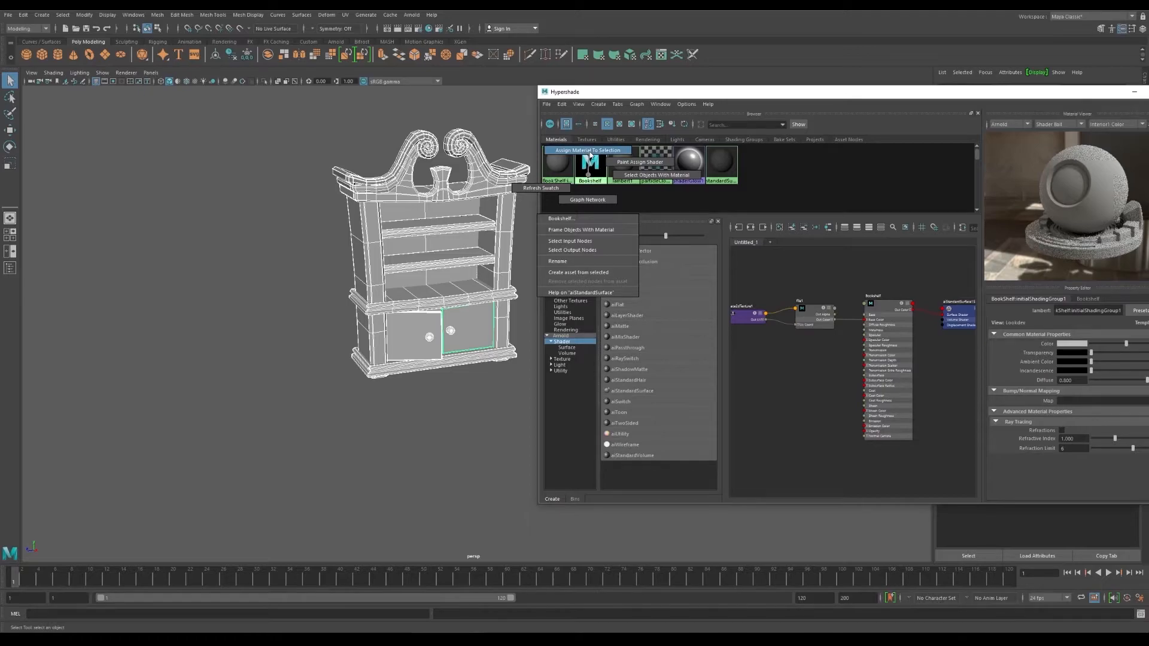
click(589, 151)
right_click(450, 238)
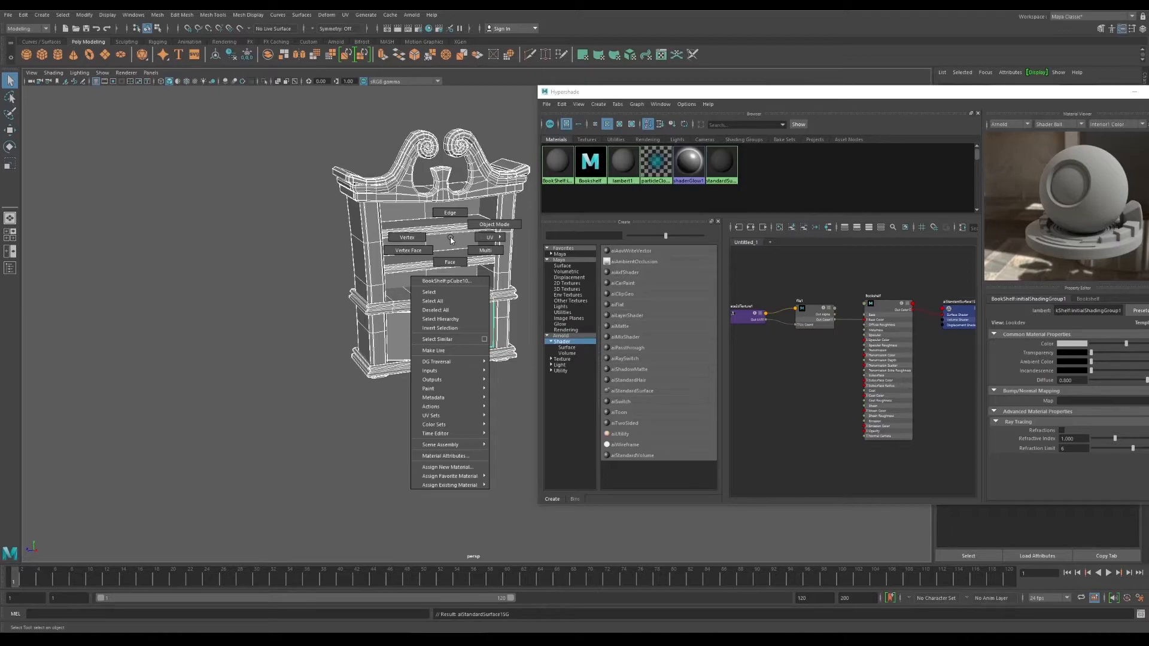
mouse_move(447, 486)
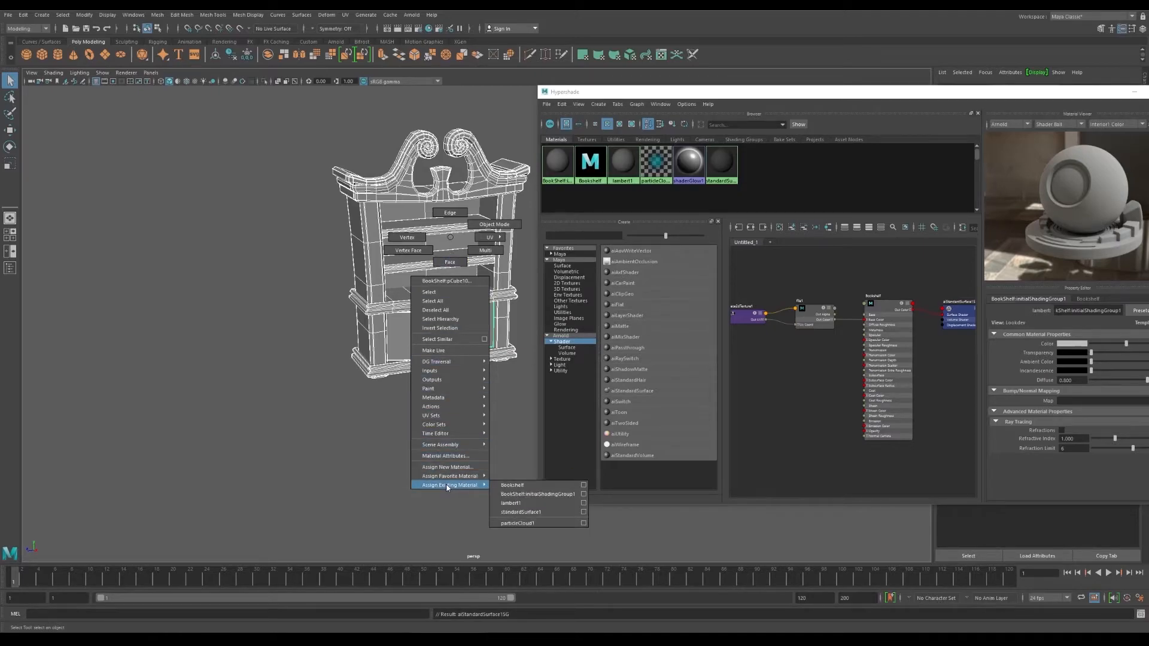
click(529, 486)
alt+drag(453, 400, 429, 388)
click(429, 383)
- Inspect the bookshelf model from different angles, switching the viewport between shaded and textured display
alt+drag(443, 328, 396, 325)
alt+middle_drag(385, 317, 341, 337)
alt+drag(340, 337, 397, 314)
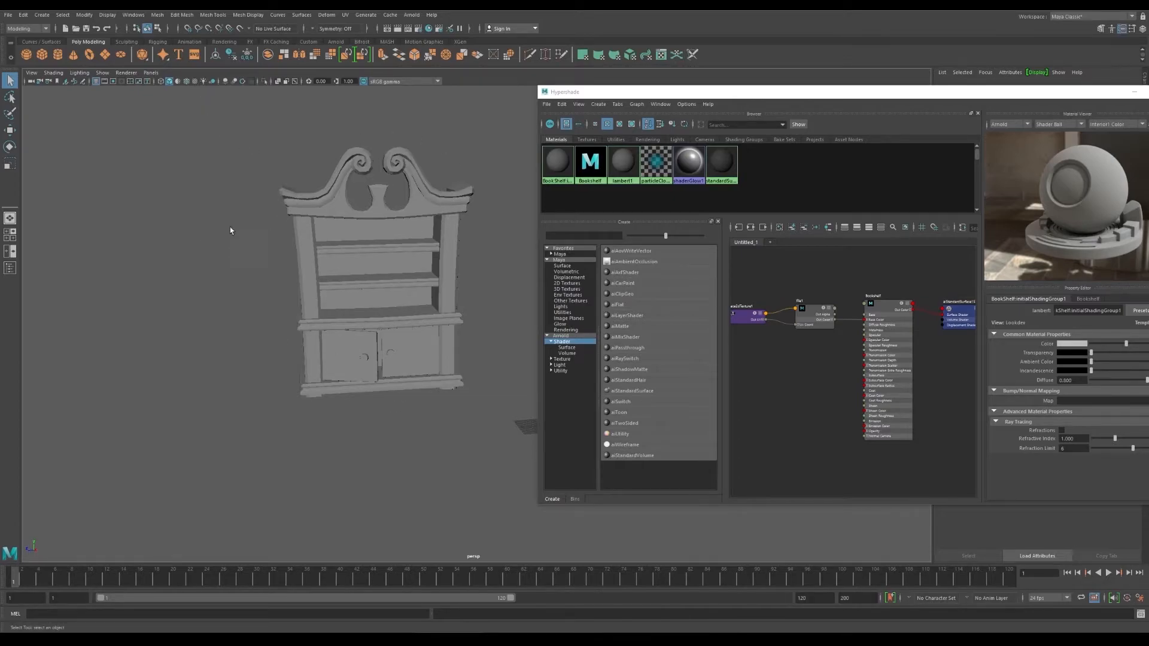
click(194, 82)
alt+drag(197, 256, 217, 280)
key(5)
key(6)
key(5)
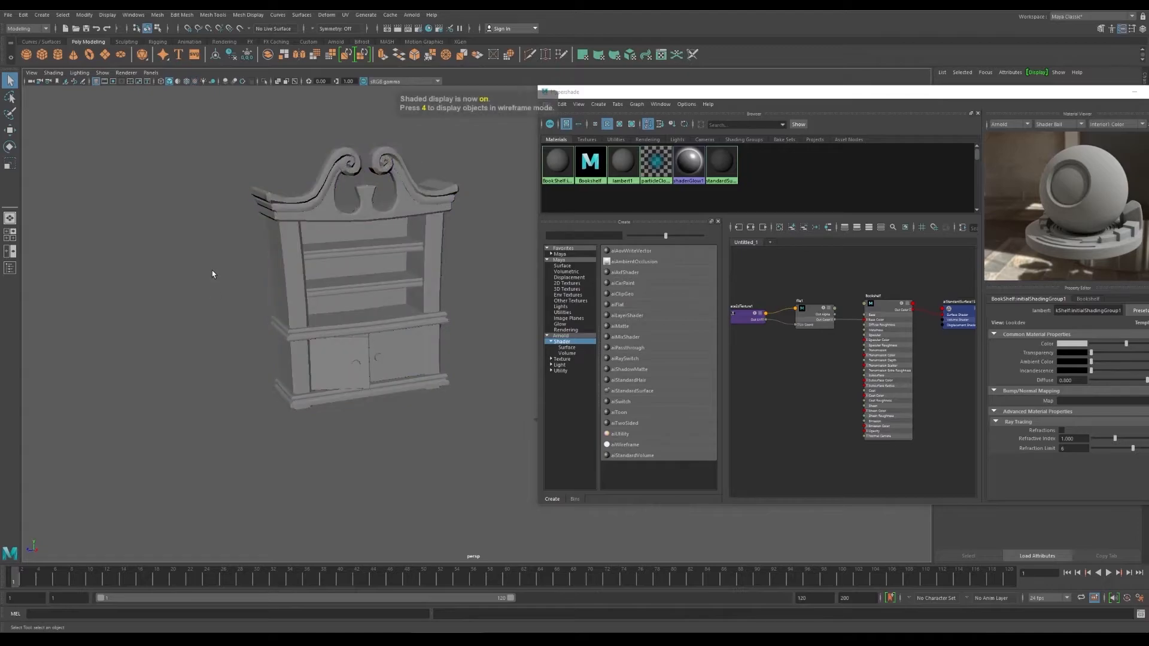
mouse_move(359, 271)
alt+mouse_down()
mouse_move(292, 264)
mouse_move(330, 274)
mouse_move(346, 260)
alt+mouse_up()
scroll(330, 274, up, 1)
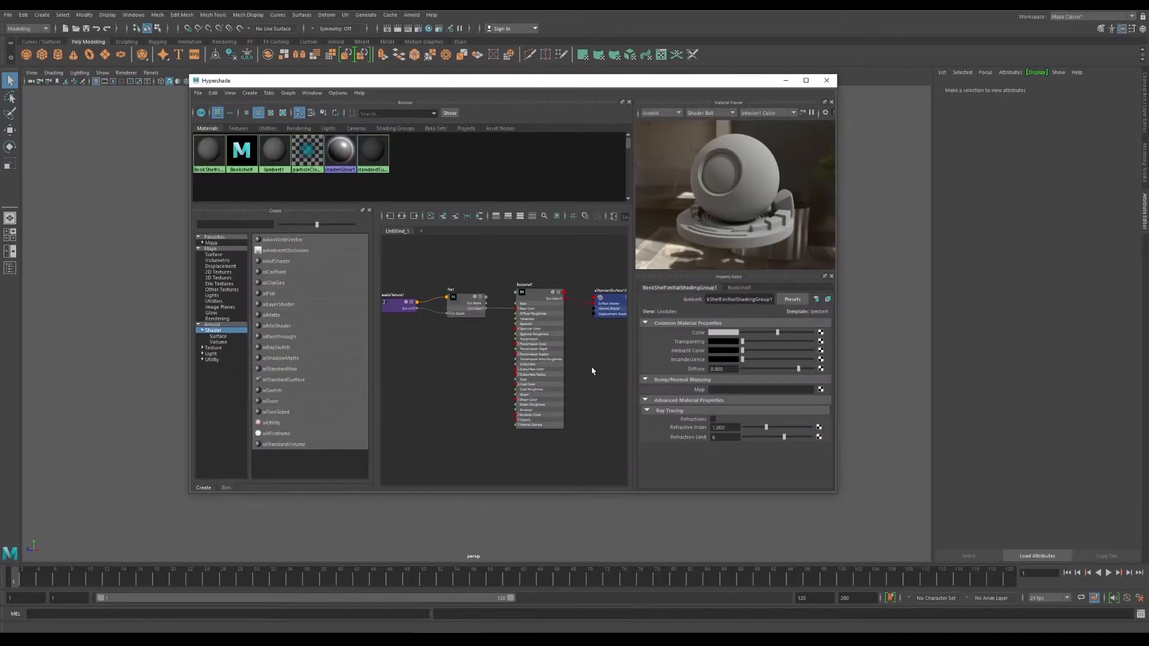
- Select the Bookshelf material node and set its specular roughness to 0.357
click(555, 337)
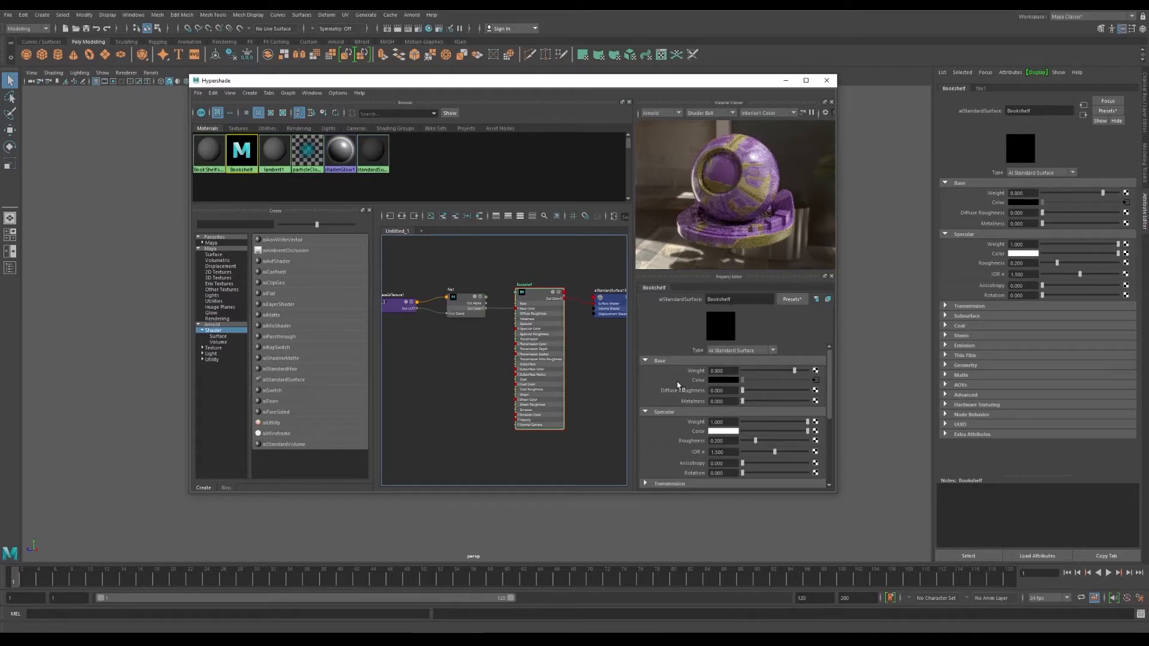
scroll(666, 394, down, 1)
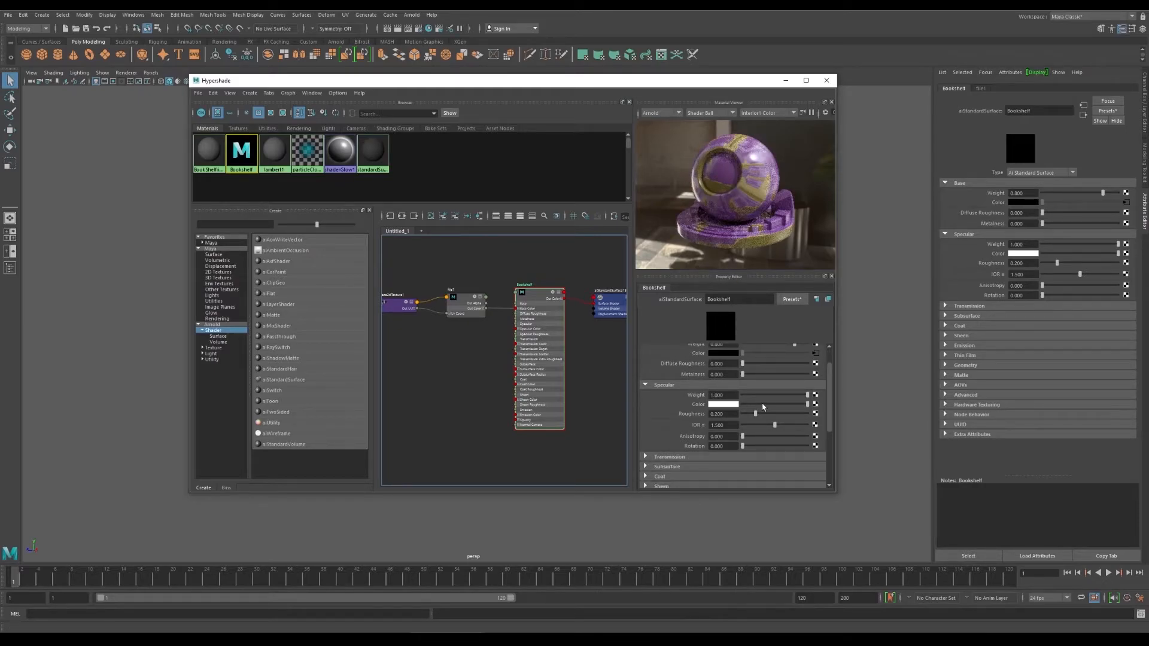
mouse_move(779, 418)
mouse_down()
mouse_move(797, 416)
mouse_move(766, 421)
mouse_up()
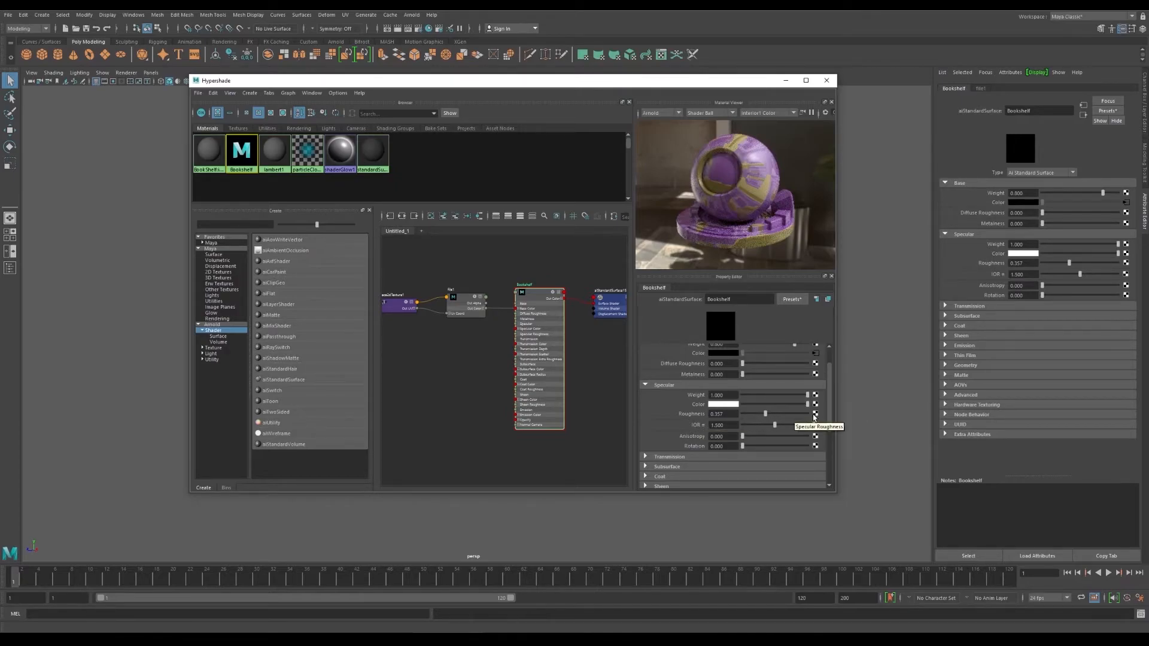
click(815, 414)
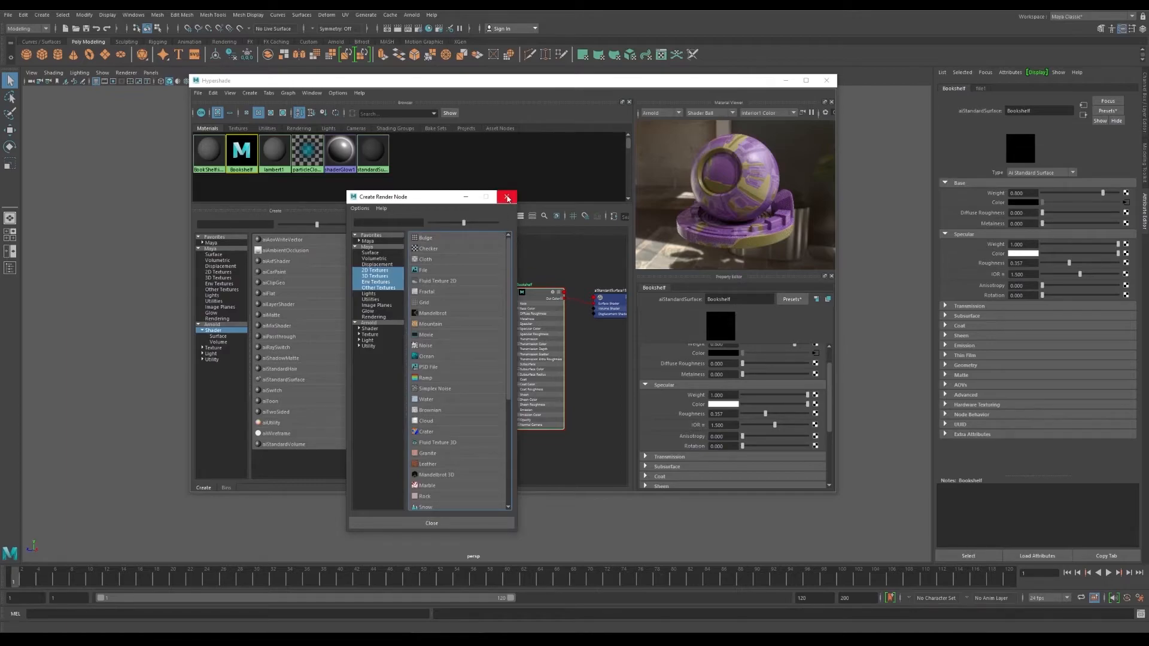
click(507, 196)
scroll(672, 415, down, 1)
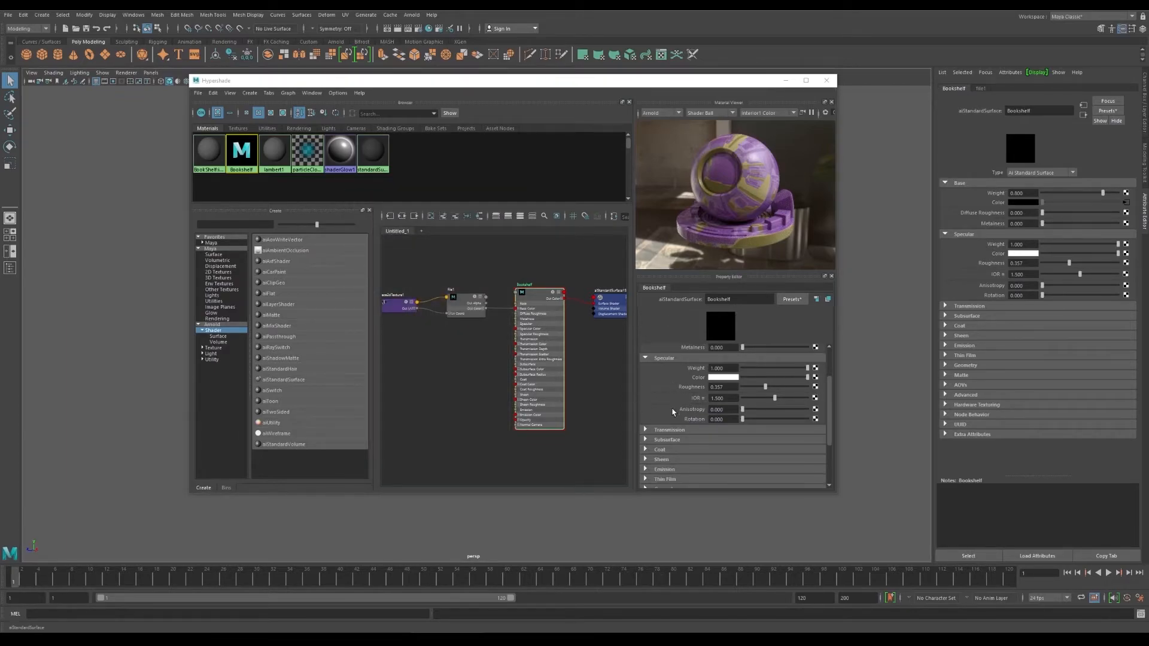
- Examine the Bookshelf material's Base and Specular attributes and the texture nodes offered for its specular color
scroll(672, 419, down, 1)
scroll(759, 413, up, 2)
scroll(737, 404, up, 1)
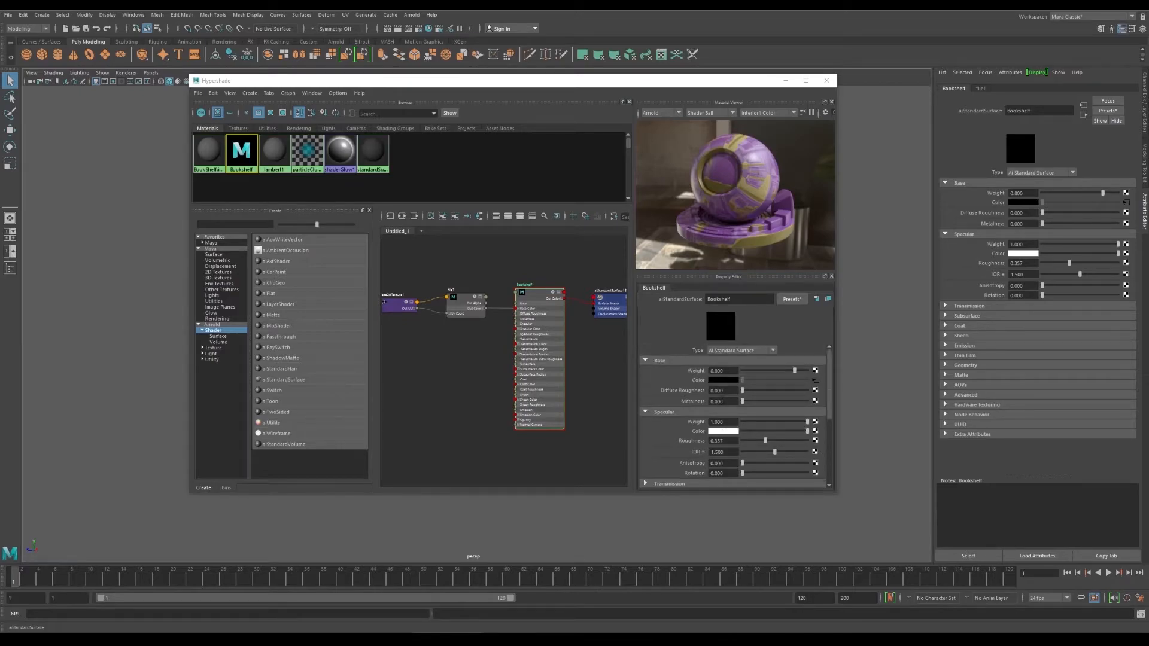
scroll(735, 391, down, 1)
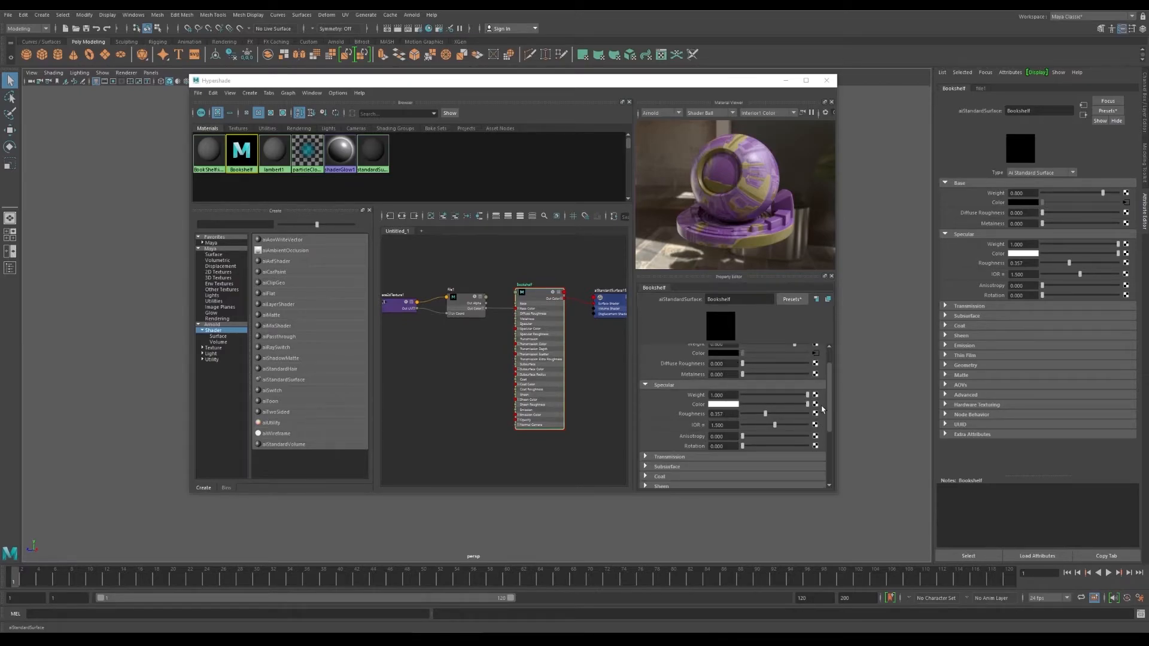
scroll(722, 372, up, 1)
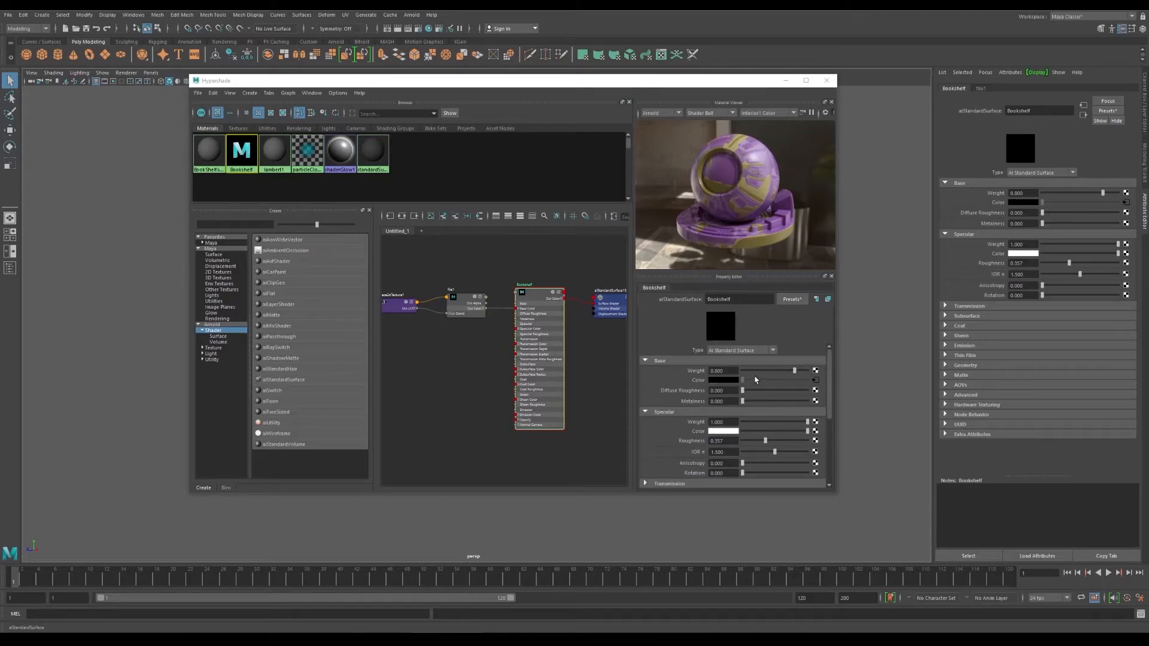
click(815, 431)
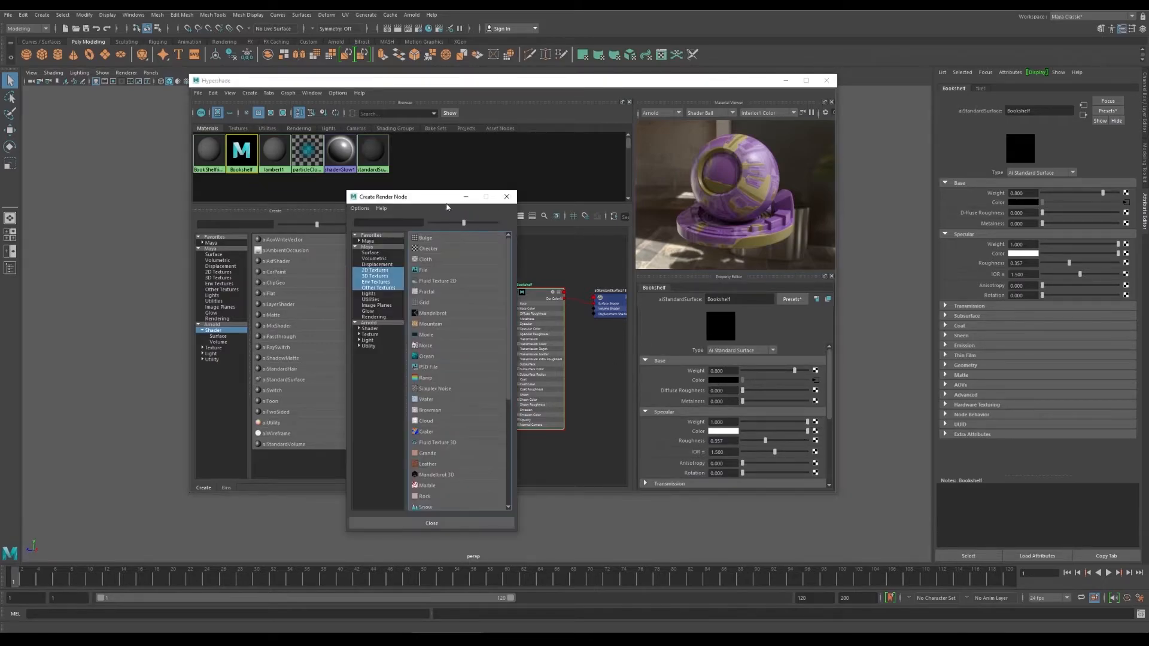
click(426, 272)
click(506, 196)
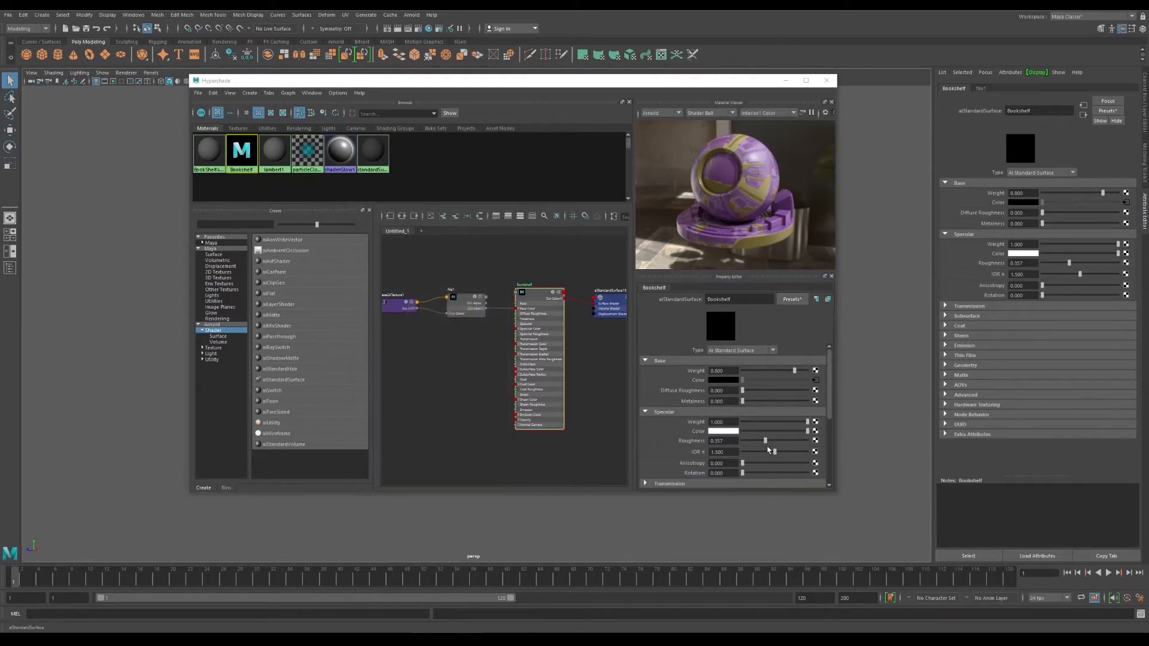
- Expand the Bookshelf material's Geometry attributes and look at the Bump Mapping setting
scroll(728, 438, down, 2)
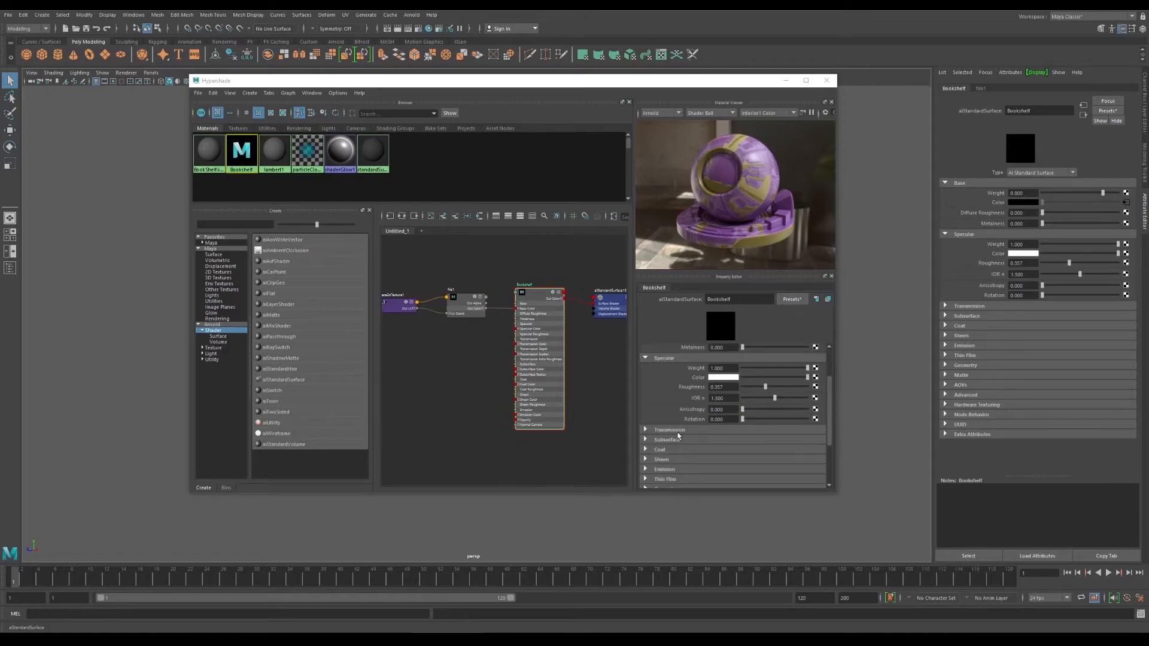
scroll(678, 440, down, 1)
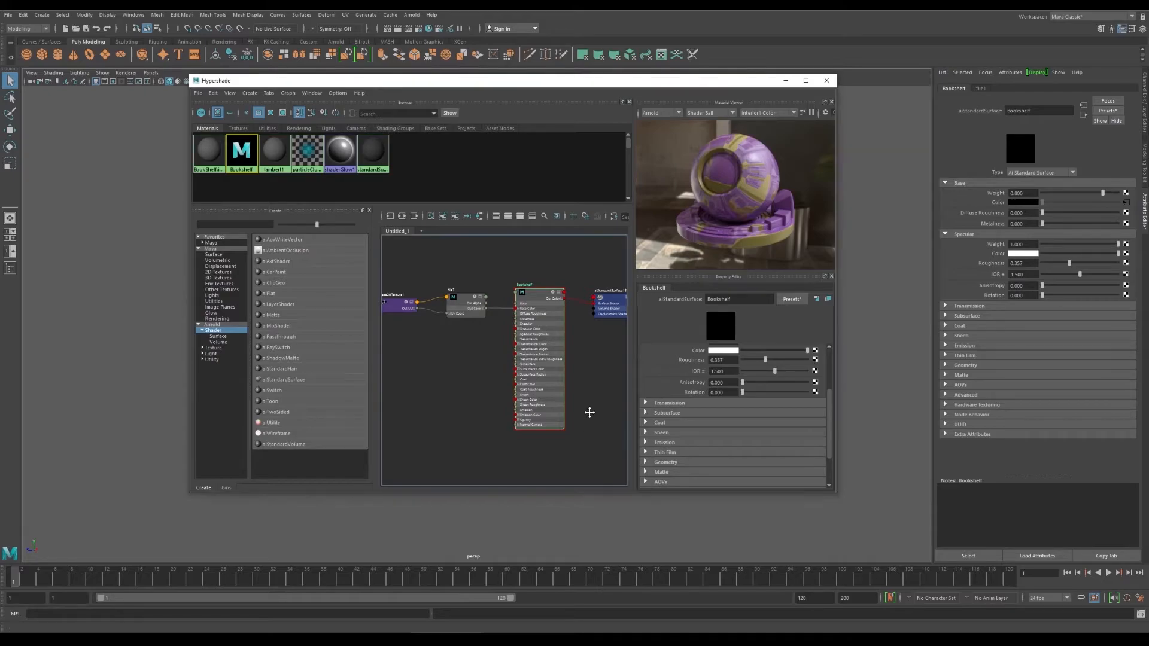
scroll(470, 359, down, 2)
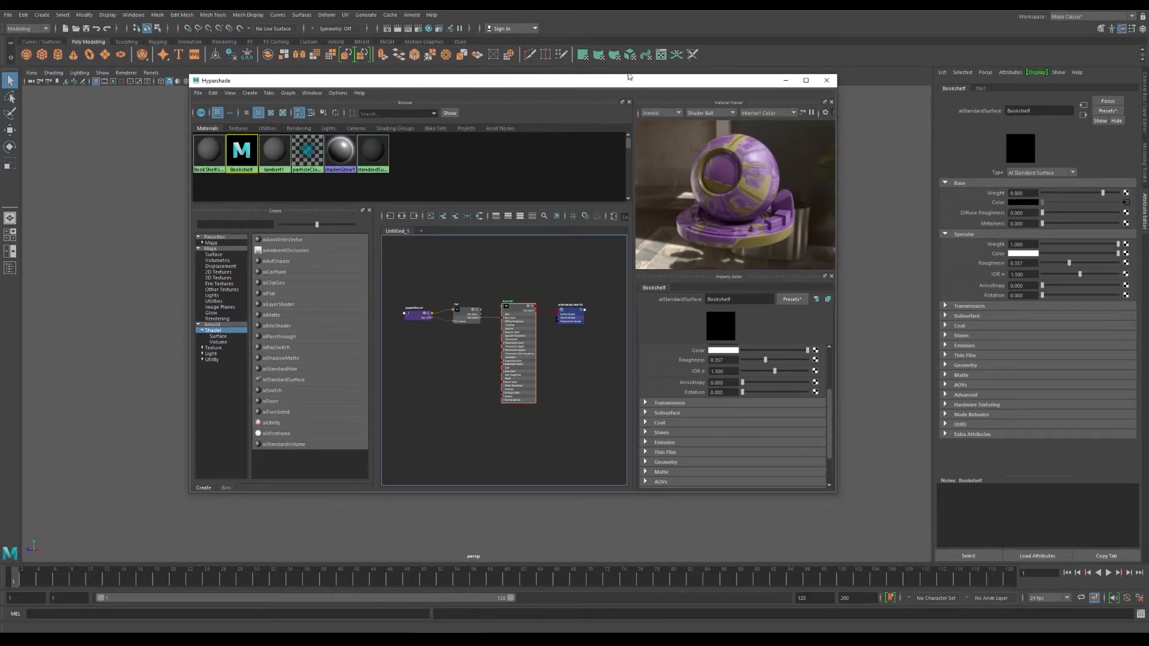
drag(622, 79, 687, 67)
click(710, 451)
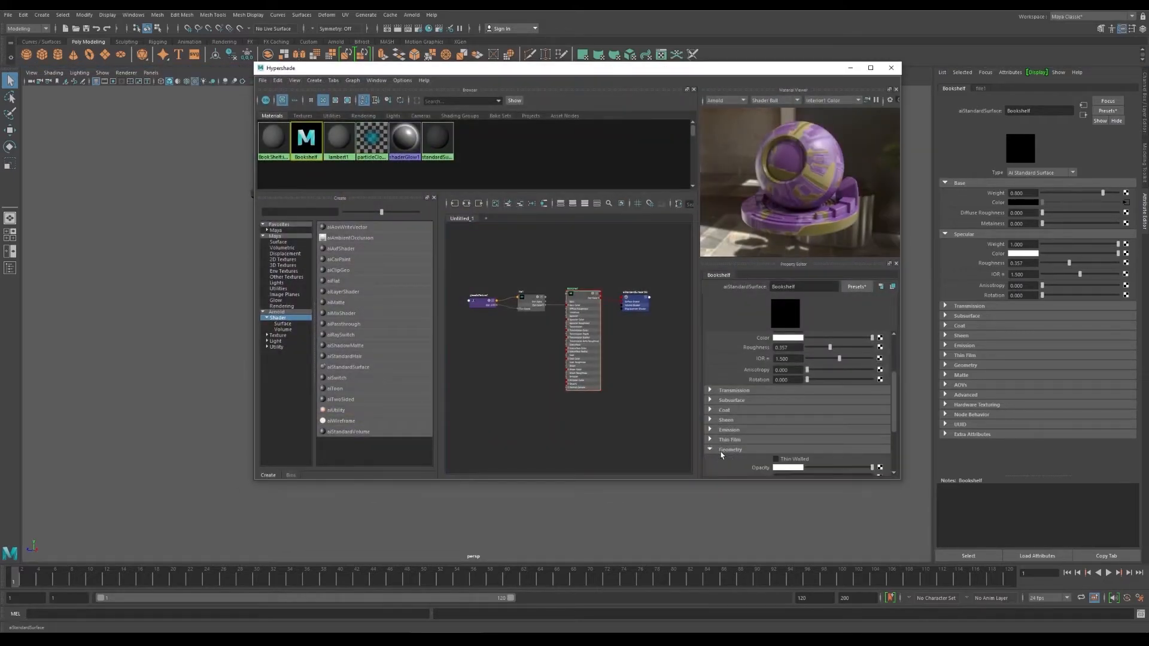
scroll(736, 448, down, 2)
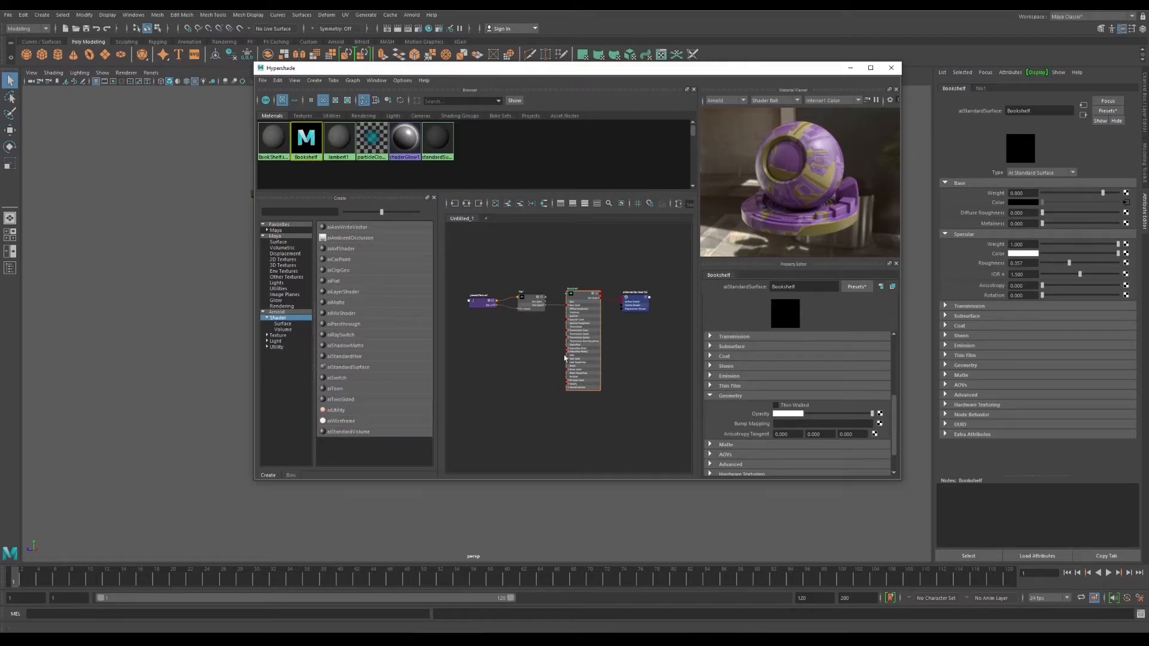
- Search the Arnold nodes for "normal", create an aiNormalMap node and place it below the base color texture nodes
click(545, 363)
drag(659, 82, 619, 296)
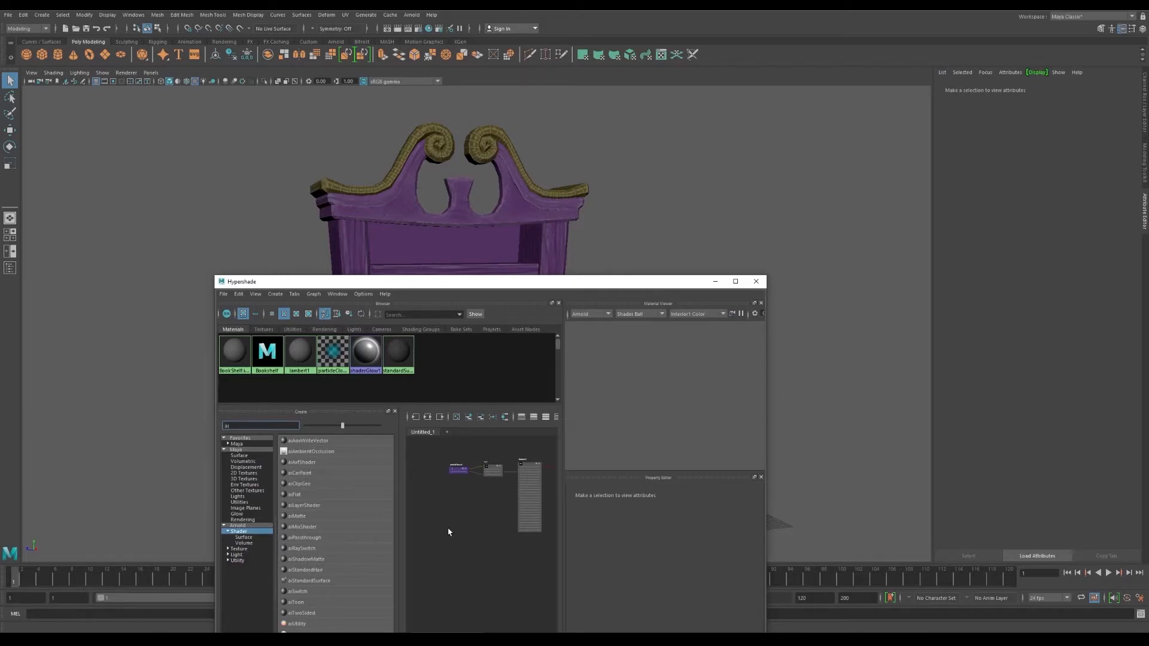
click(249, 527)
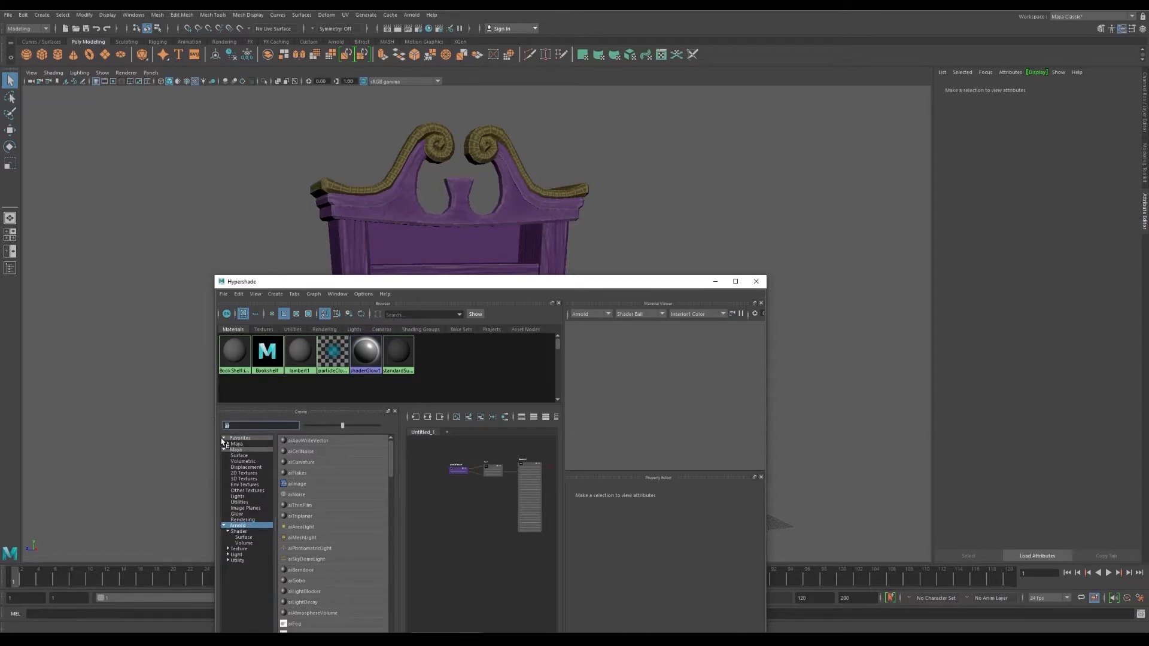
text(normal)
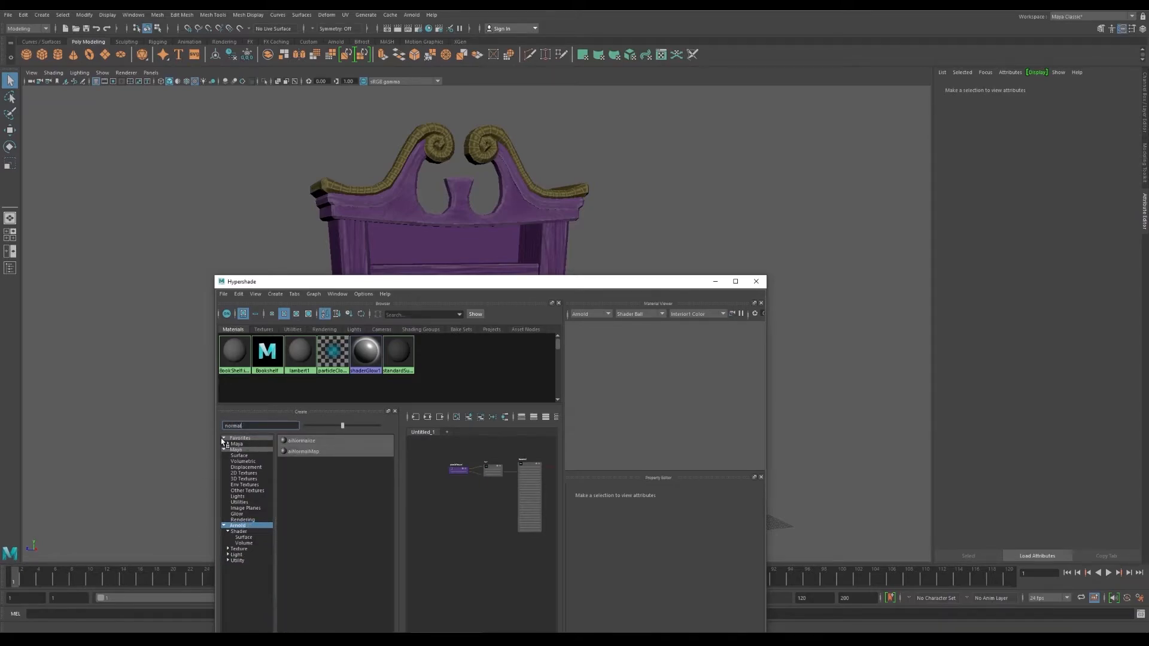
click(304, 451)
drag(488, 611, 474, 518)
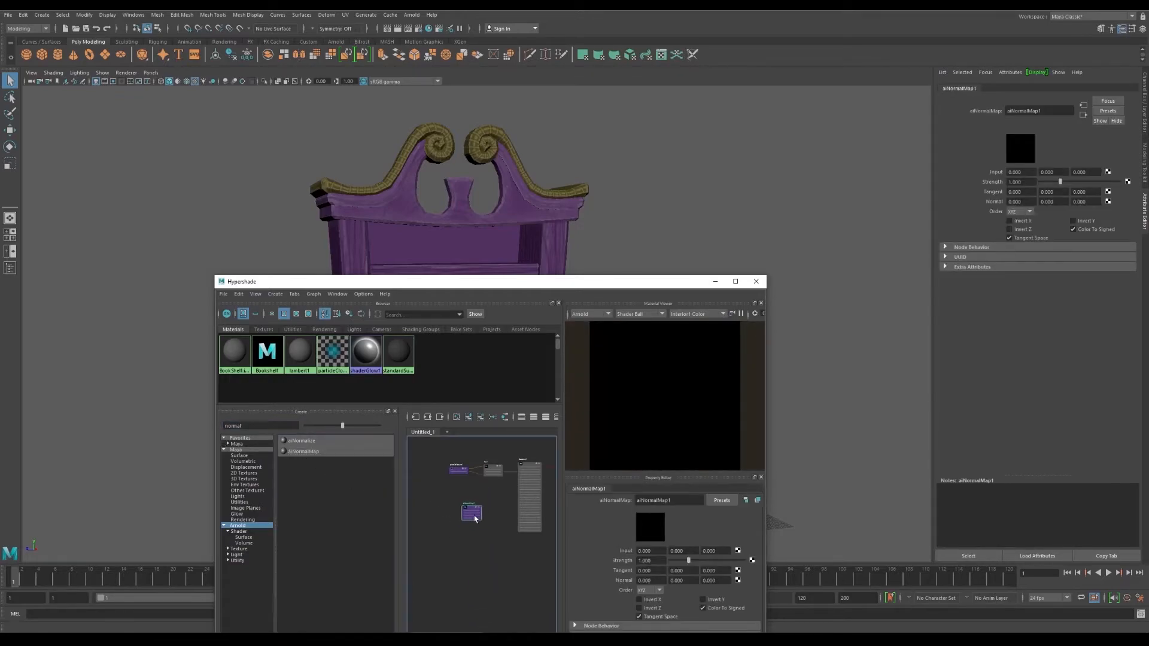
scroll(471, 520, up, 5)
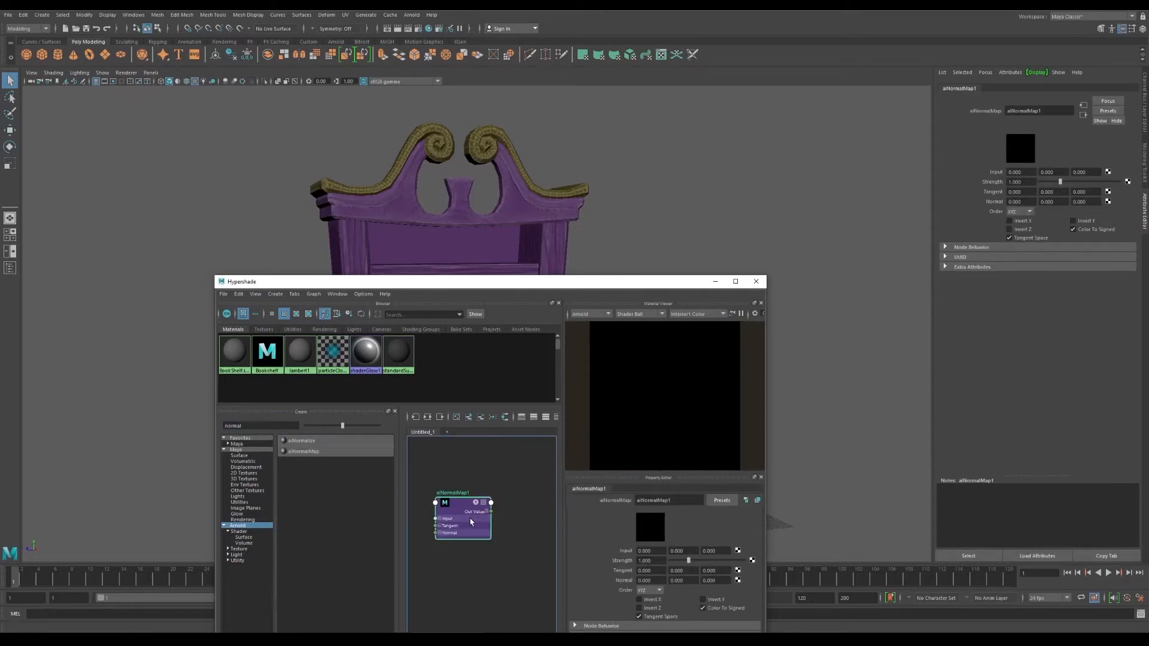
scroll(503, 529, down, 4)
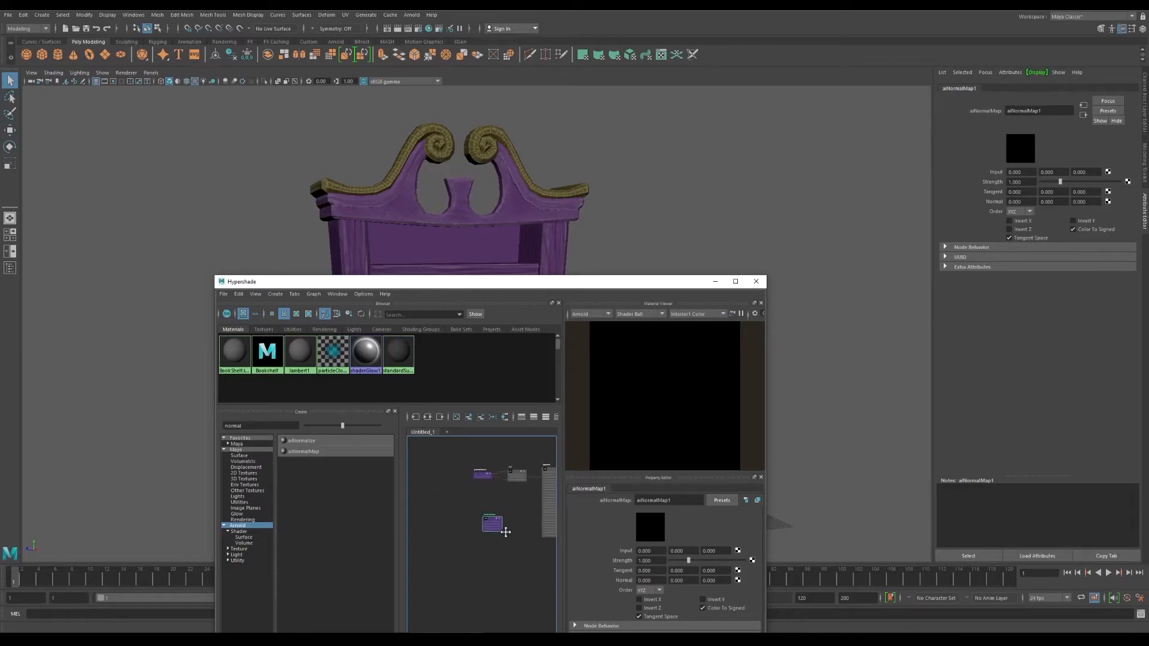
alt+middle_drag(505, 532, 486, 529)
- Search for aiImage, create an aiImage node and place it beside the aiNormalMap node
drag(258, 425, 215, 425)
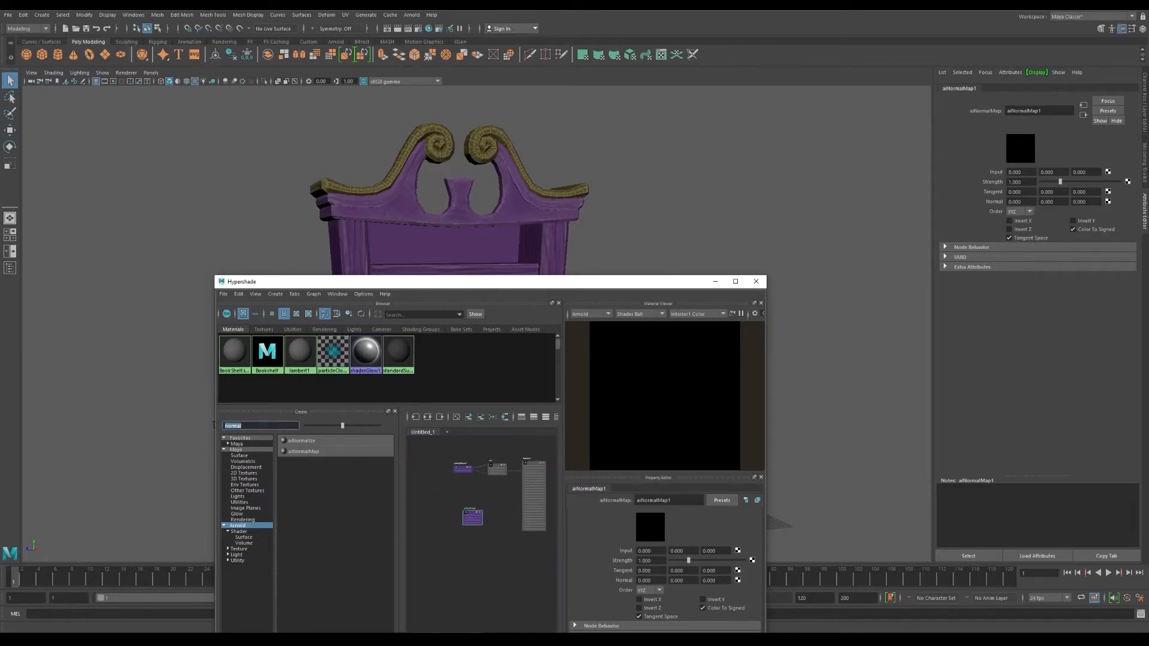
text(ai)
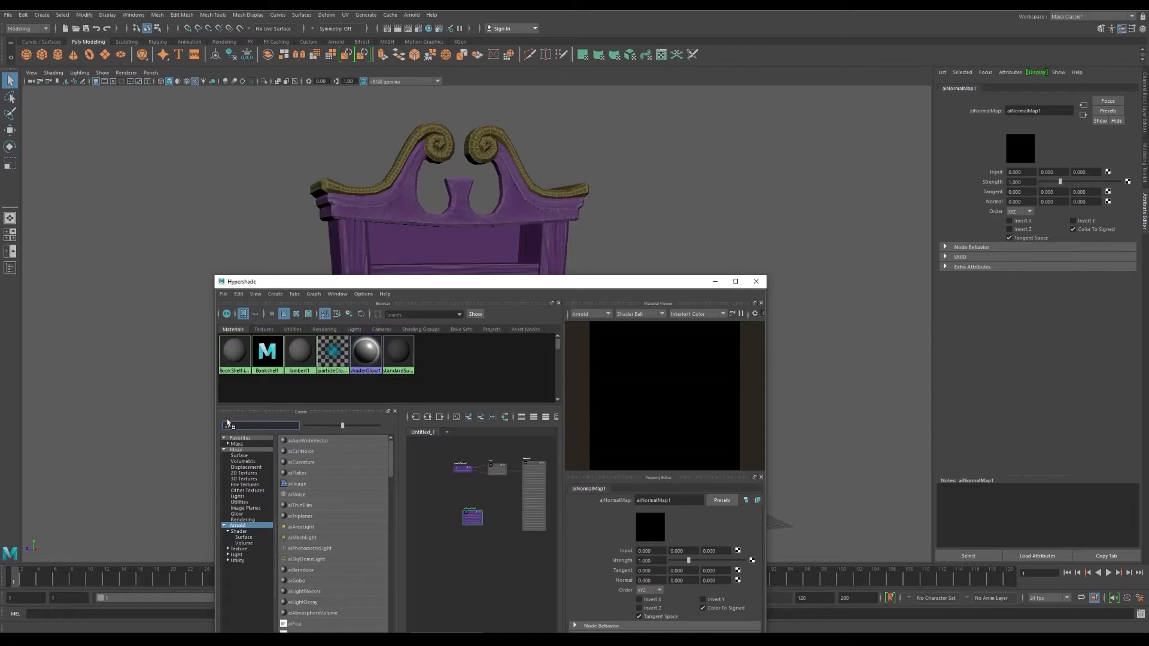
text(imag)
click(376, 442)
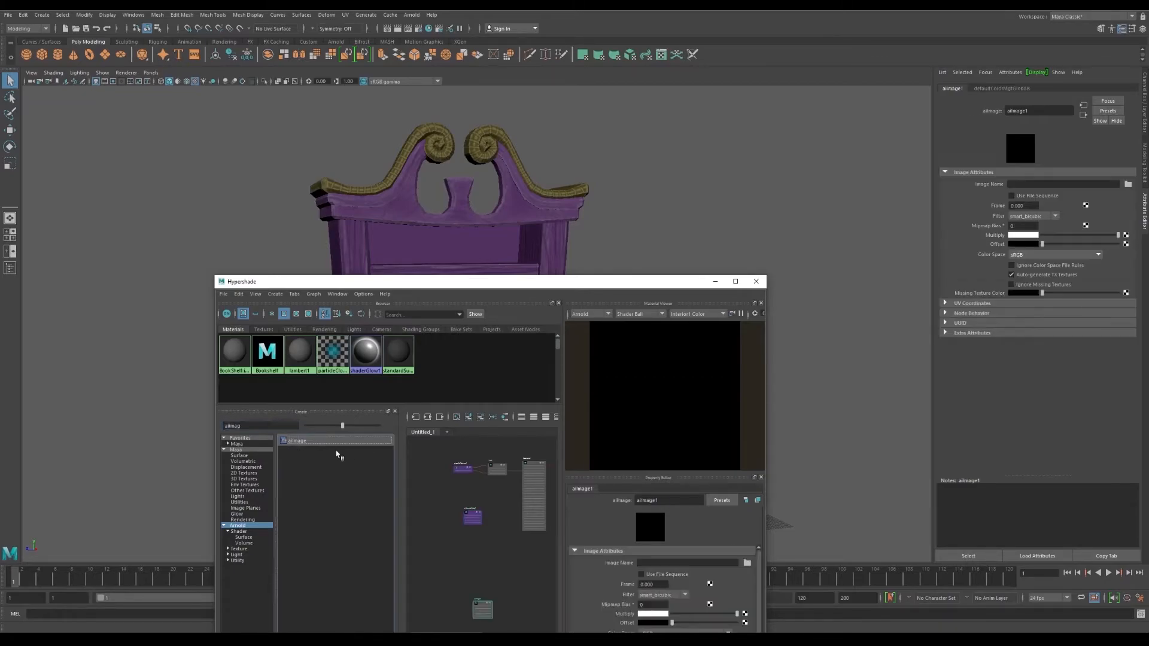
click(440, 532)
scroll(440, 532, up, 3)
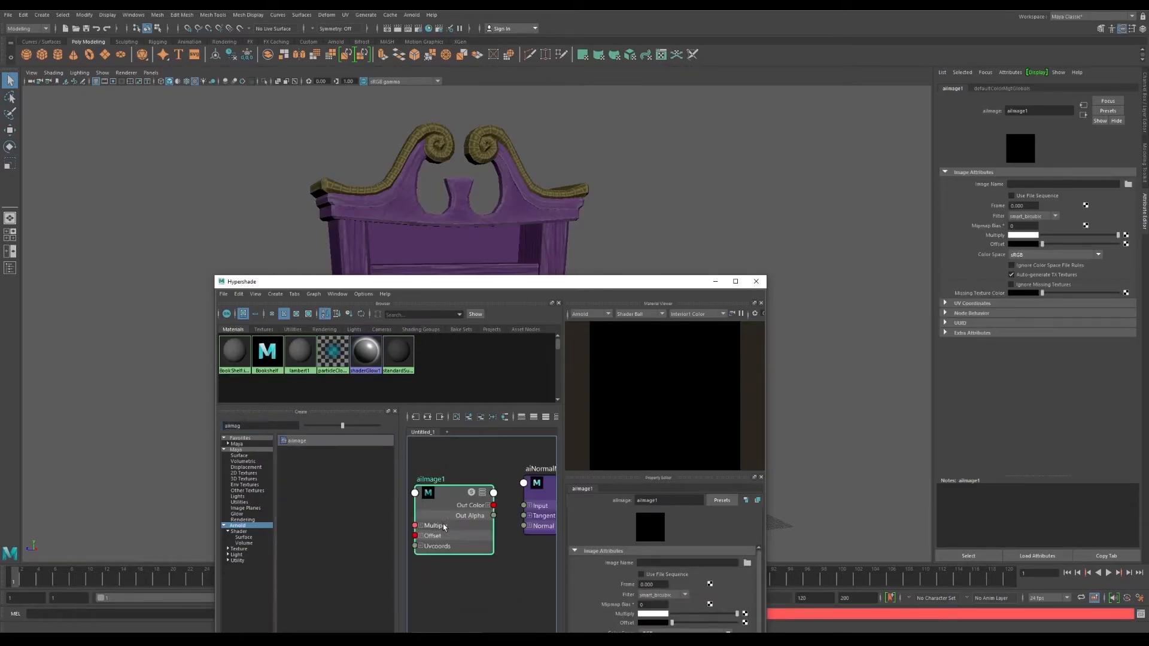
- Set the aiImage node's color space to Raw and load BookShelve_Bookshelf_Normal.png as its image
scroll(624, 599, down, 2)
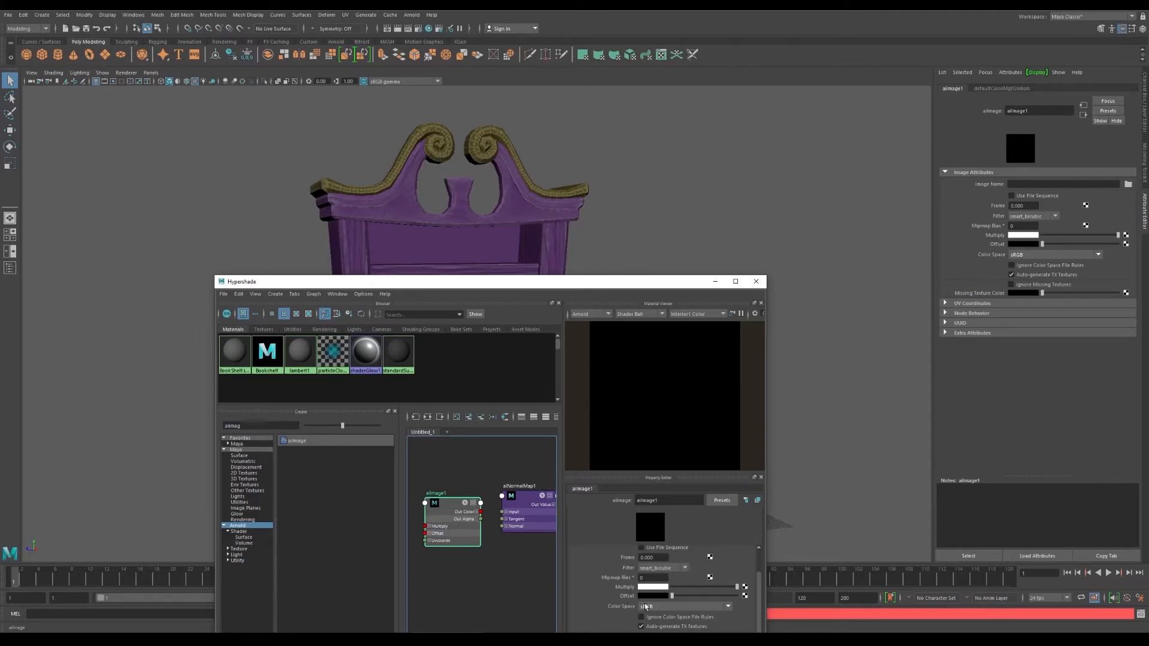
click(643, 607)
click(664, 569)
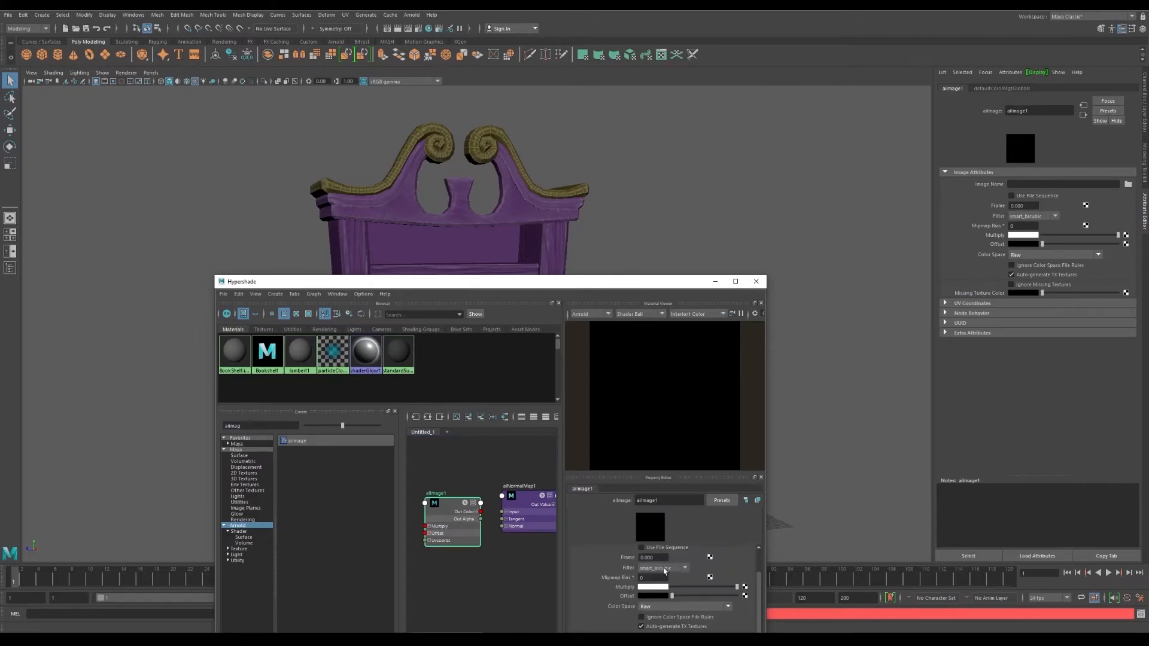
scroll(669, 606, up, 2)
click(747, 563)
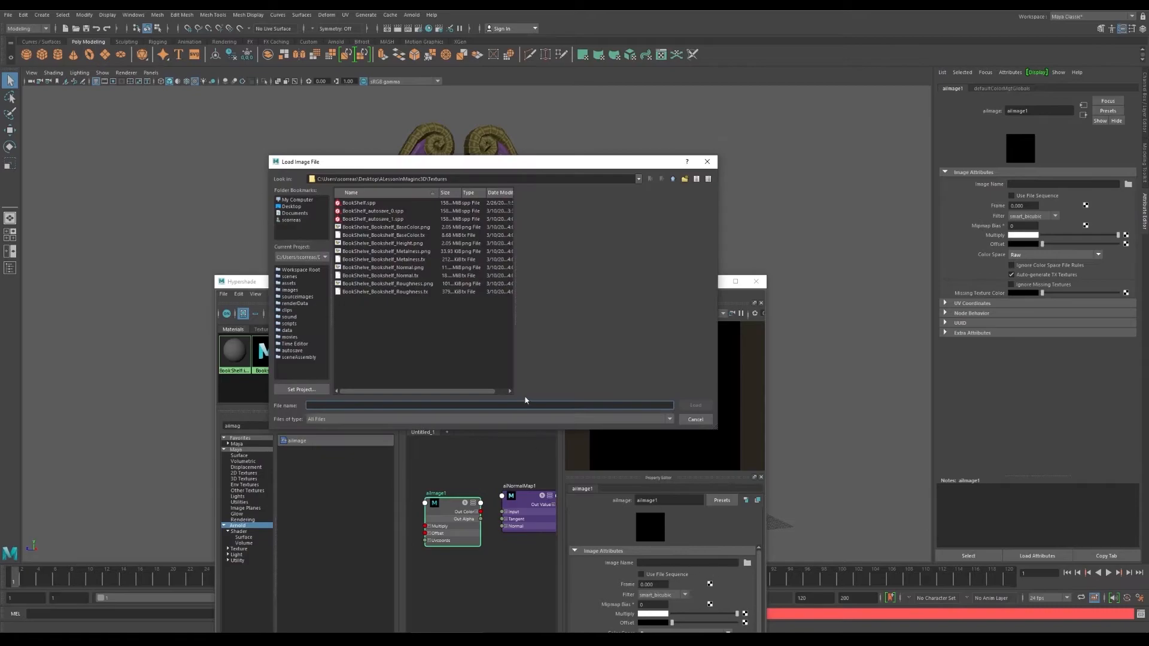
click(419, 269)
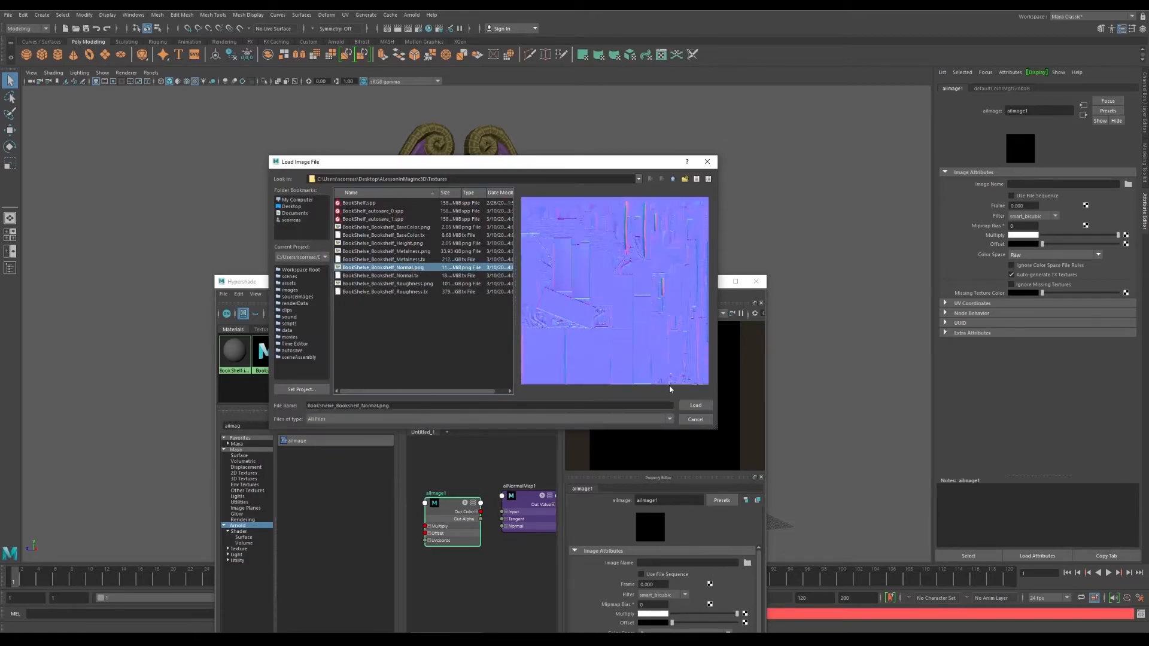
click(695, 405)
- Connect the aiImage node's Out Color to the aiNormalMap node's Input
drag(461, 511, 501, 512)
click(469, 526)
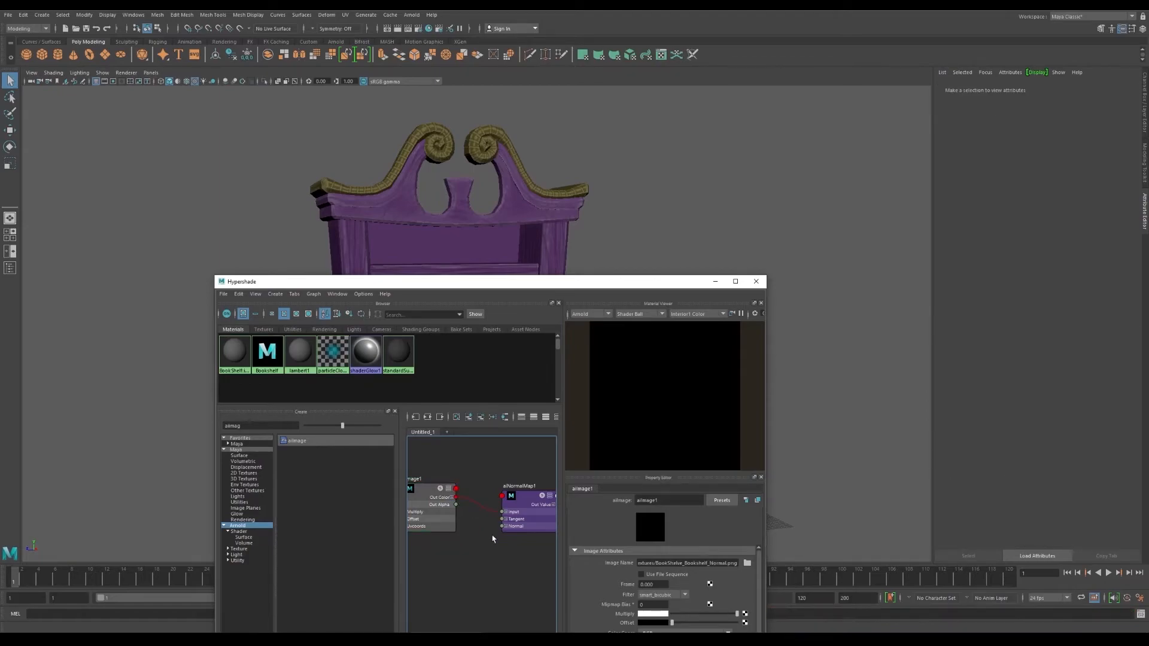
scroll(492, 536, down, 1)
- Connect the aiNormalMap node's Out Value to the Bookshelf material's Normal Camera input
alt+middle_drag(493, 547, 463, 528)
scroll(495, 539, down, 1)
scroll(463, 528, up, 1)
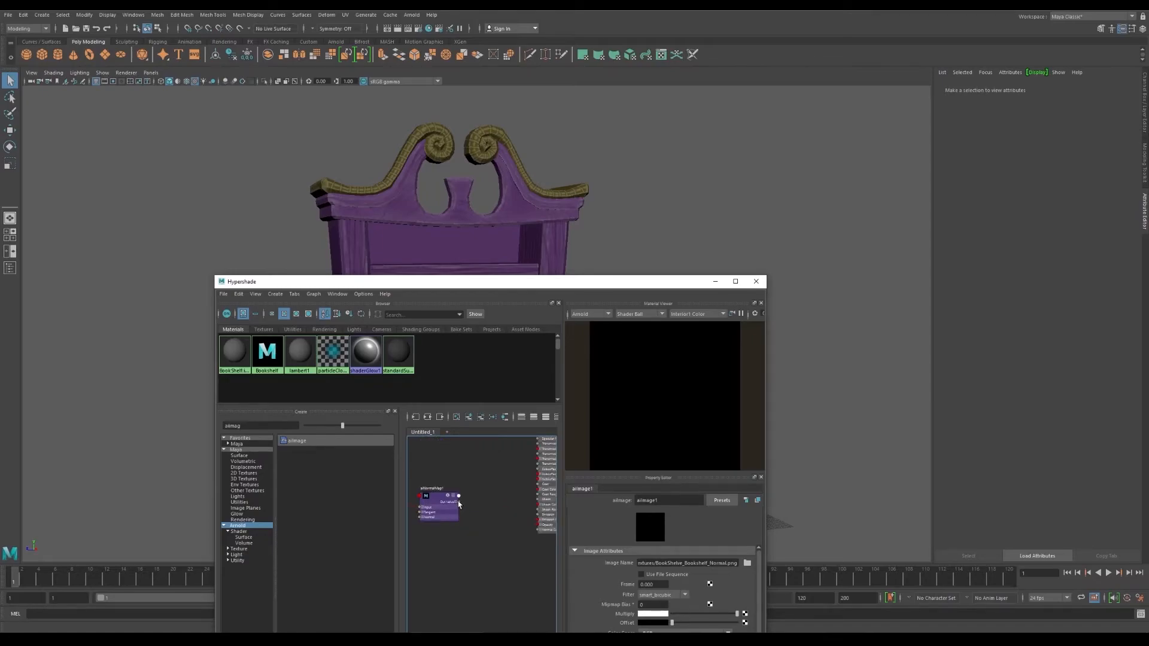
click(450, 510)
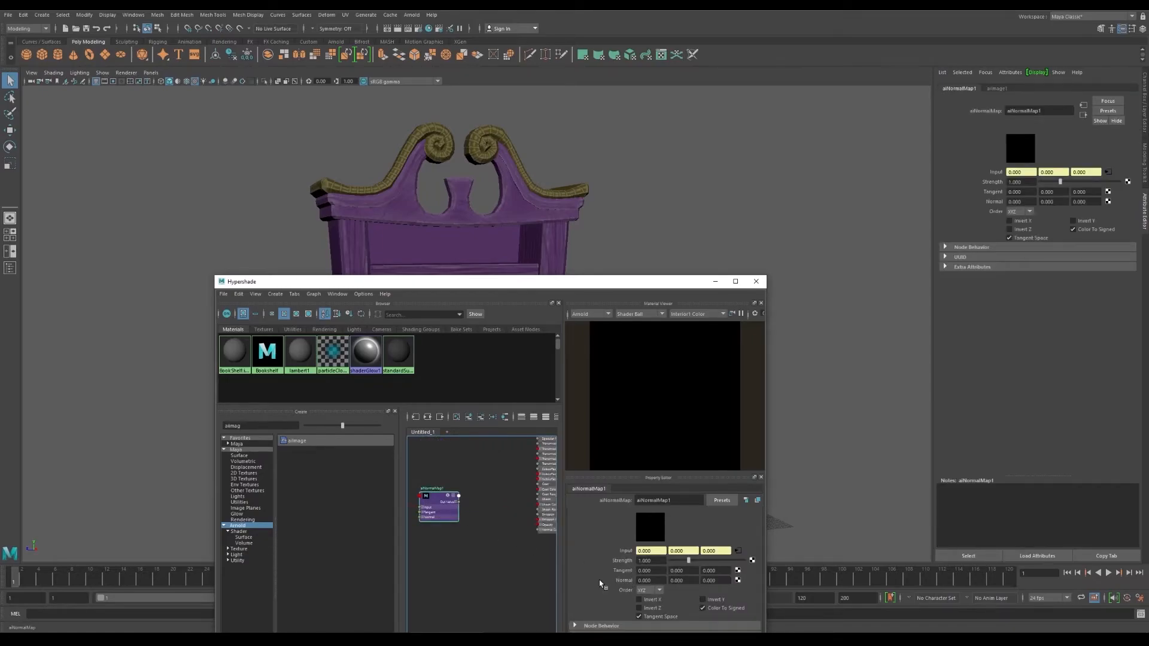
drag(458, 503, 537, 531)
alt+middle_drag(515, 552, 465, 561)
scroll(510, 540, up, 2)
scroll(508, 541, down, 1)
scroll(451, 529, down, 3)
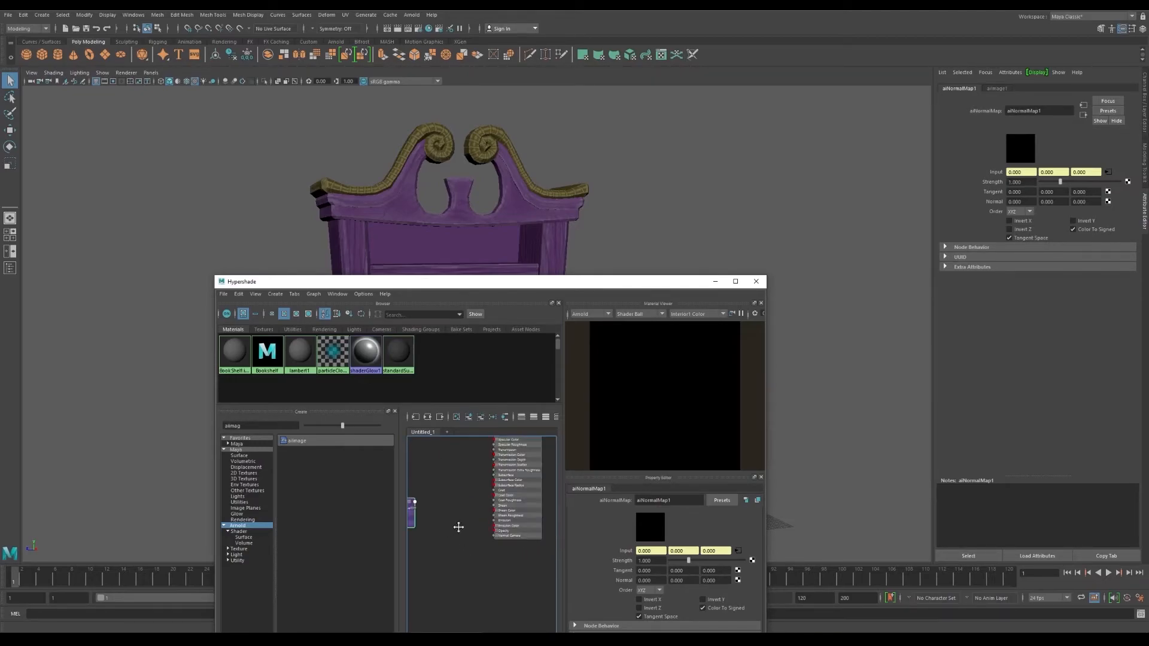
drag(439, 501, 520, 528)
scroll(480, 559, down, 2)
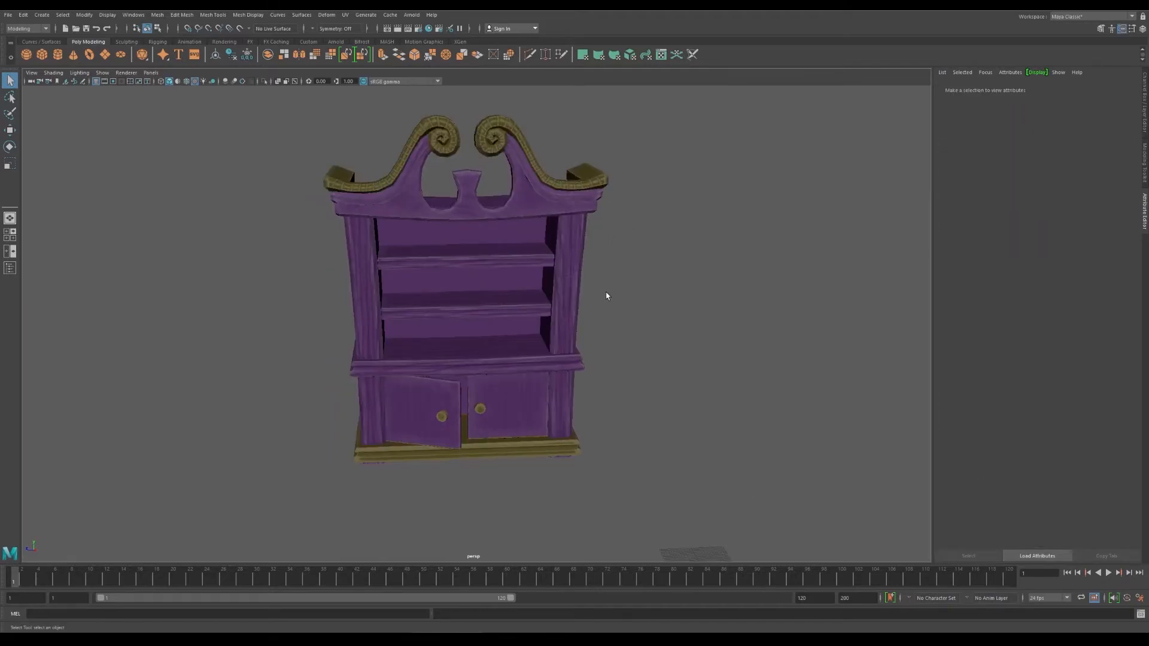
- Switch the perspective viewport's renderer to Arnold with the bookshelf framed at a three-quarter angle
alt+drag(606, 296, 639, 311)
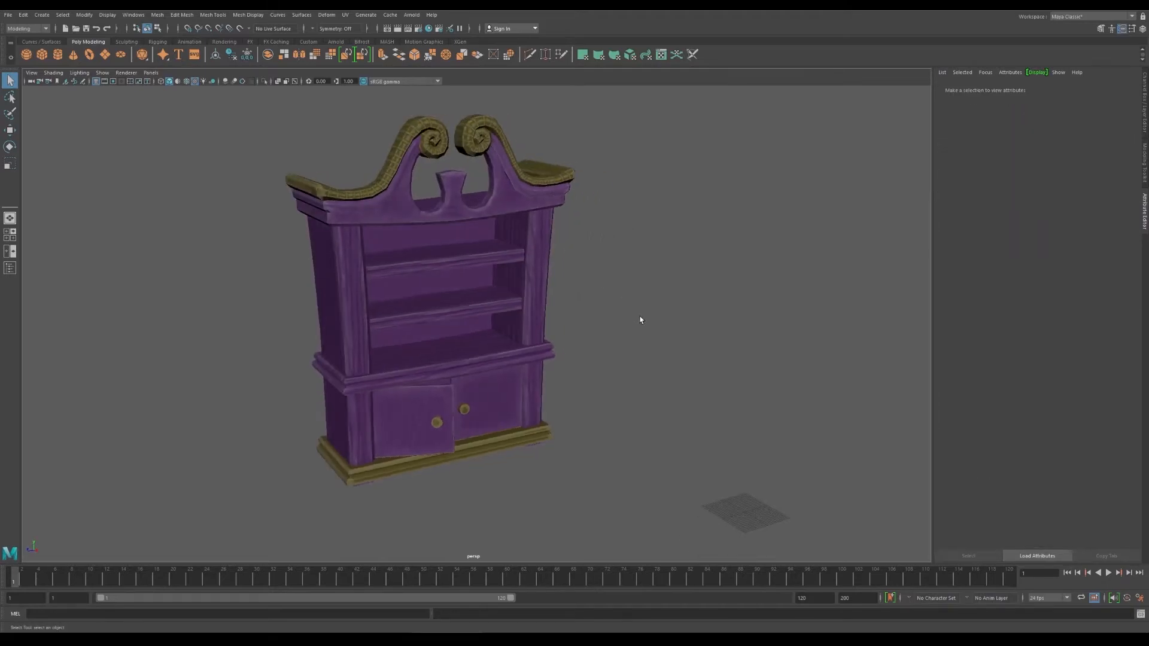
alt+middle_drag(625, 353, 616, 318)
scroll(617, 318, down, 2)
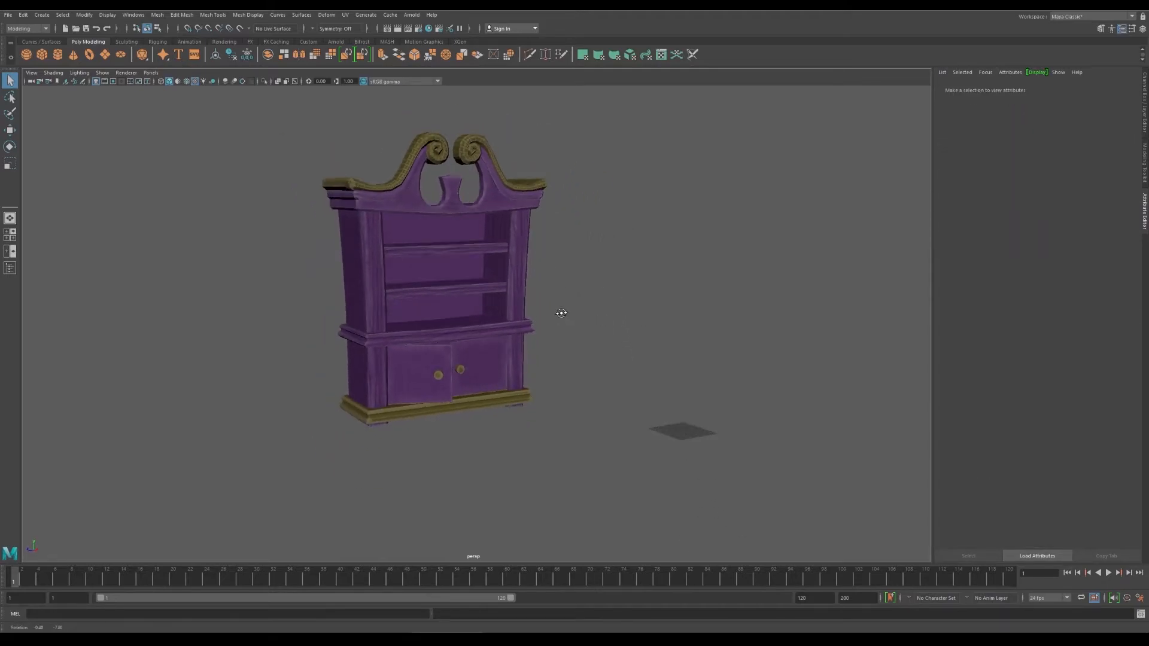
alt+drag(379, 254, 291, 244)
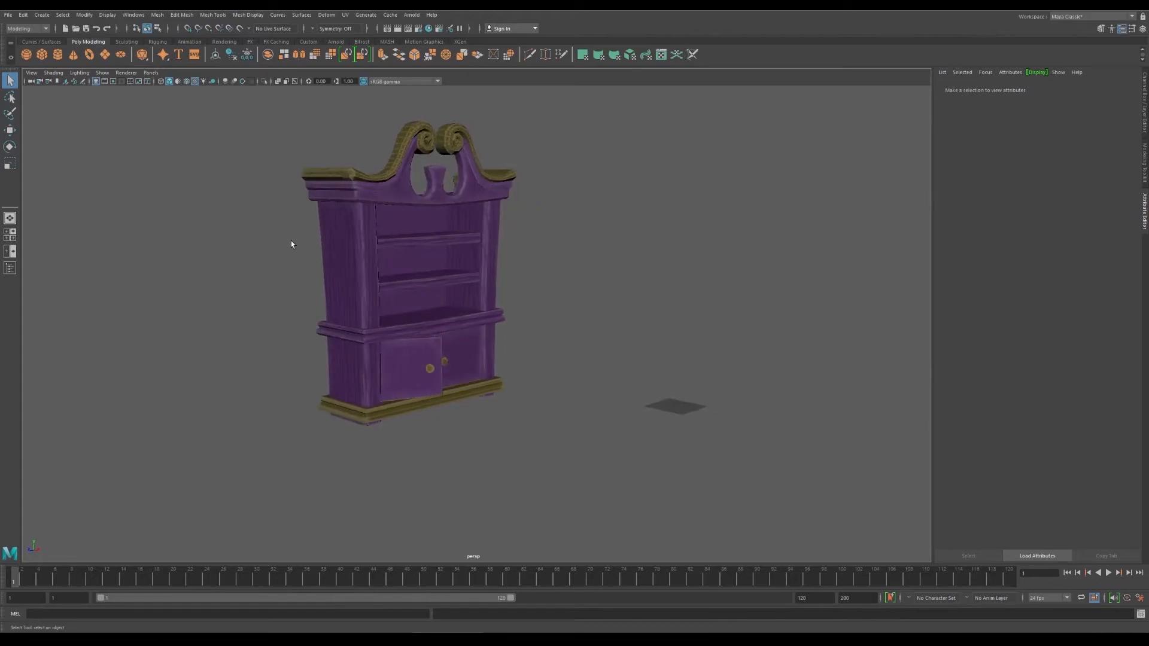
alt+drag(639, 231, 626, 229)
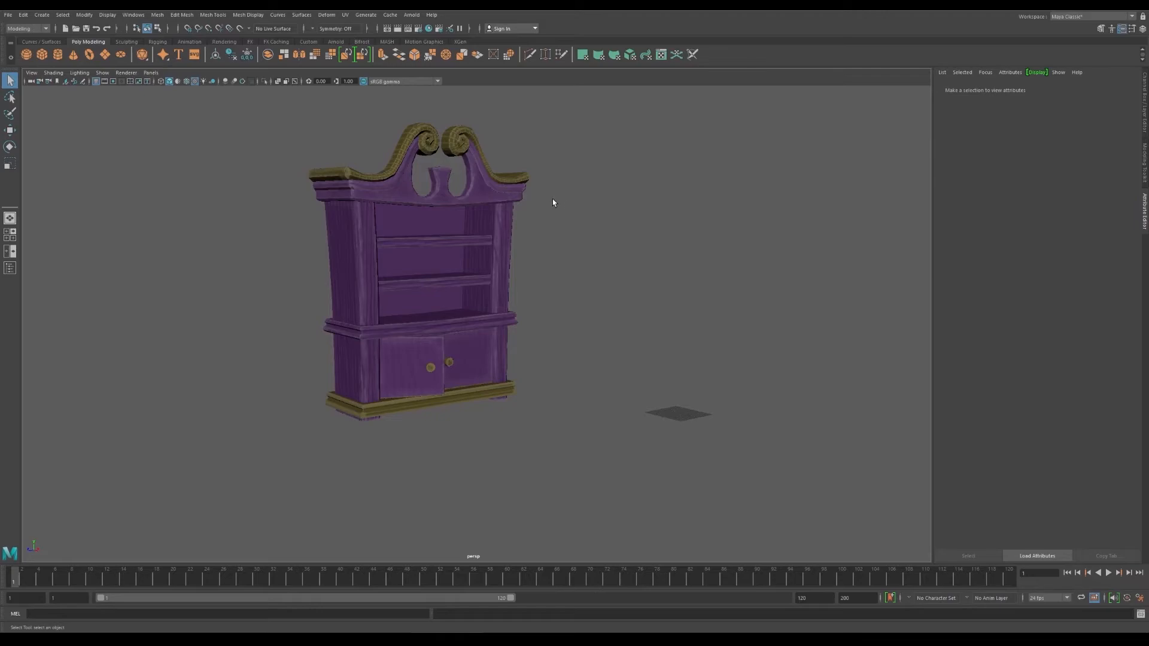
alt+drag(555, 199, 542, 205)
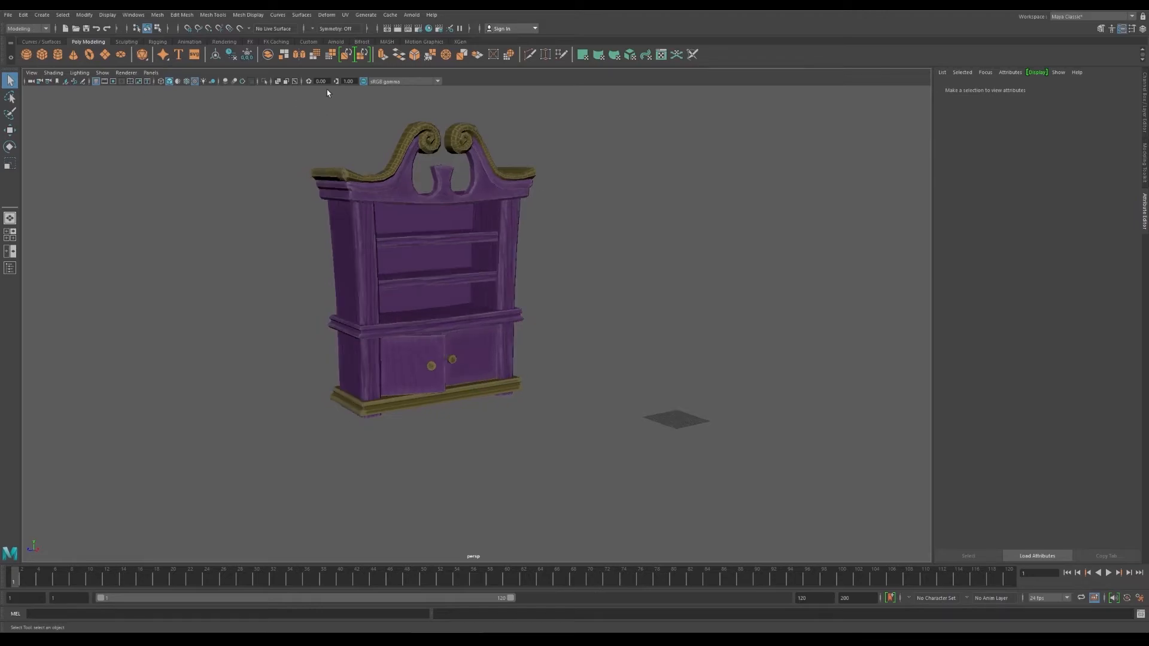
click(126, 72)
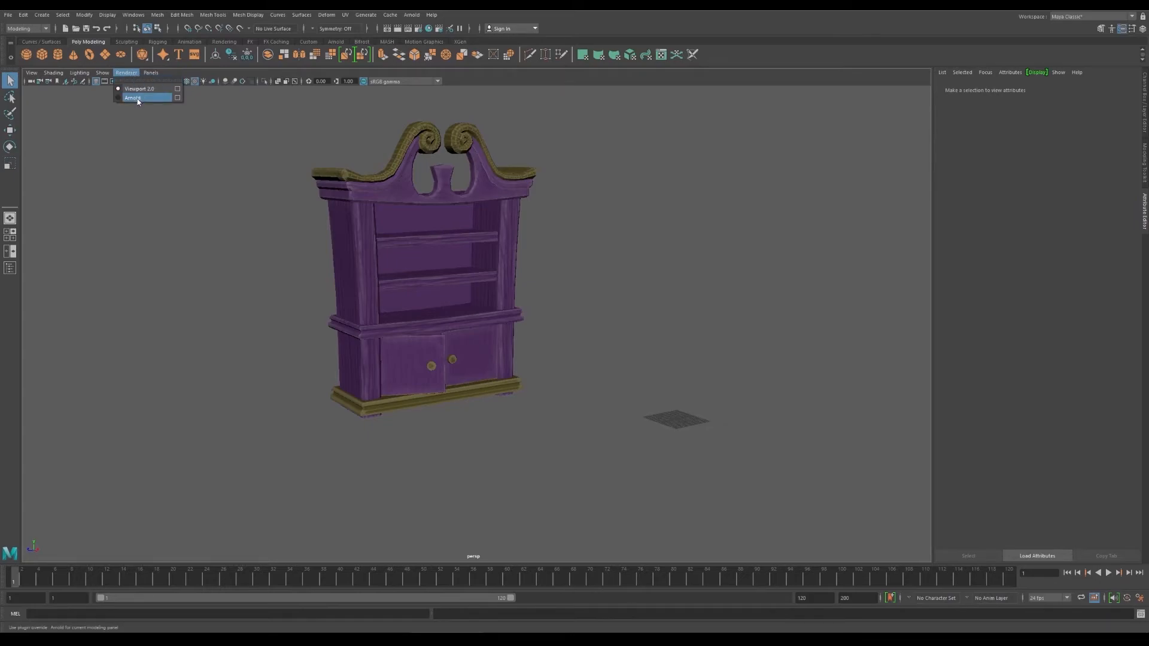
click(138, 99)
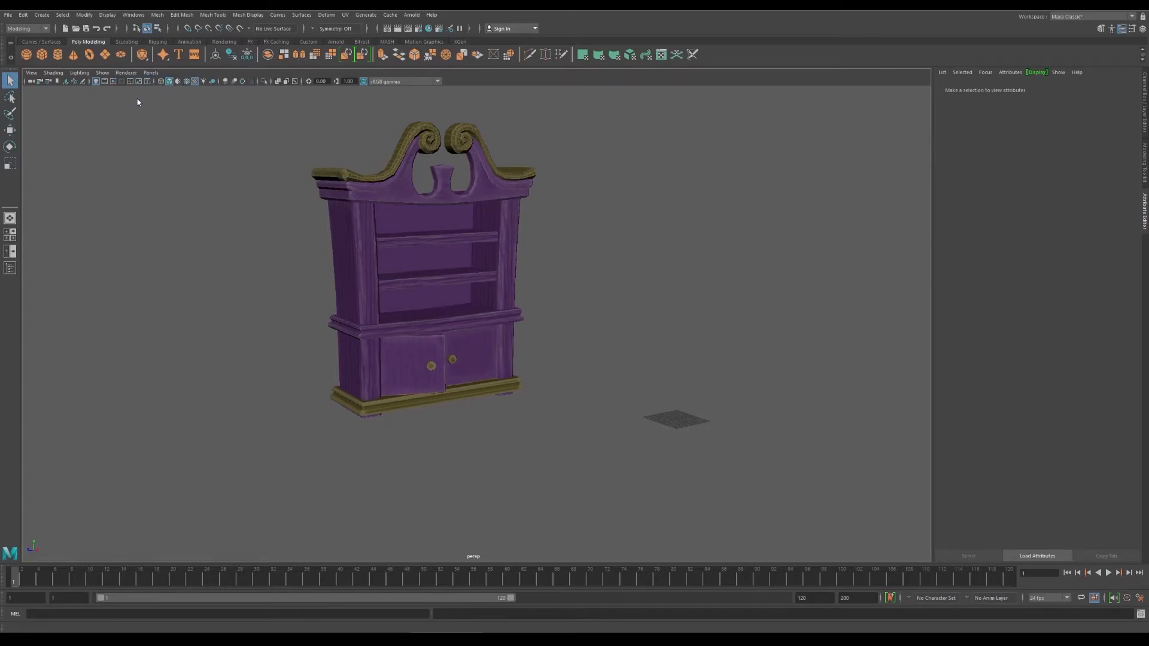
- Set a crop region over the larger part of the bookshelf and start the Arnold viewport render
drag(152, 85, 124, 88)
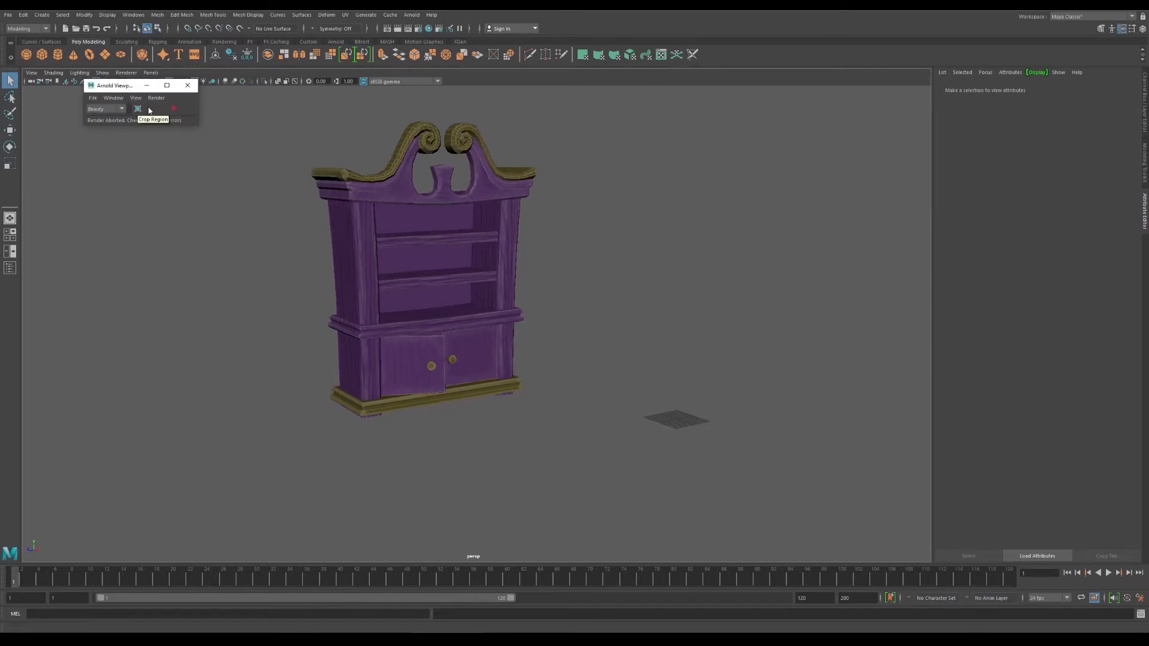
click(137, 109)
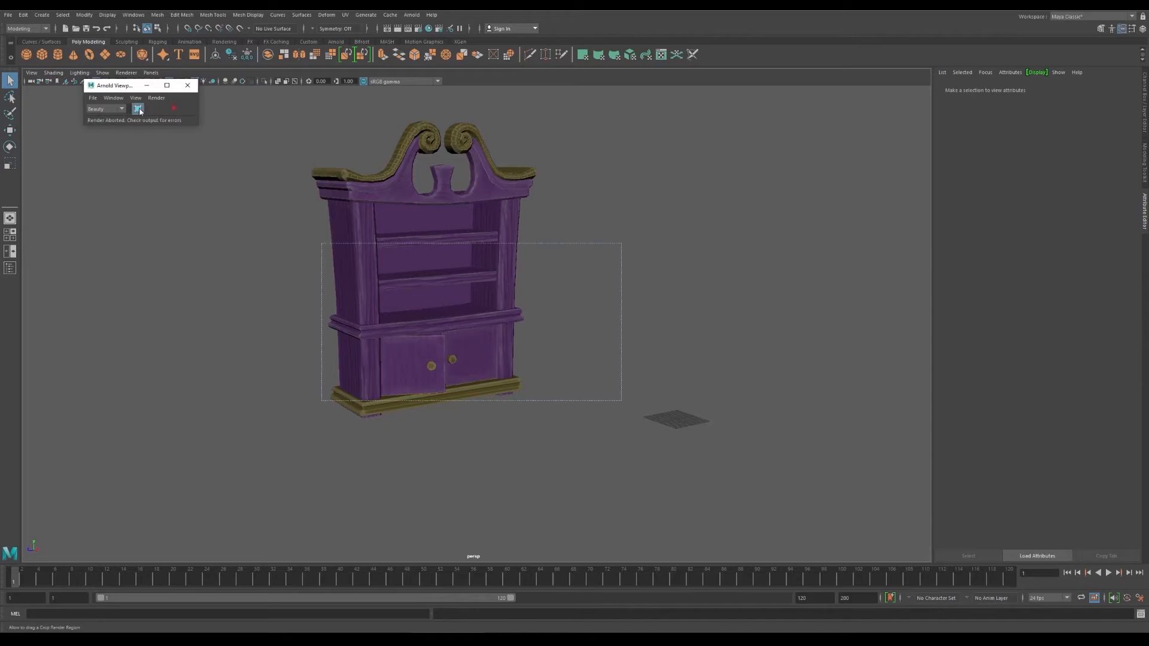
drag(321, 243, 278, 113)
drag(621, 400, 460, 431)
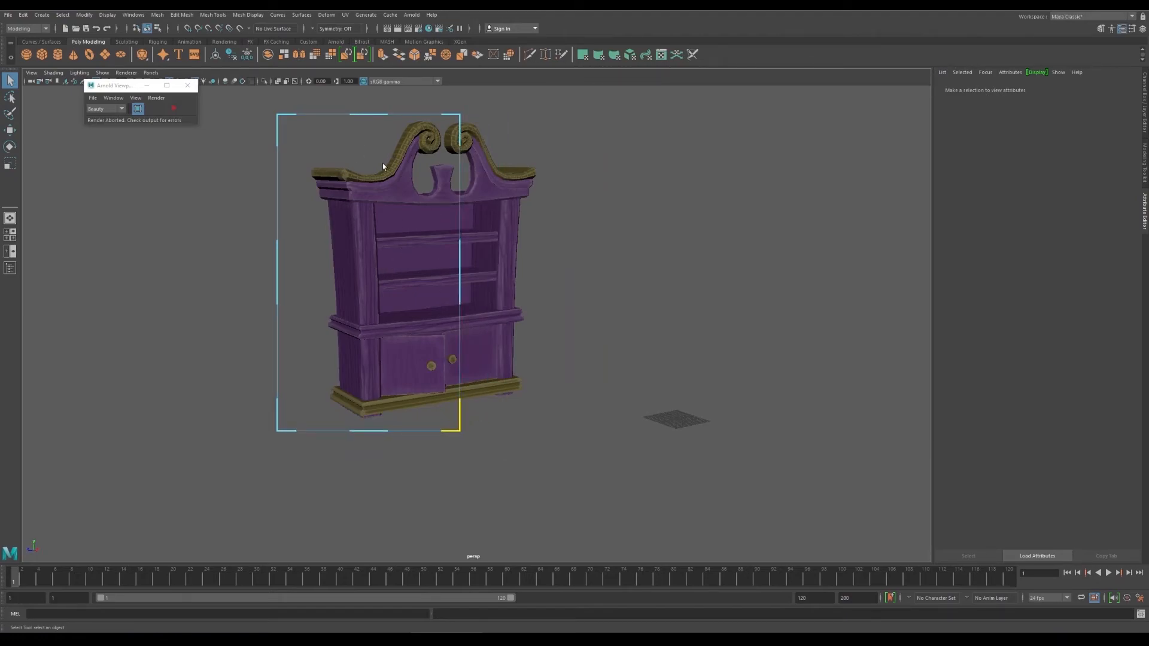
click(174, 108)
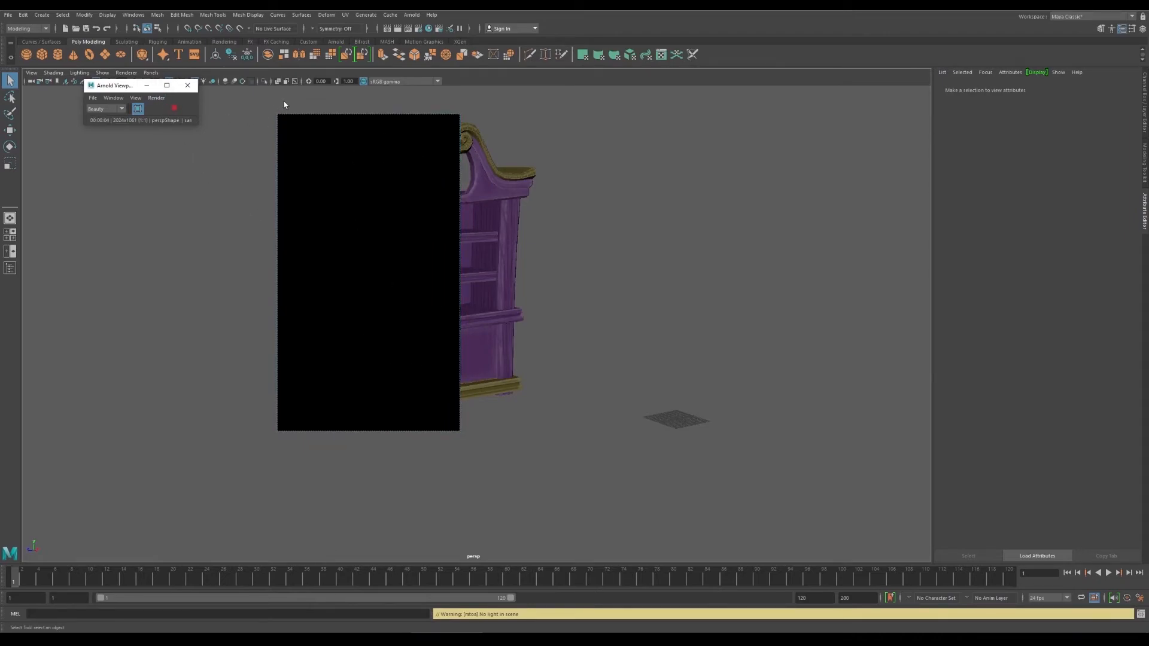
- Move the Arnold viewport window clear of the controls and create a directional light
drag(109, 85, 94, 146)
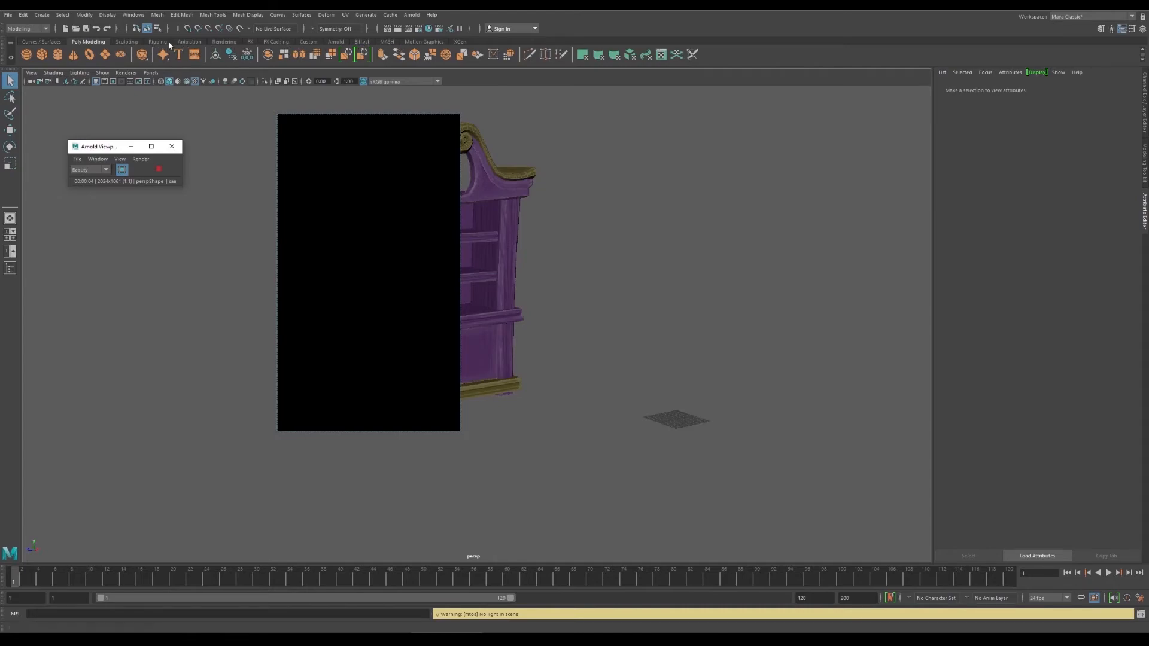
click(42, 15)
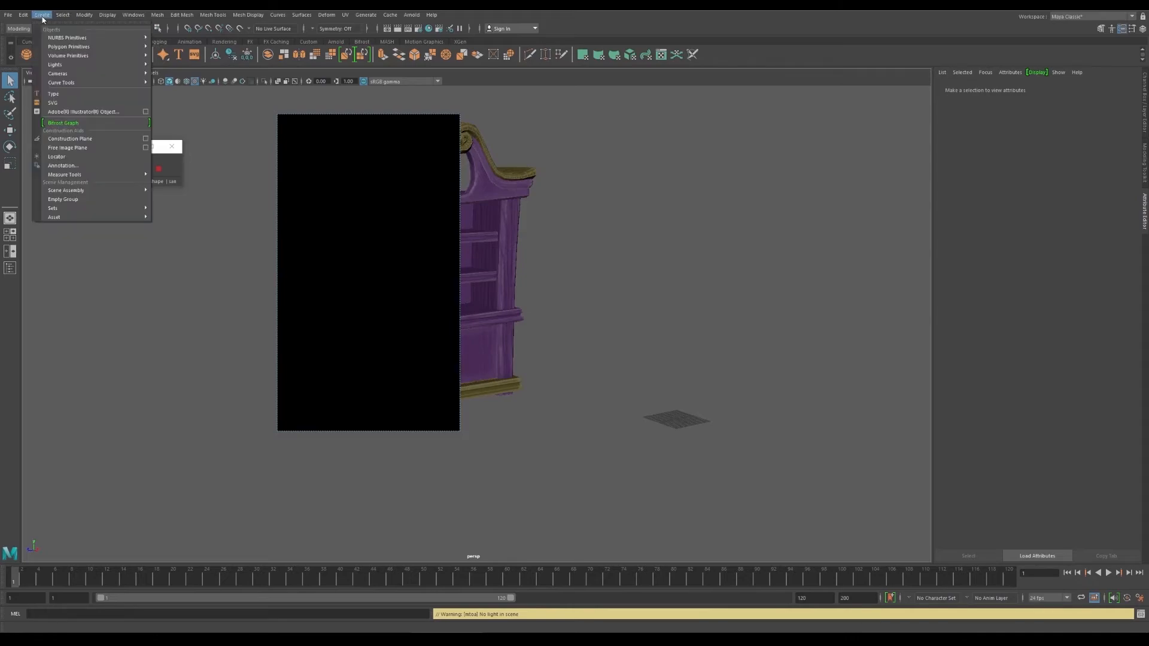
mouse_move(86, 66)
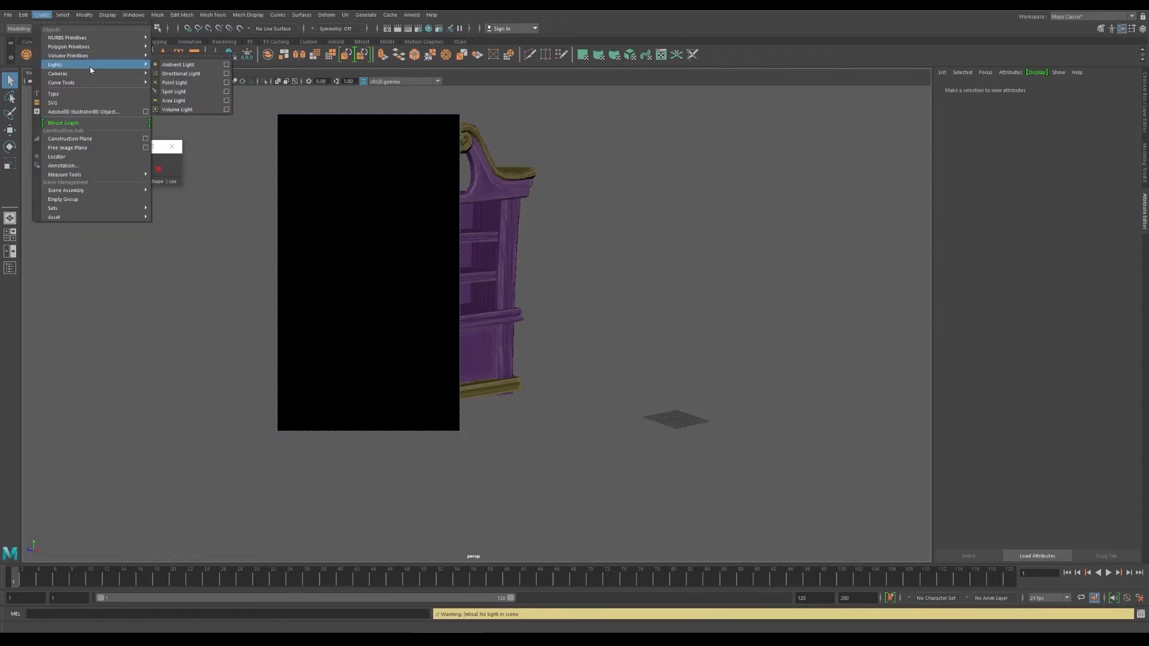
click(188, 75)
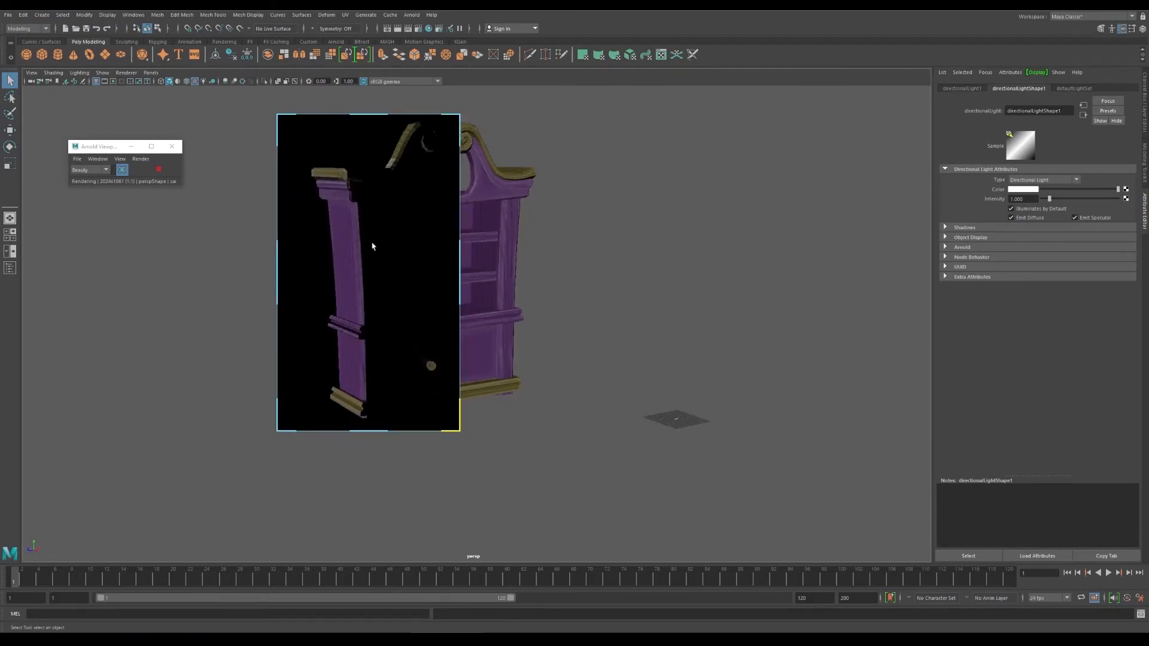
- Enlarge the directional light and rotate it toward the front of the bookshelf
key(w)
key(r)
drag(676, 419, 799, 446)
key(e)
mouse_move(698, 436)
mouse_down()
mouse_move(709, 422)
mouse_move(719, 428)
mouse_up()
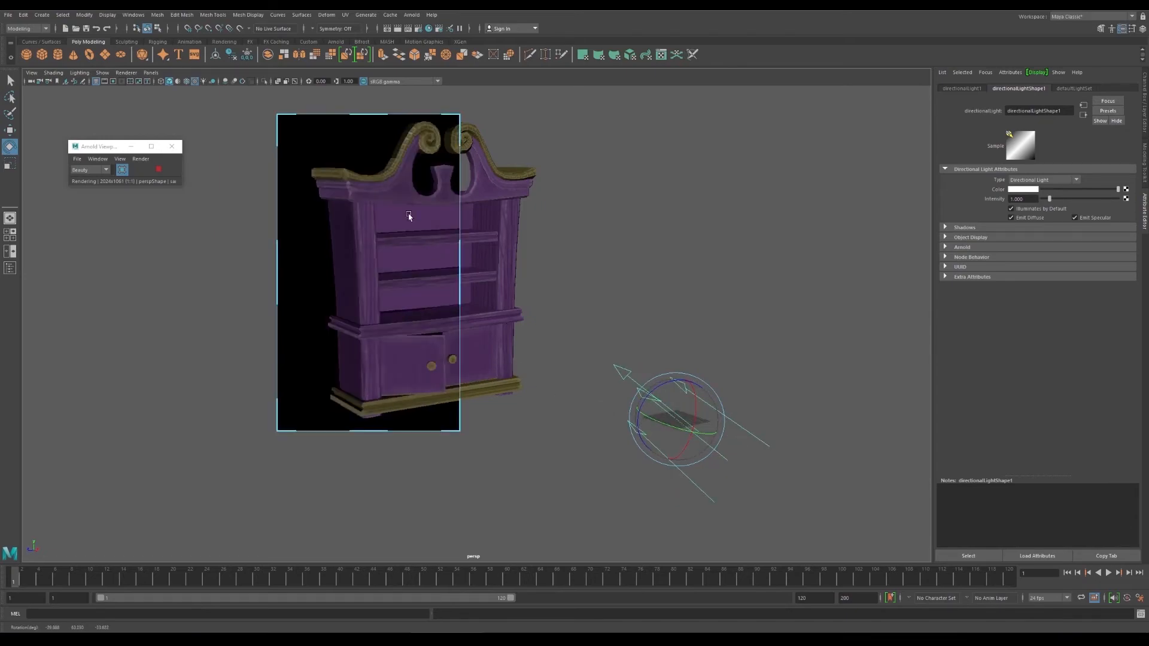
- Raise the directional light above the grid and refine its angle toward the bookshelf
drag(695, 386, 679, 333)
key(w)
key(e)
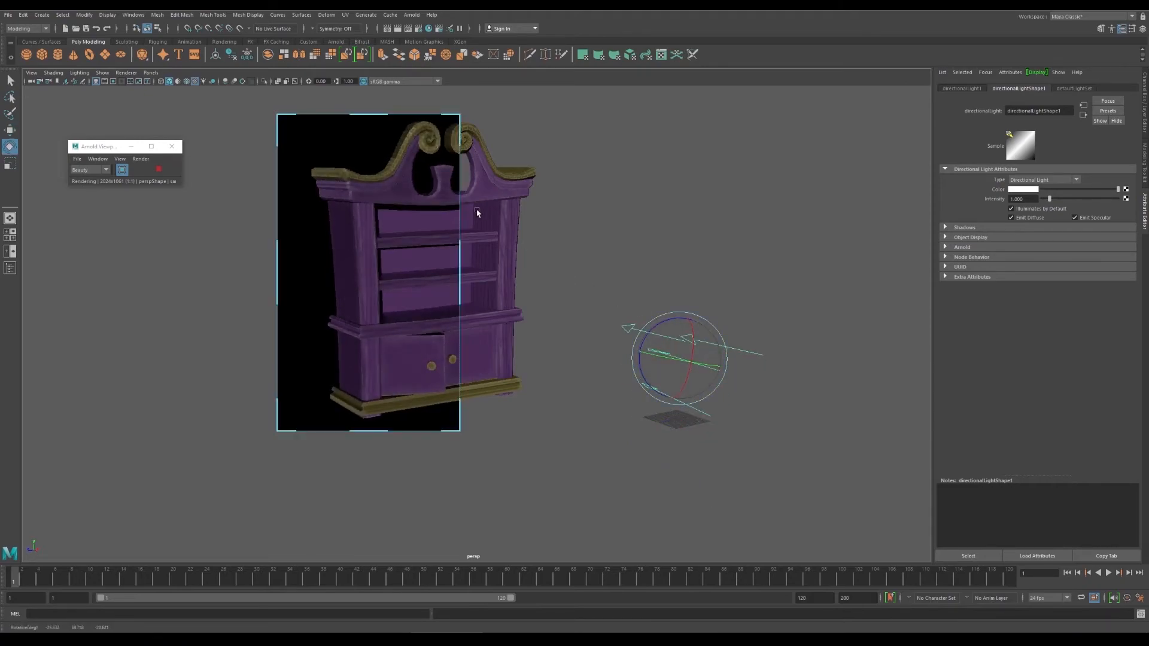
- Duplicate the directional light, placing the copy beside the original and rotating it to point downward
key(w)
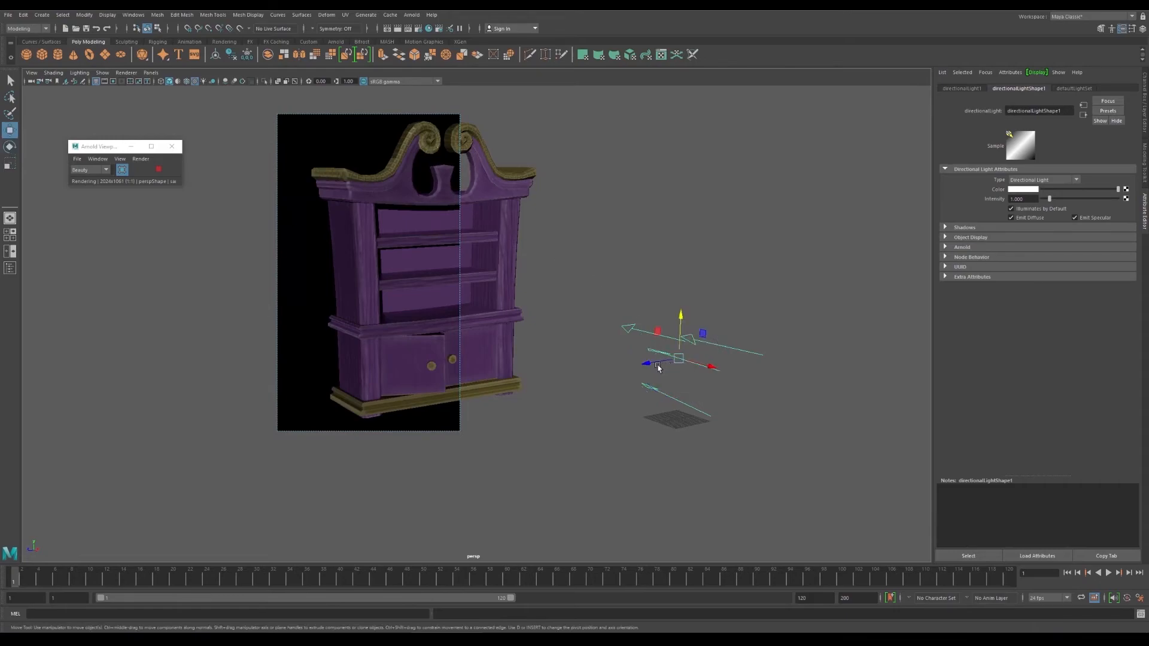
key(e)
mouse_move(735, 338)
shift+mouse_down()
mouse_move(789, 346)
mouse_move(777, 361)
mouse_move(762, 333)
mouse_move(769, 324)
mouse_move(760, 363)
mouse_move(760, 350)
shift+mouse_up()
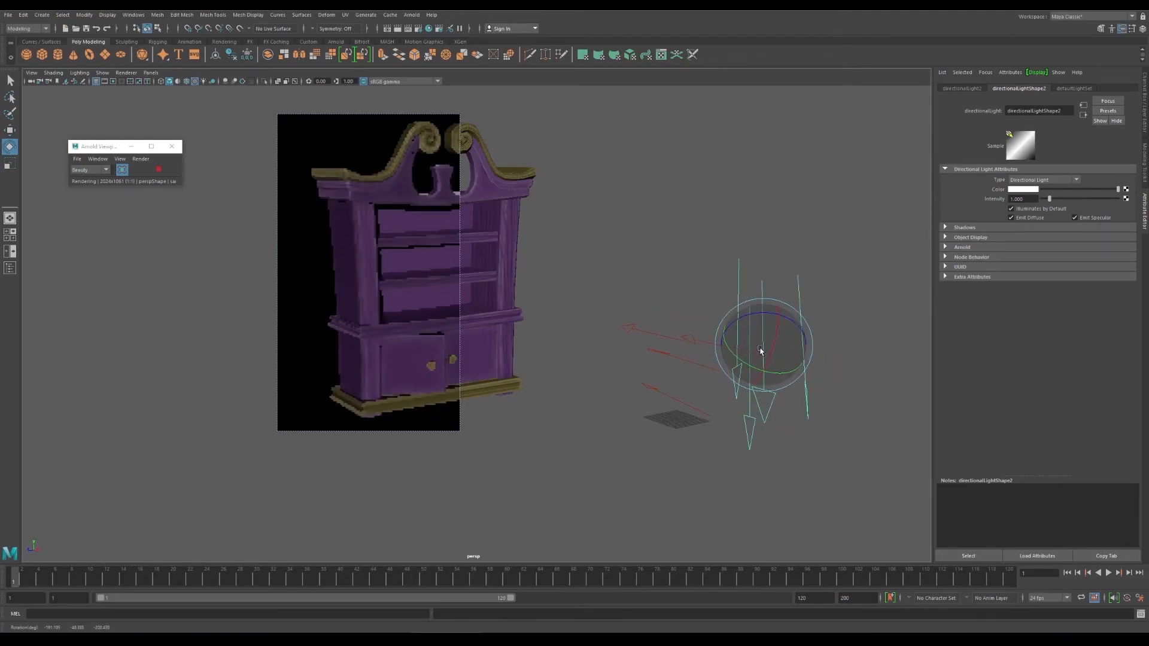
- Select the first directional light and try an intensity close to 10
alt+drag(700, 316, 700, 333)
click(669, 348)
click(661, 349)
alt+drag(672, 373, 661, 350)
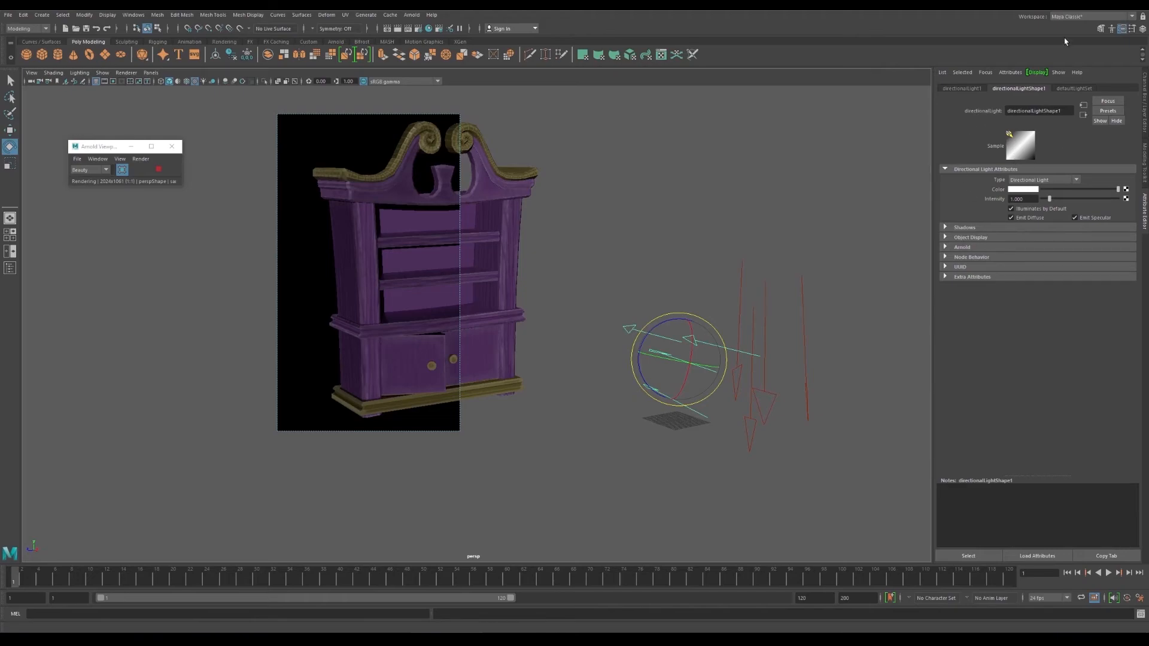
drag(1050, 199, 1116, 200)
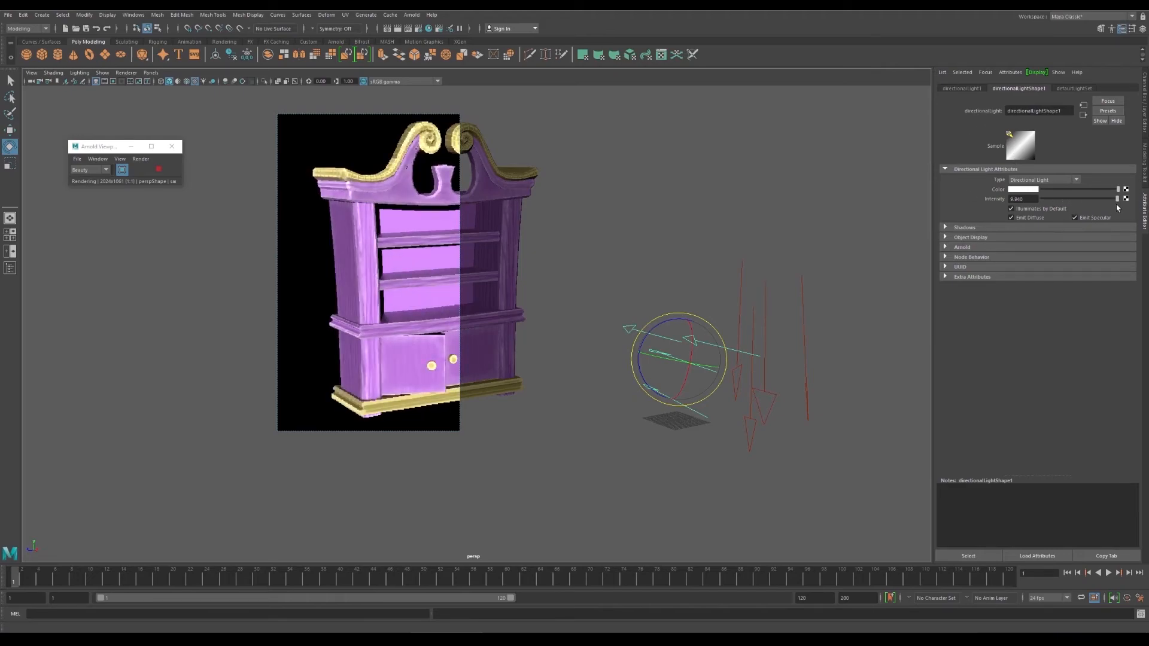
- Select the second directional light, increase its intensity moderately and deselect it
click(747, 313)
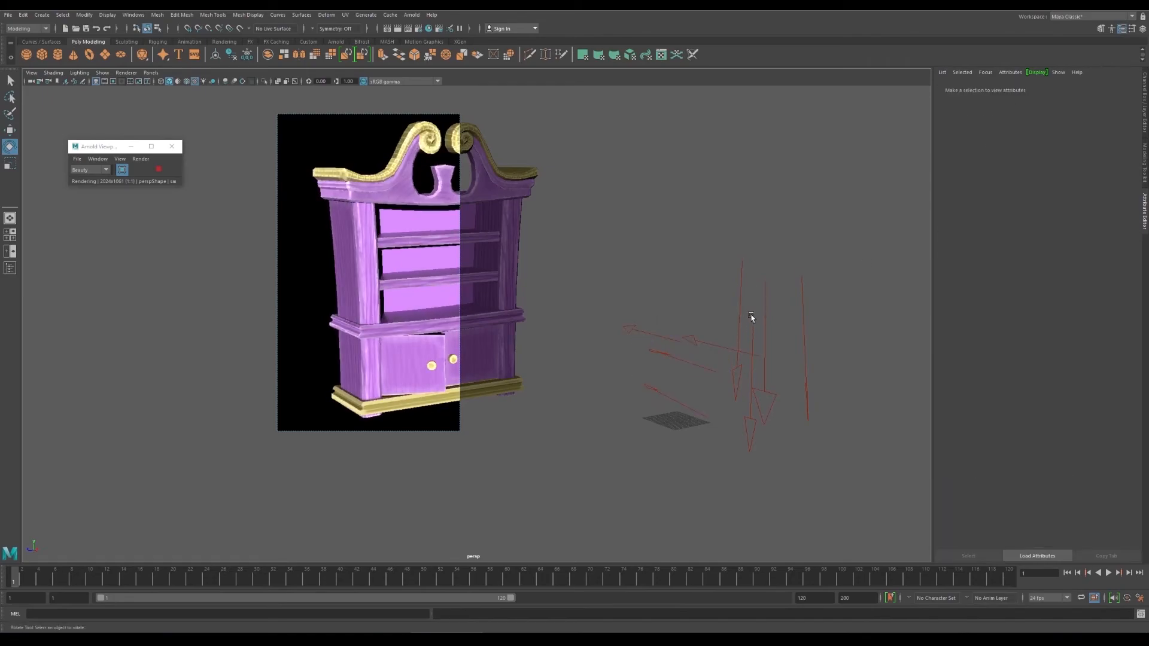
drag(689, 283, 841, 311)
drag(1050, 198, 1067, 200)
click(658, 208)
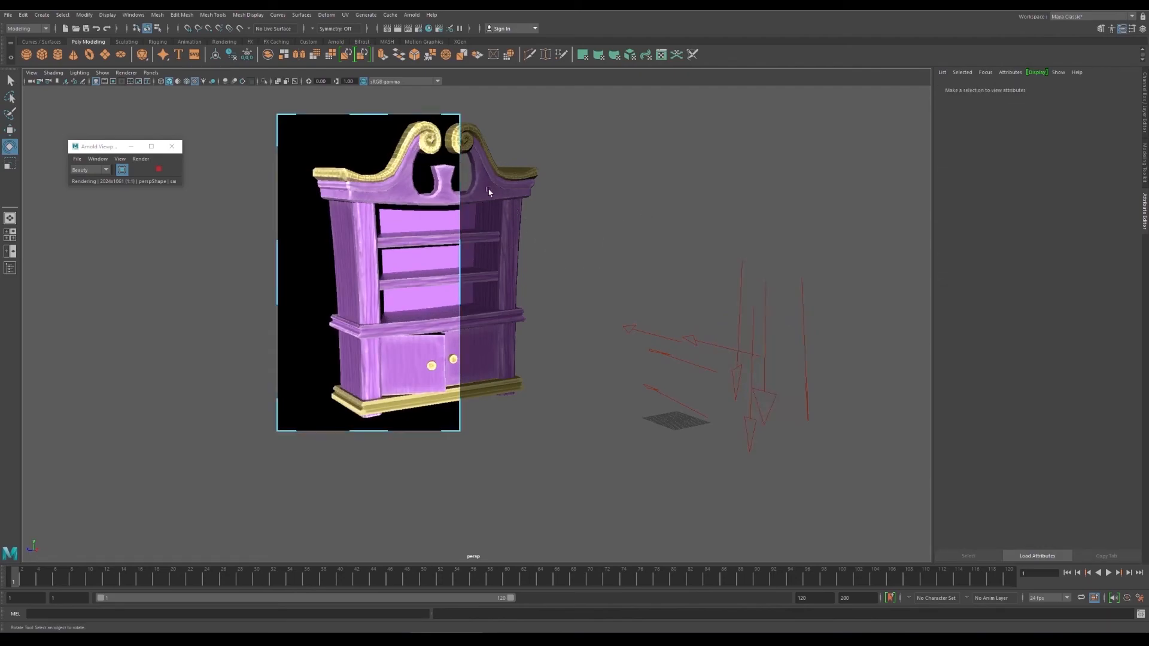
- Reduce the first directional light's intensity to about 6 and check the bookshelf from another angle
click(671, 333)
drag(1111, 202, 1084, 205)
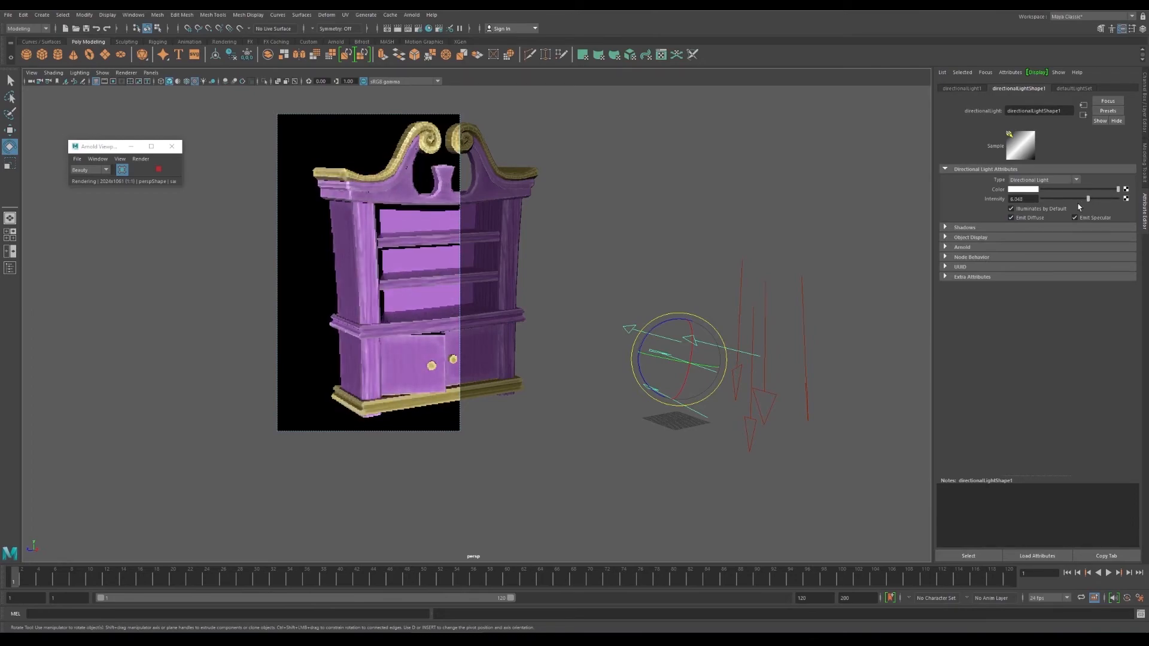
alt+drag(664, 209, 628, 210)
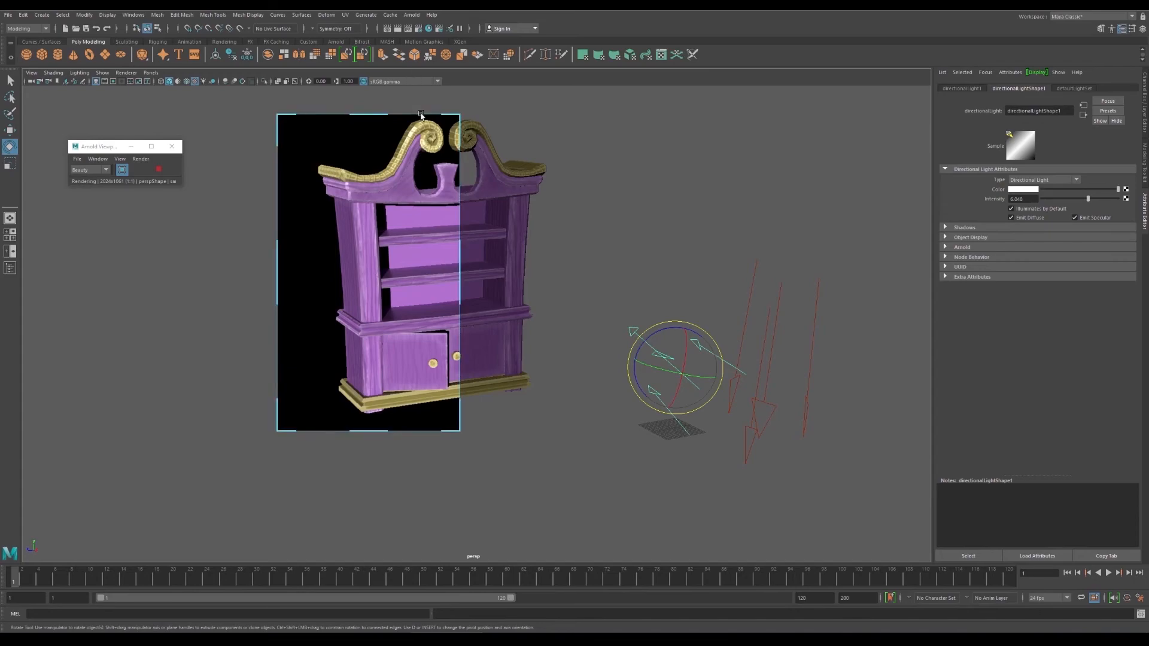
- Set the image size preset to HD_1080 in the render settings and close them
click(418, 31)
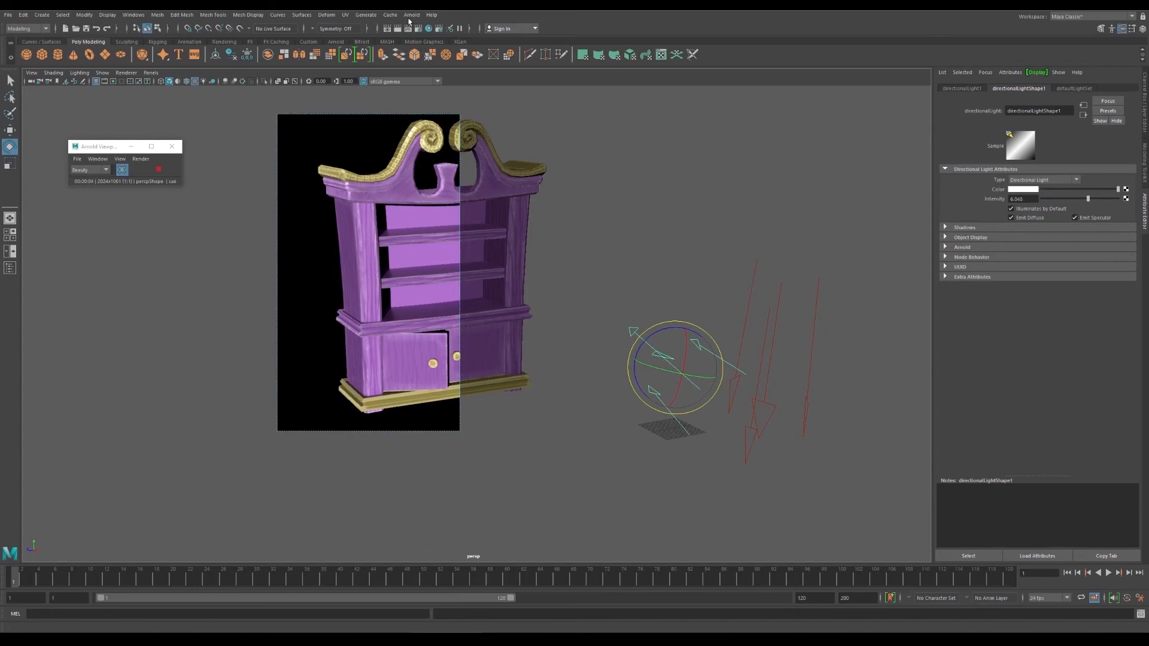
drag(520, 105, 397, 87)
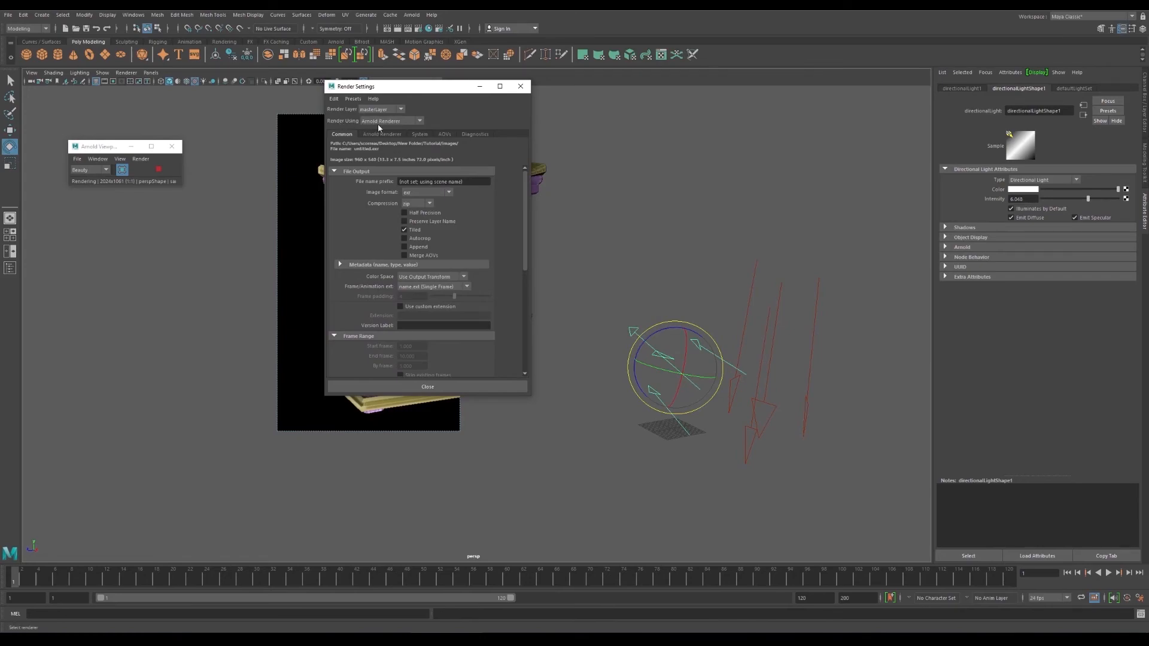
drag(527, 201, 514, 292)
scroll(459, 276, down, 1)
click(437, 261)
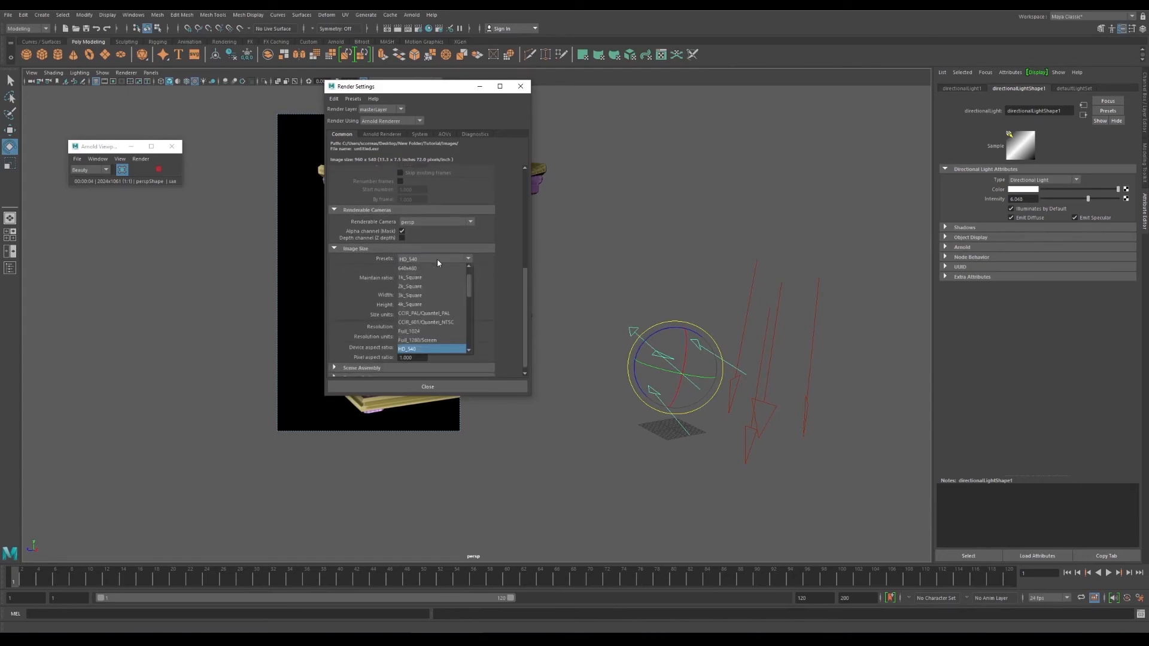
click(427, 340)
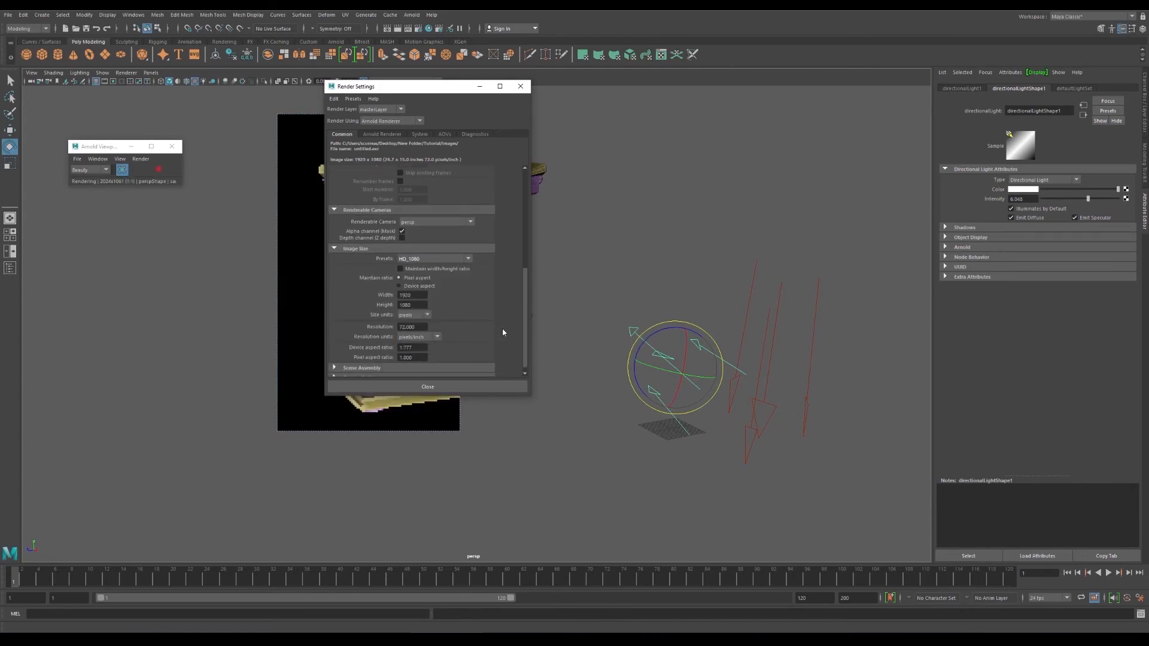
scroll(504, 329, down, 1)
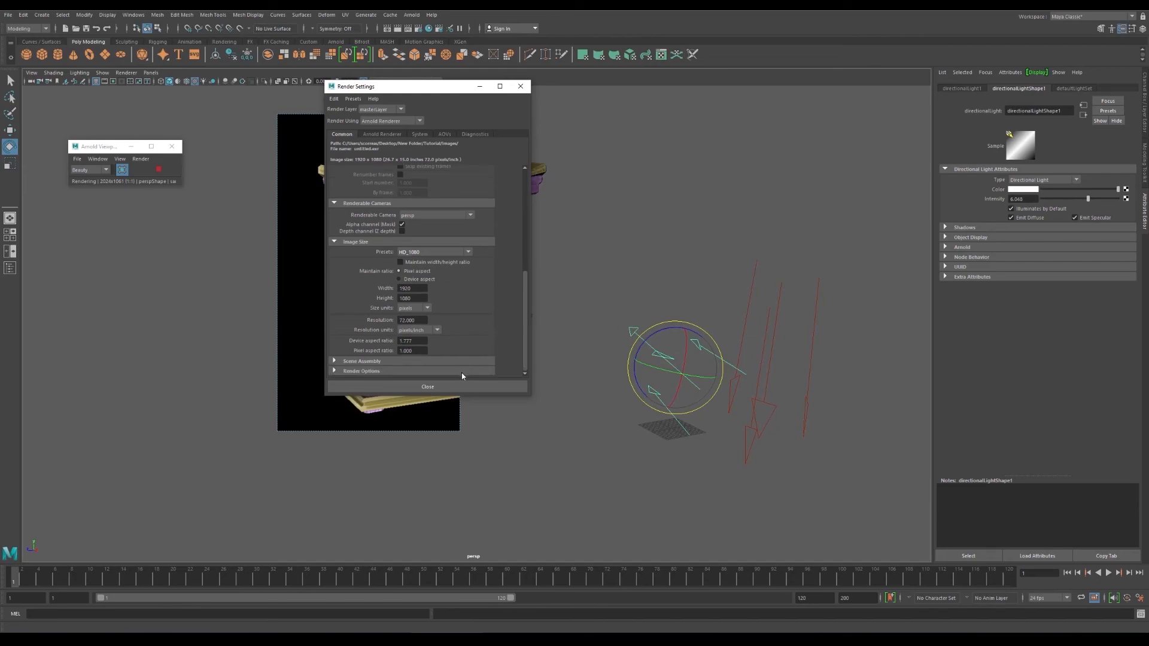
click(440, 386)
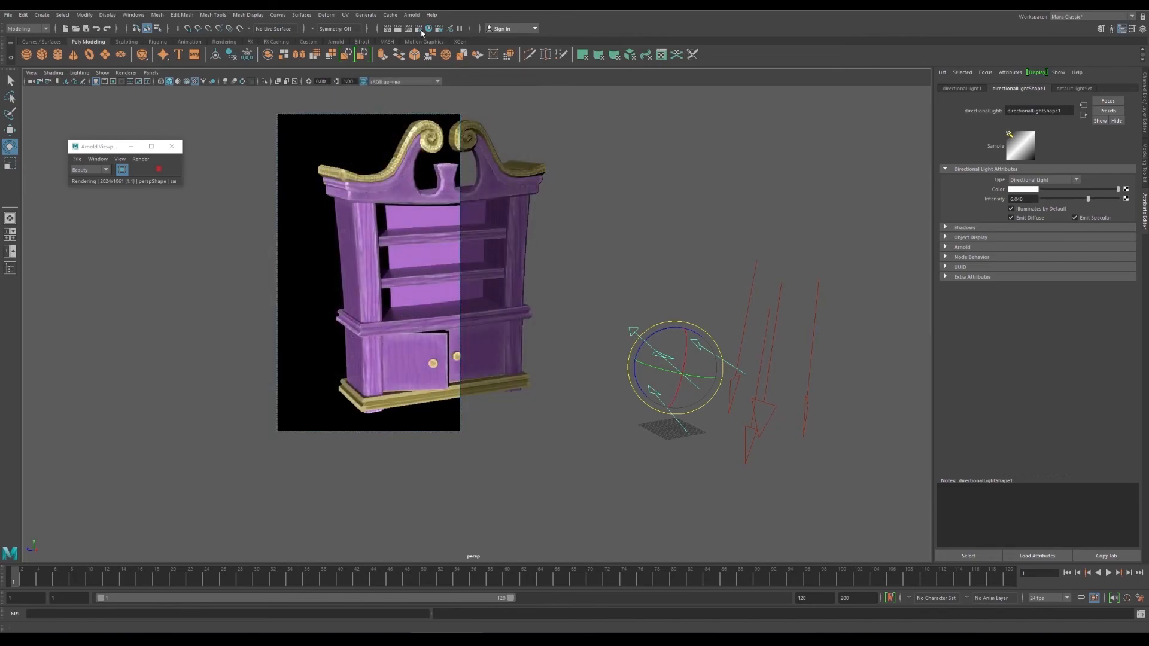
- Open the Arnold RenderView to render the bookshelf and move its window fully into view
click(412, 15)
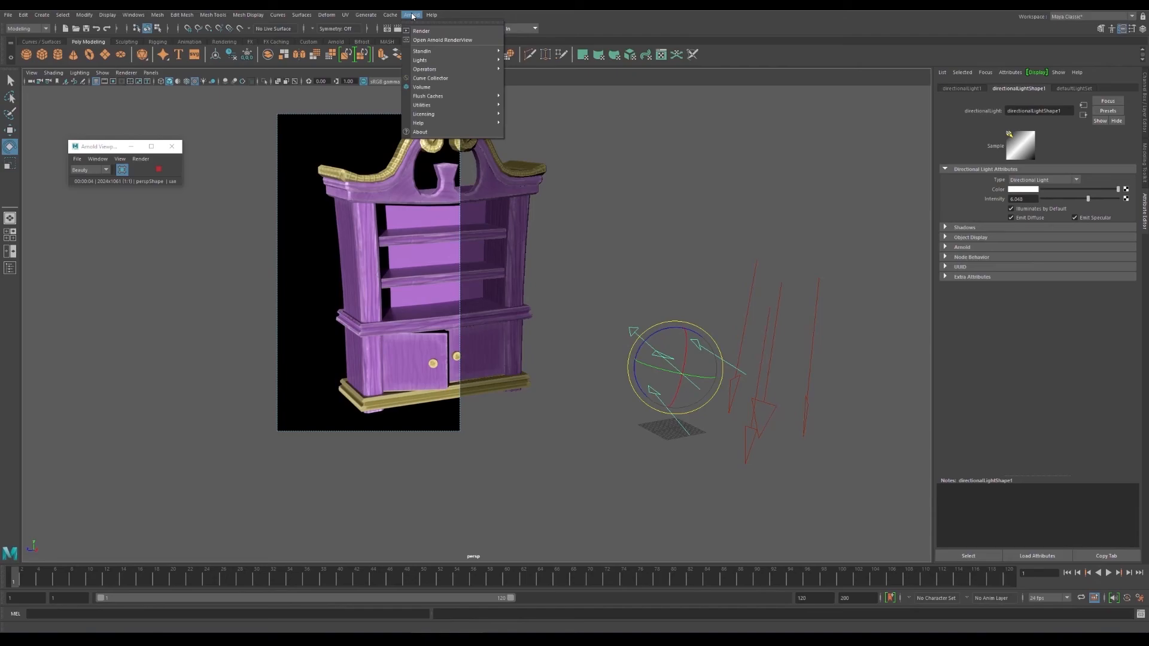
click(412, 15)
click(412, 15)
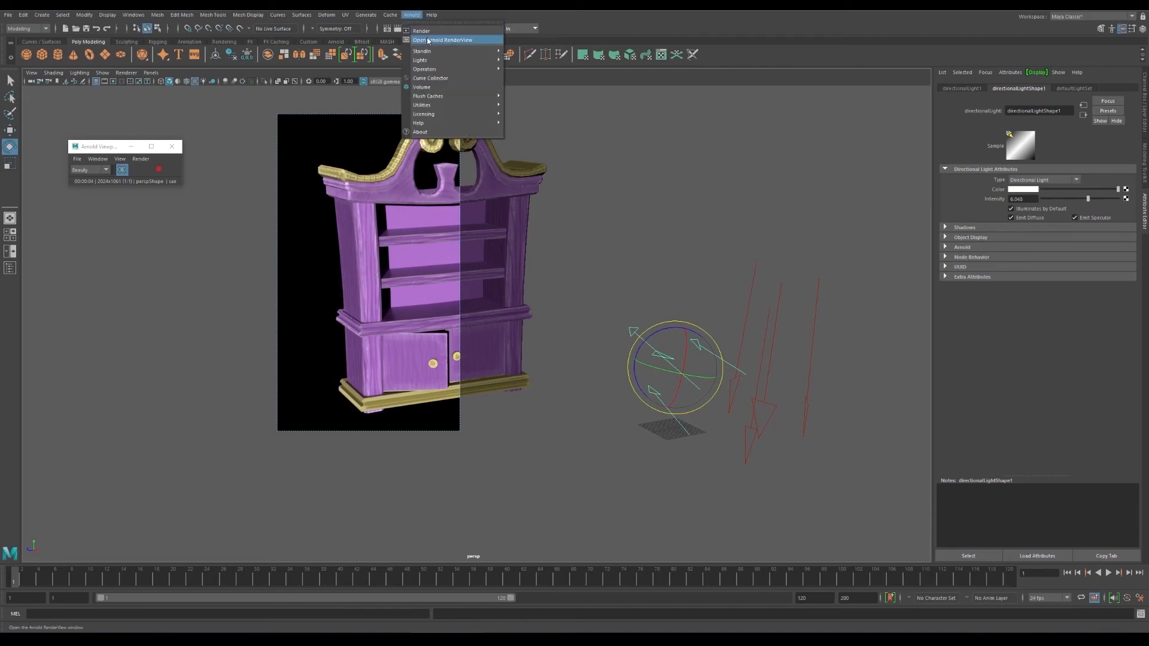
click(429, 41)
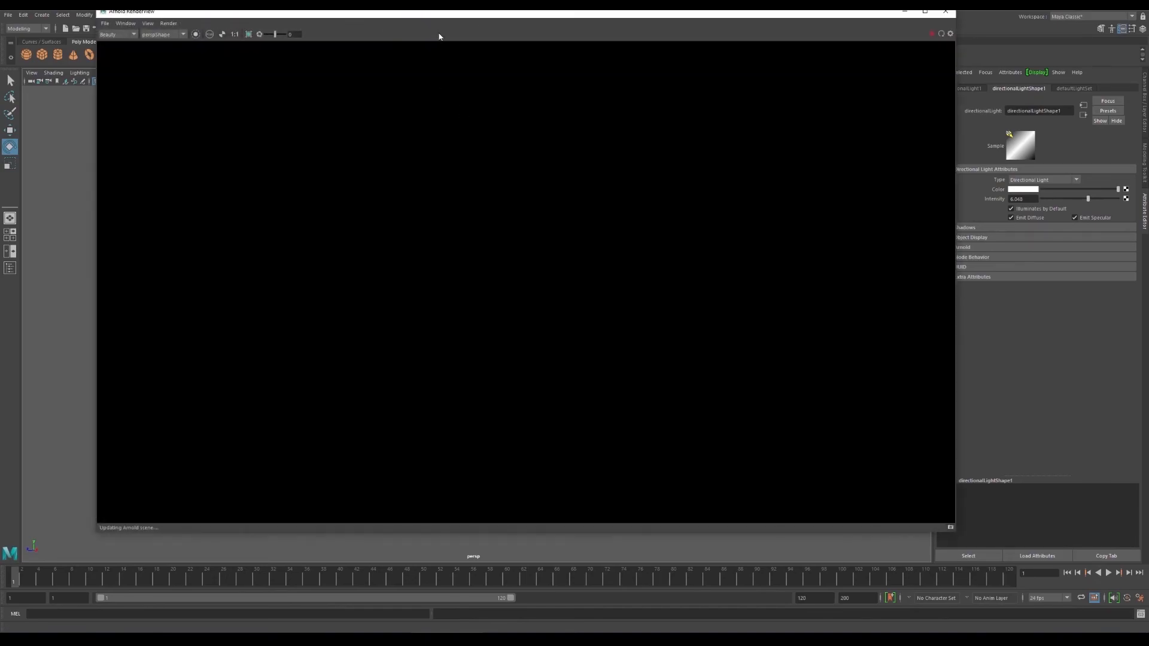
drag(449, 16, 434, 52)
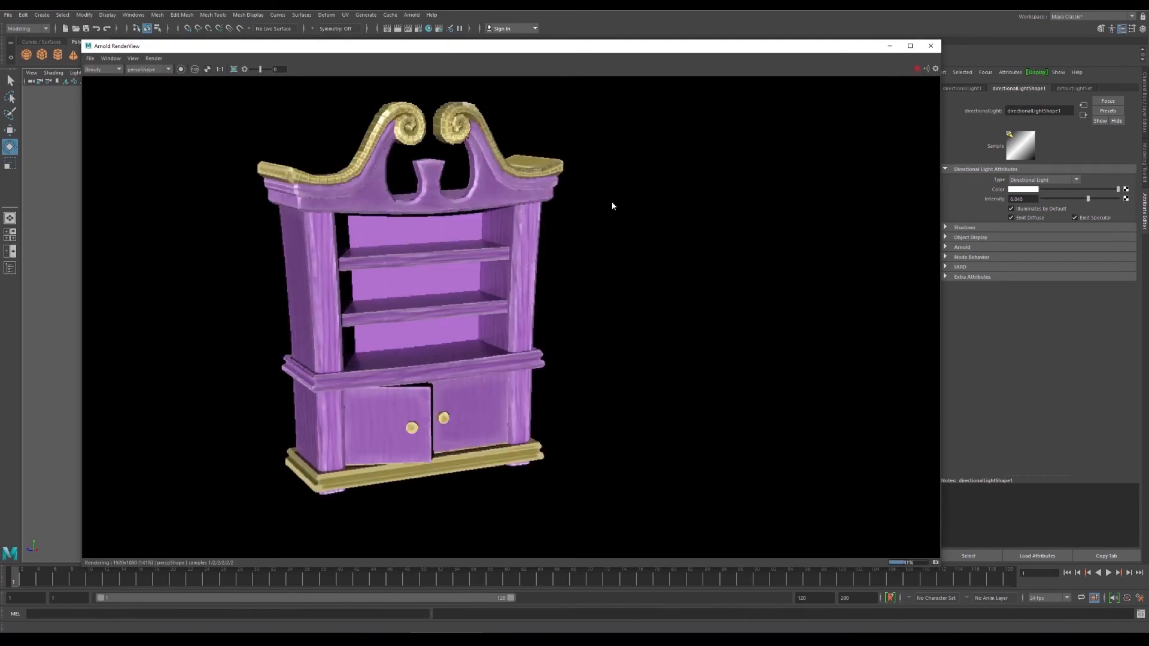
- Save the bookshelf render from a slightly raised angle in the Tutorial images folder, using a file name starting with Rend
mouse_move(71, 232)
alt+middle_down()
mouse_move(92, 226)
mouse_move(71, 234)
alt+middle_up()
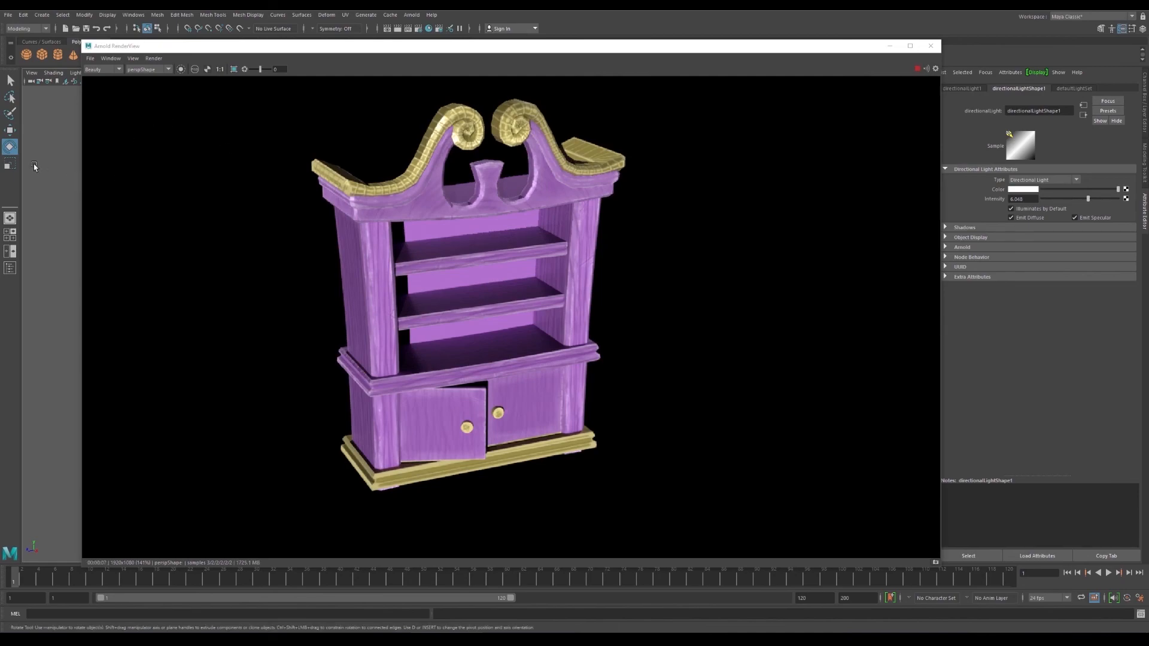
mouse_move(62, 176)
alt+mouse_down()
mouse_move(48, 160)
mouse_move(70, 139)
mouse_move(59, 162)
alt+mouse_up()
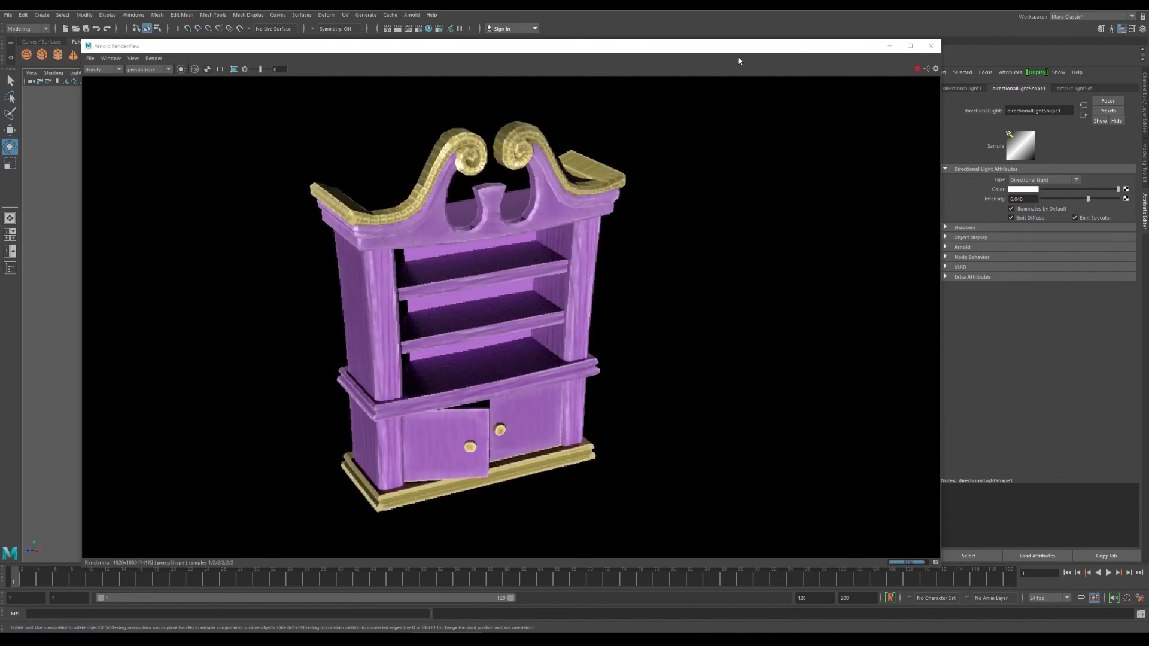
click(89, 58)
click(107, 71)
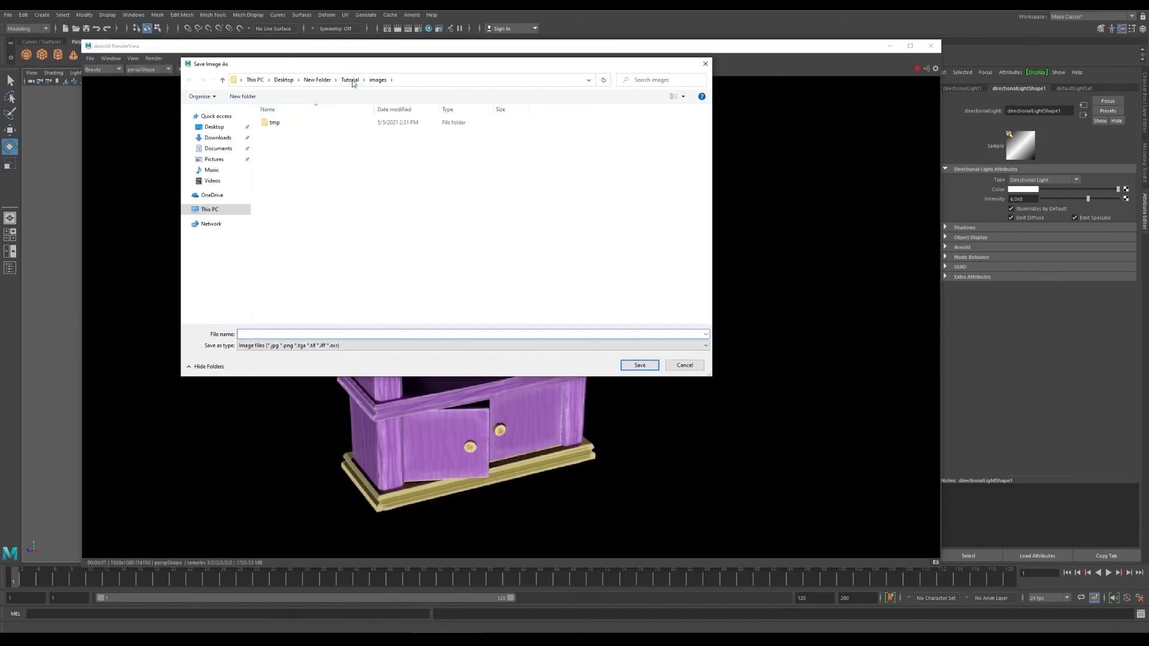
click(605, 346)
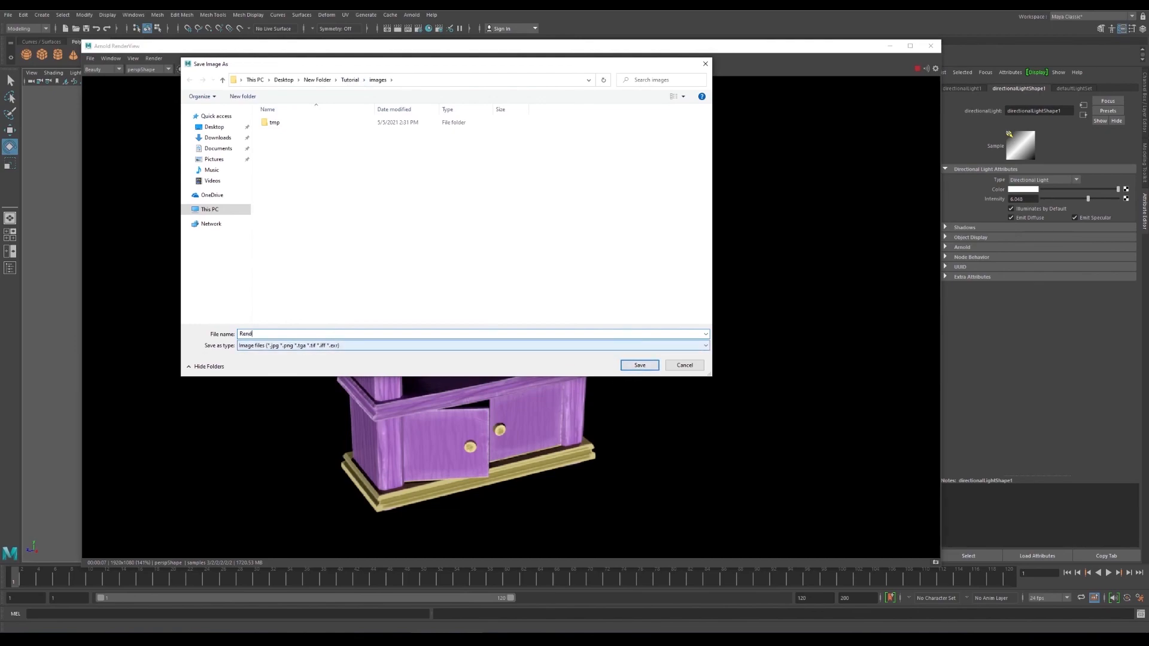
key(Return)
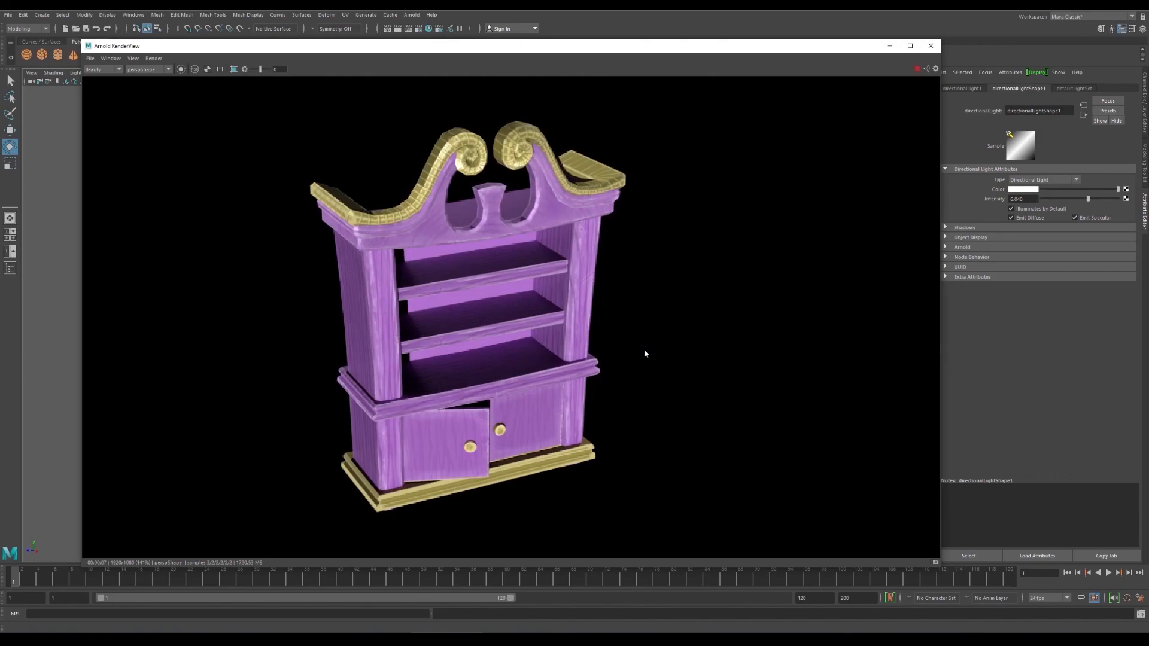